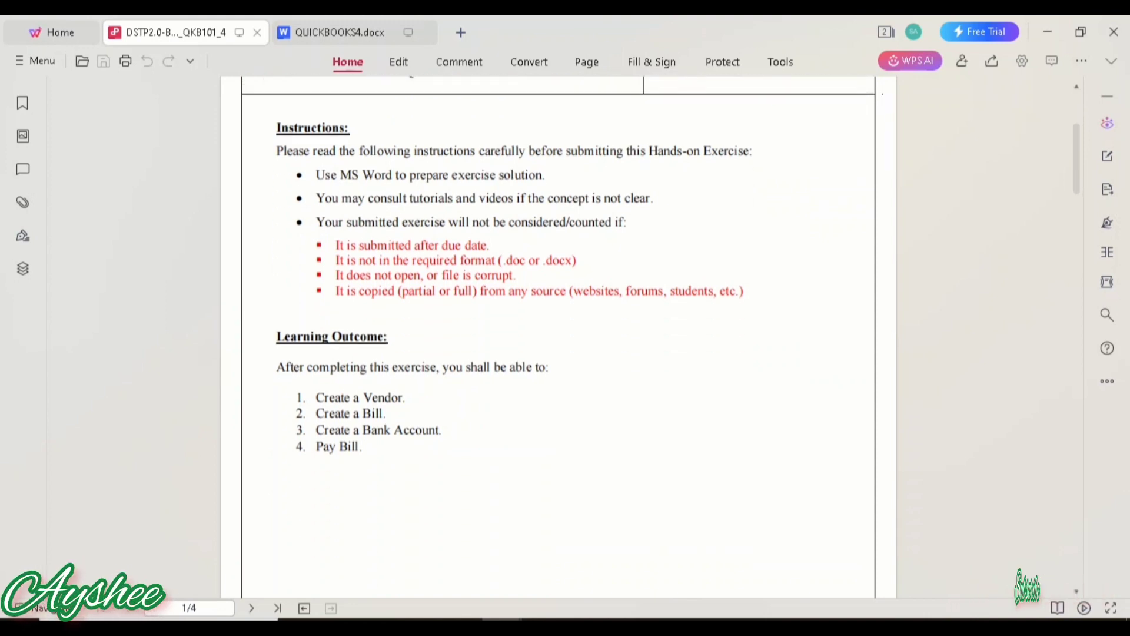
Scroll the assignment PDF down to the Problem Statement's four Auto Care tasks on page 2
{"action": "scroll", "coordinate": [558, 265], "scroll_direction": "down", "scroll_amount": 1}
{"action": "scroll", "coordinate": [558, 265], "scroll_direction": "down", "scroll_amount": 2}
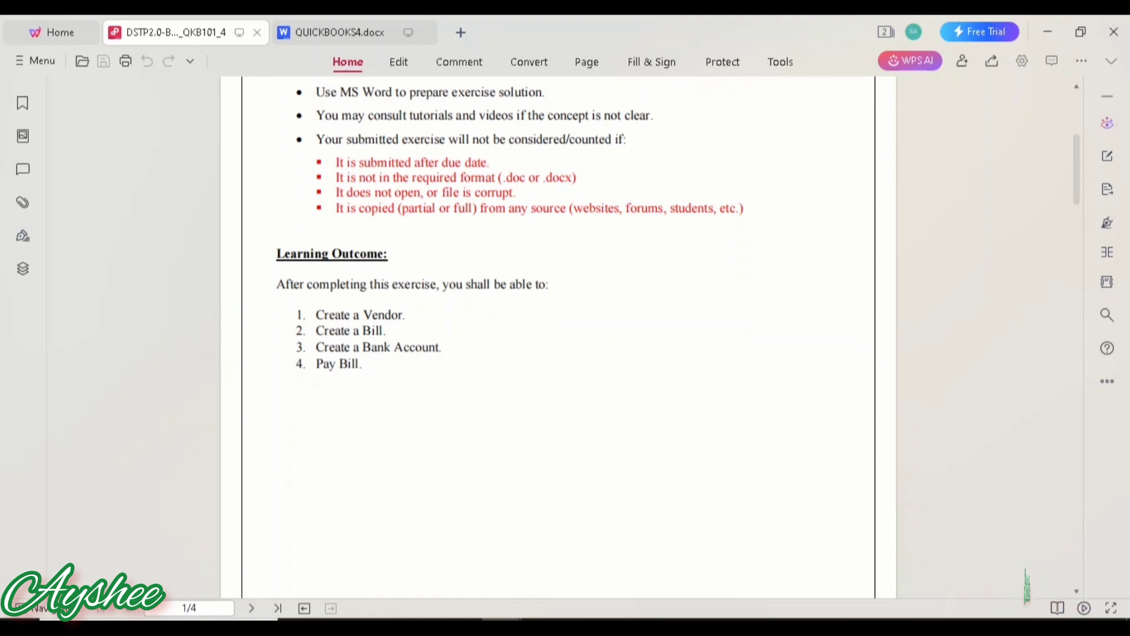
{"action": "scroll", "coordinate": [558, 342], "scroll_direction": "down", "scroll_amount": 3}
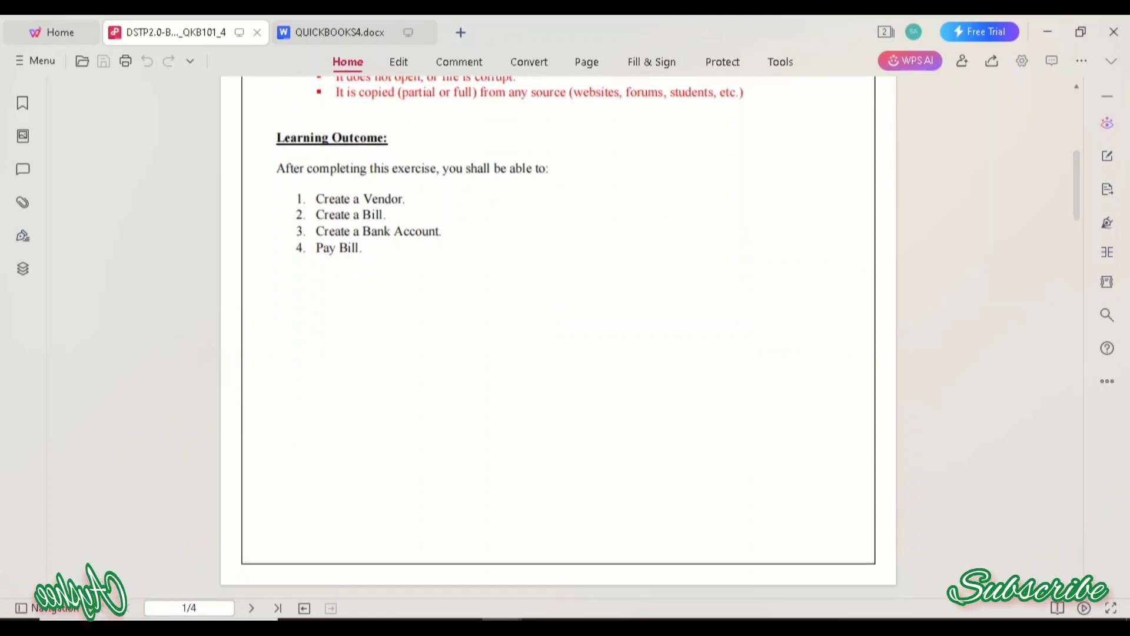
{"action": "scroll", "coordinate": [558, 342], "scroll_direction": "down", "scroll_amount": 7}
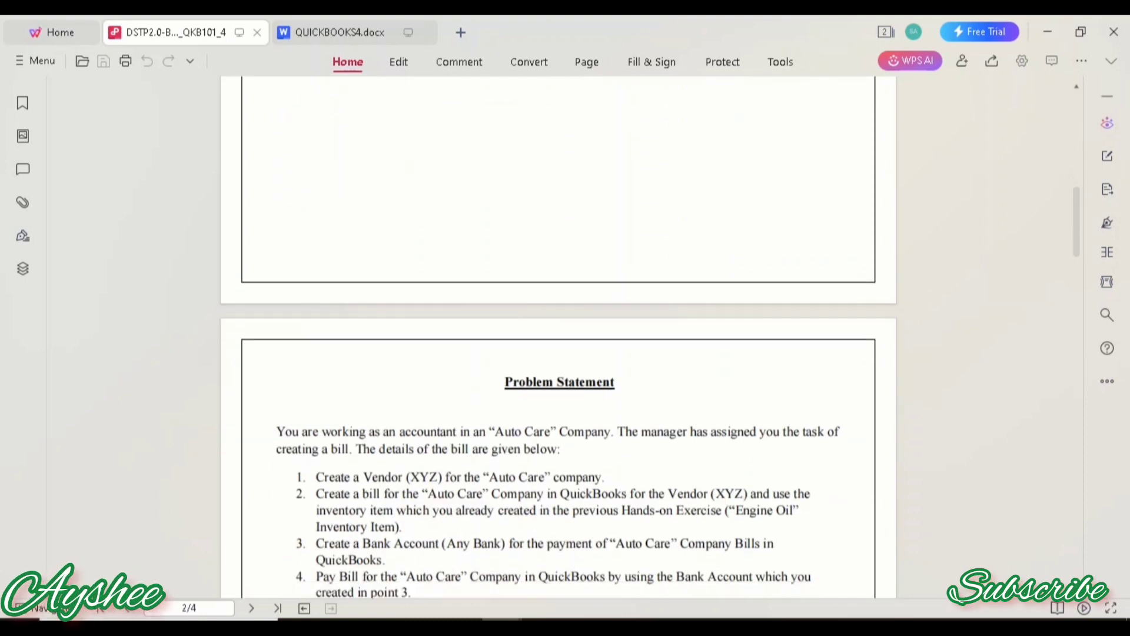
{"action": "scroll", "coordinate": [558, 341], "scroll_direction": "down", "scroll_amount": 1}
{"action": "scroll", "coordinate": [558, 342], "scroll_direction": "down", "scroll_amount": 1}
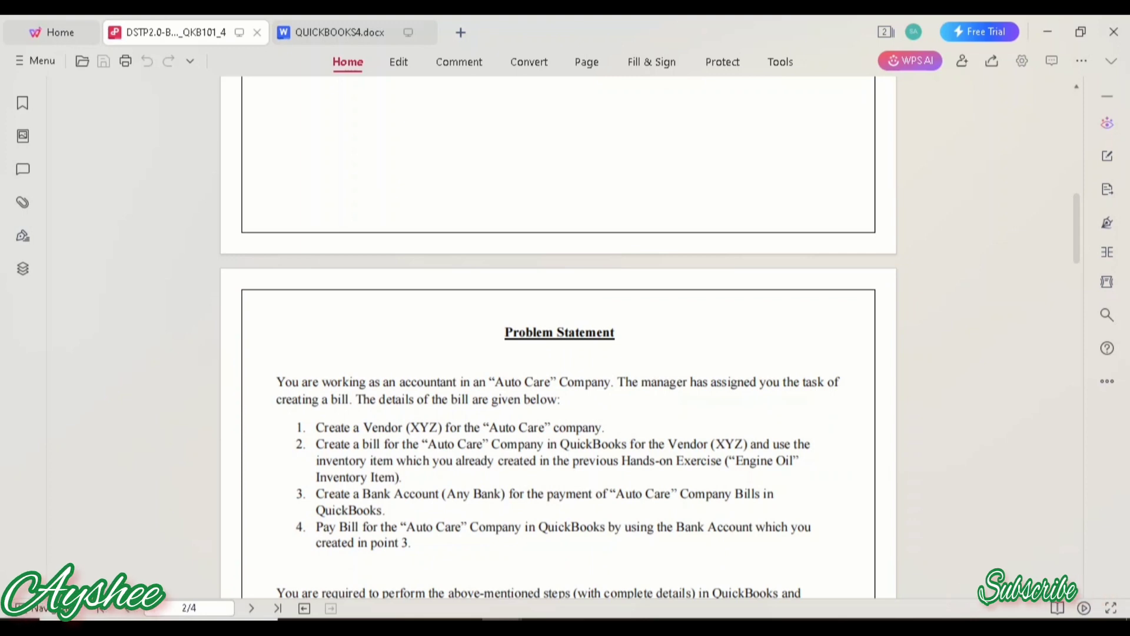
{"action": "scroll", "coordinate": [558, 354], "scroll_direction": "down", "scroll_amount": 1}
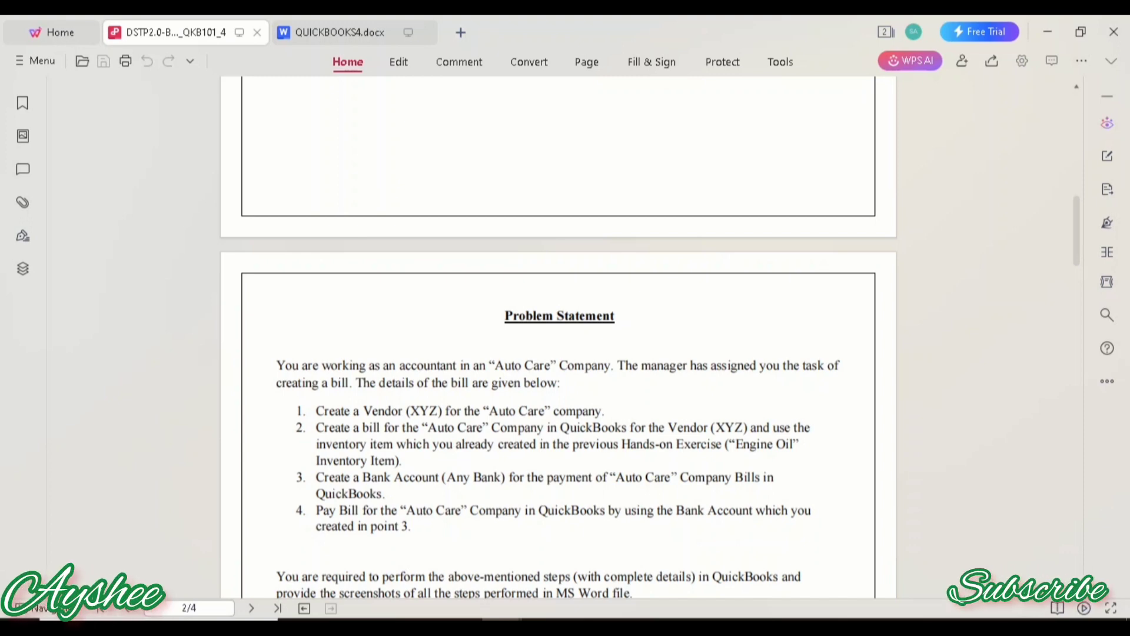
{"action": "scroll", "coordinate": [558, 348], "scroll_direction": "down", "scroll_amount": 1}
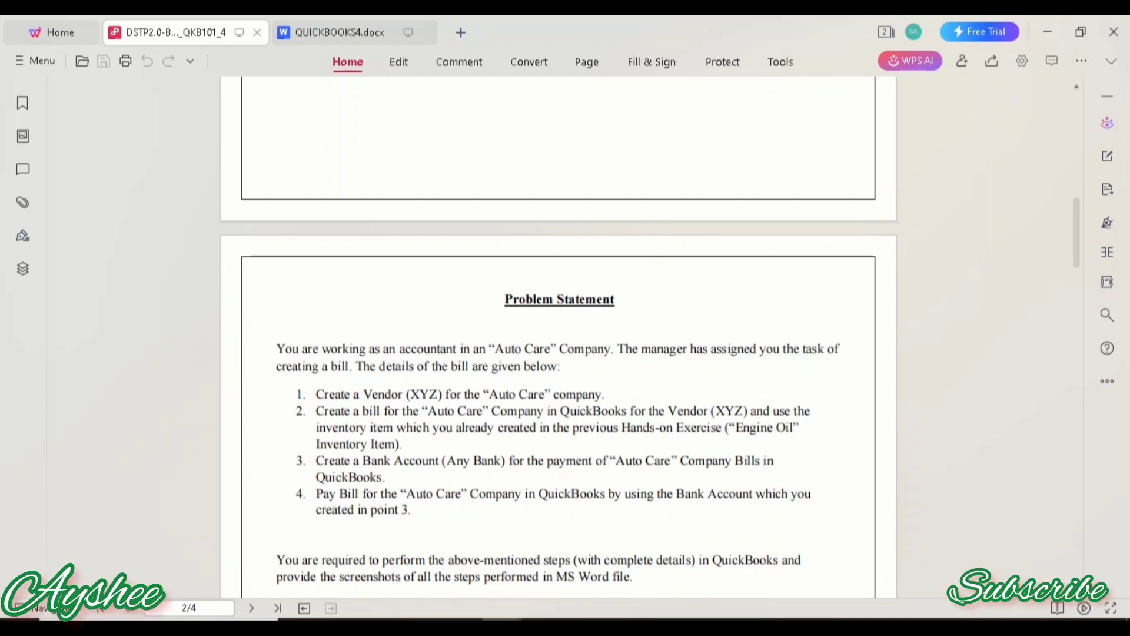
{"action": "scroll", "coordinate": [558, 342], "scroll_direction": "down", "scroll_amount": 2}
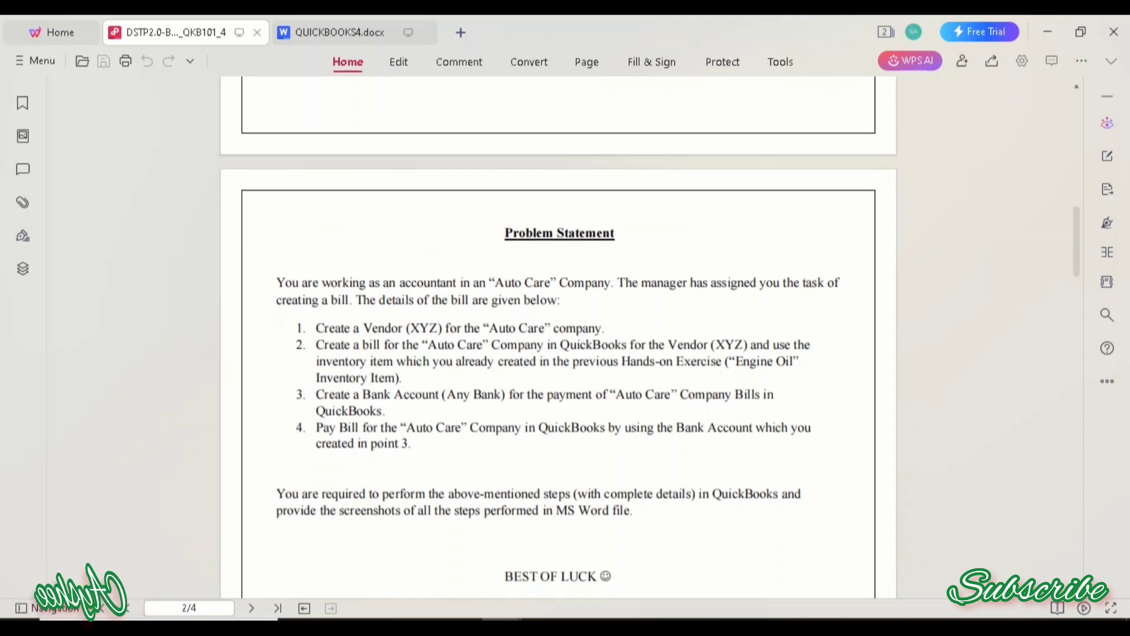
{"action": "scroll", "coordinate": [559, 341], "scroll_direction": "down", "scroll_amount": 5}
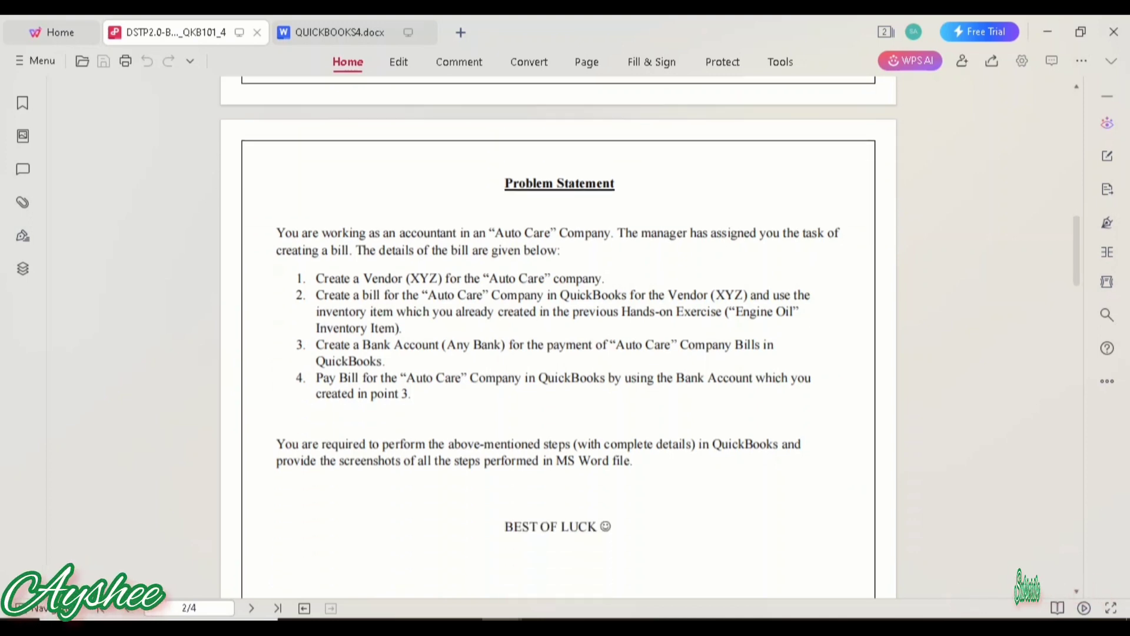
{"action": "scroll", "coordinate": [558, 341], "scroll_direction": "down", "scroll_amount": 15}
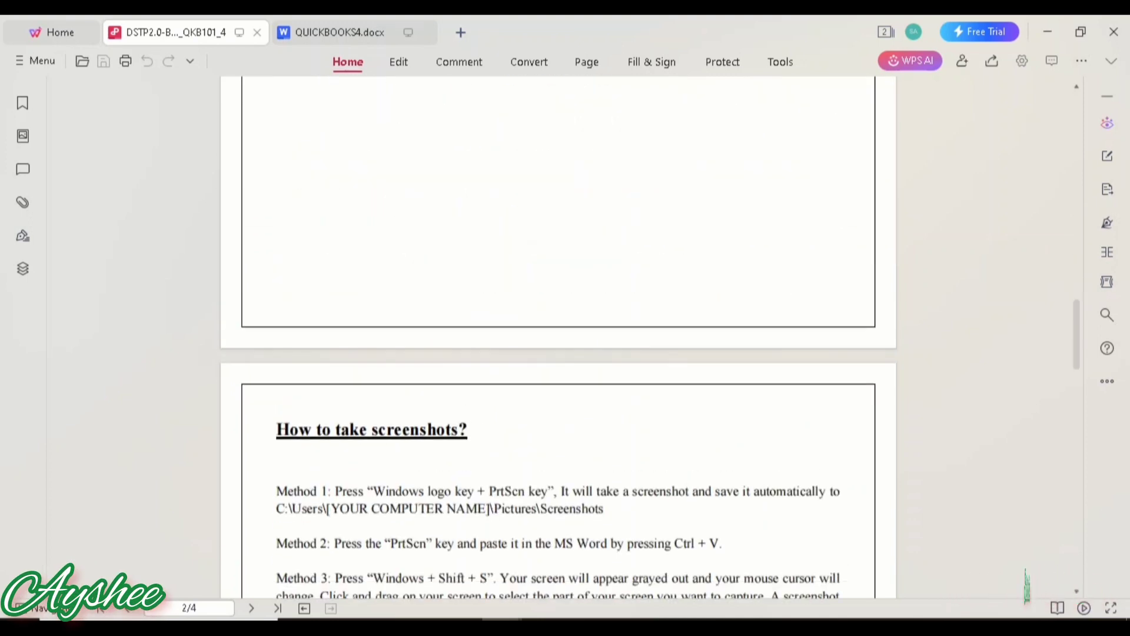
{"action": "scroll", "coordinate": [558, 341], "scroll_direction": "up", "scroll_amount": 2}
{"action": "scroll", "coordinate": [559, 341], "scroll_direction": "up", "scroll_amount": 8}
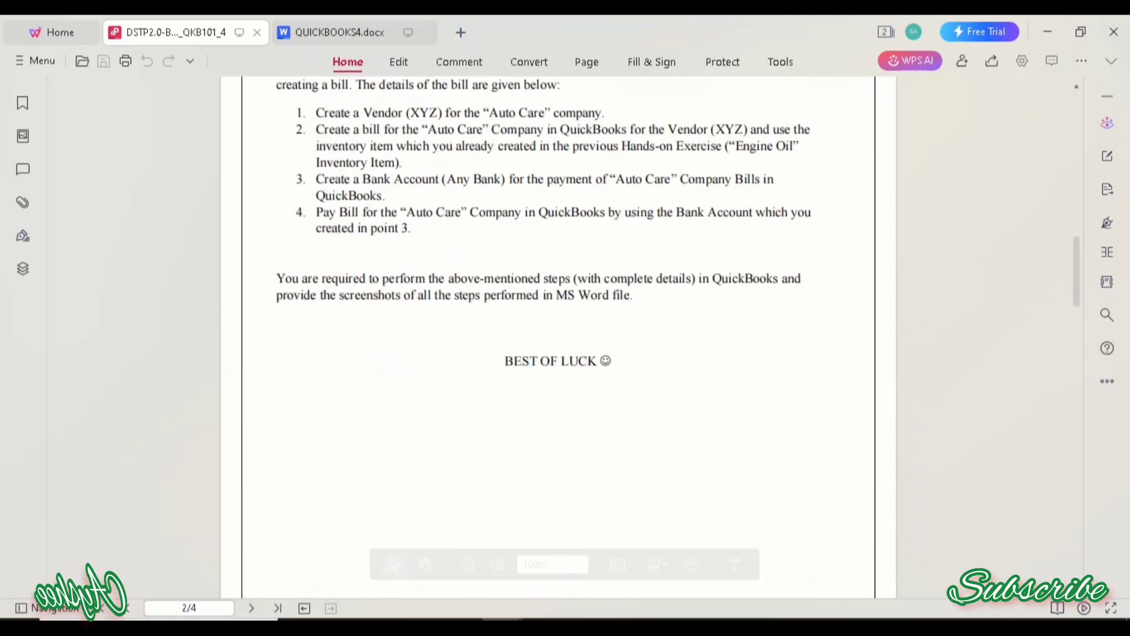
Add an unnumbered blank line under task 1 in QUICKBOOKS4.docx, then return to QuickBooks
{"action": "left_click", "coordinate": [340, 33]}
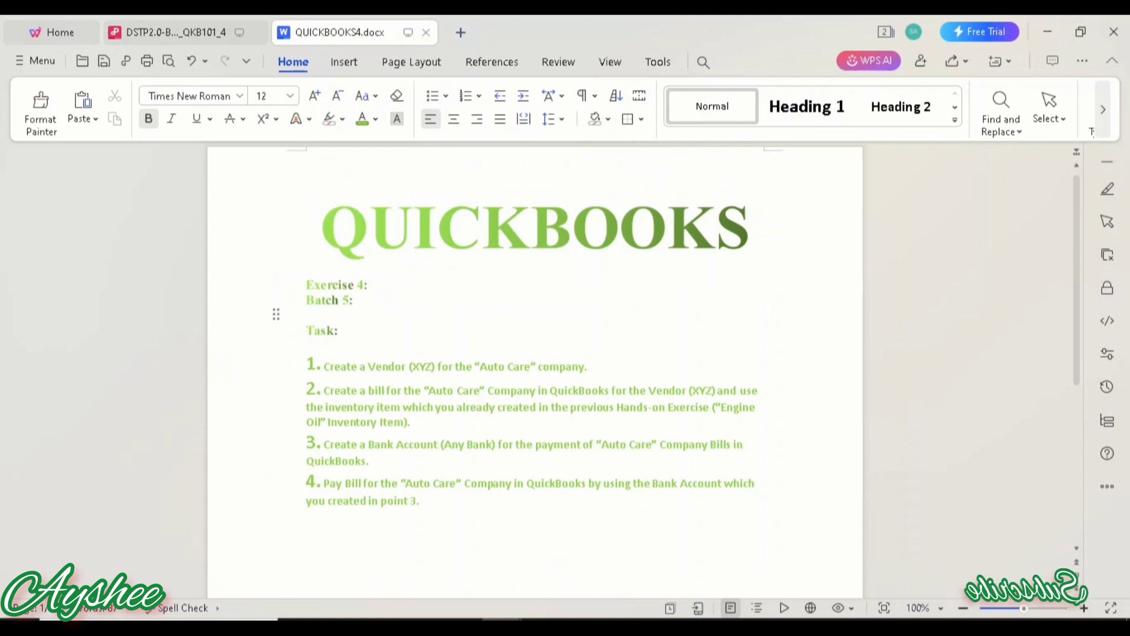
{"action": "left_click", "coordinate": [589, 366]}
{"action": "key", "text": "Return"}
{"action": "key", "text": "BackSpace"}
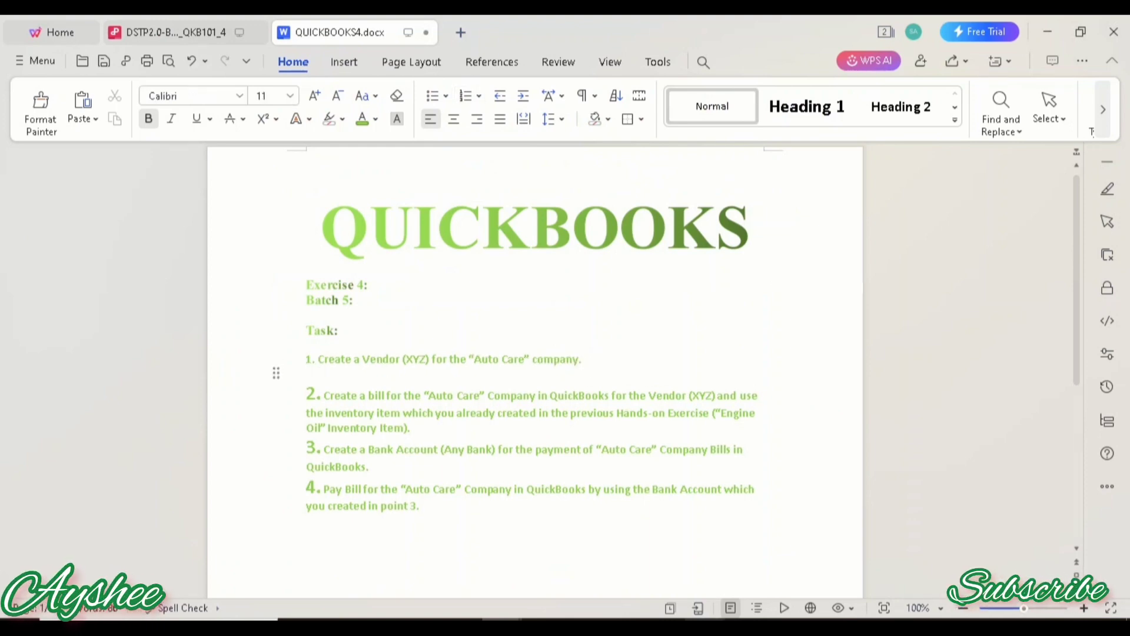
{"action": "left_click", "coordinate": [826, 628]}
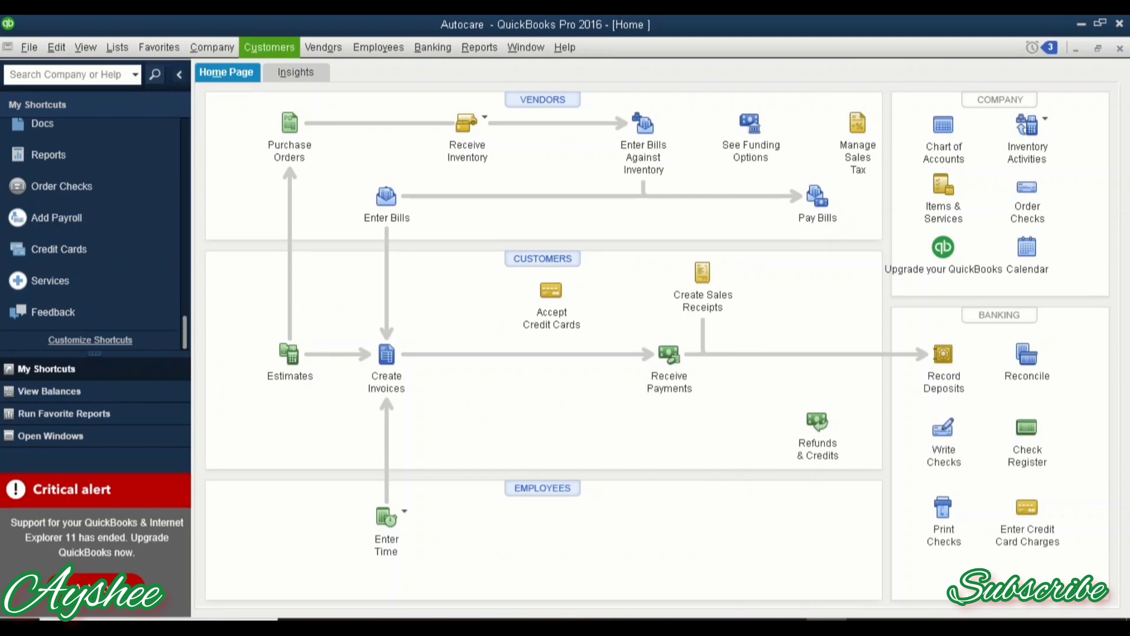
Start a new vendor record from the Vendor Center
{"action": "left_click", "coordinate": [323, 47]}
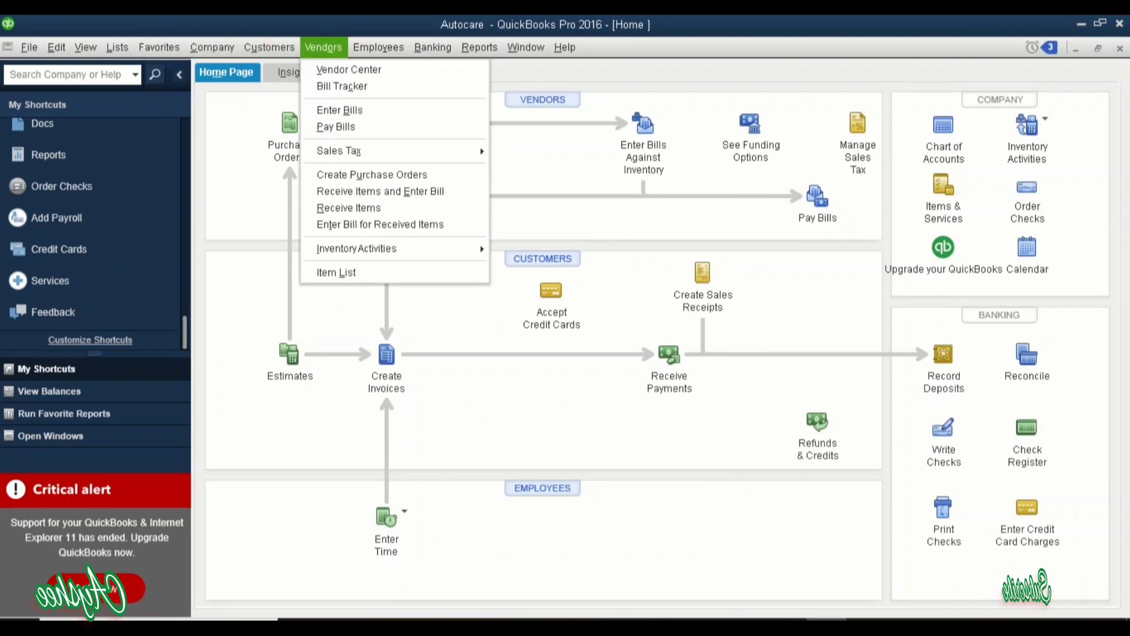
{"action": "left_click", "coordinate": [349, 70]}
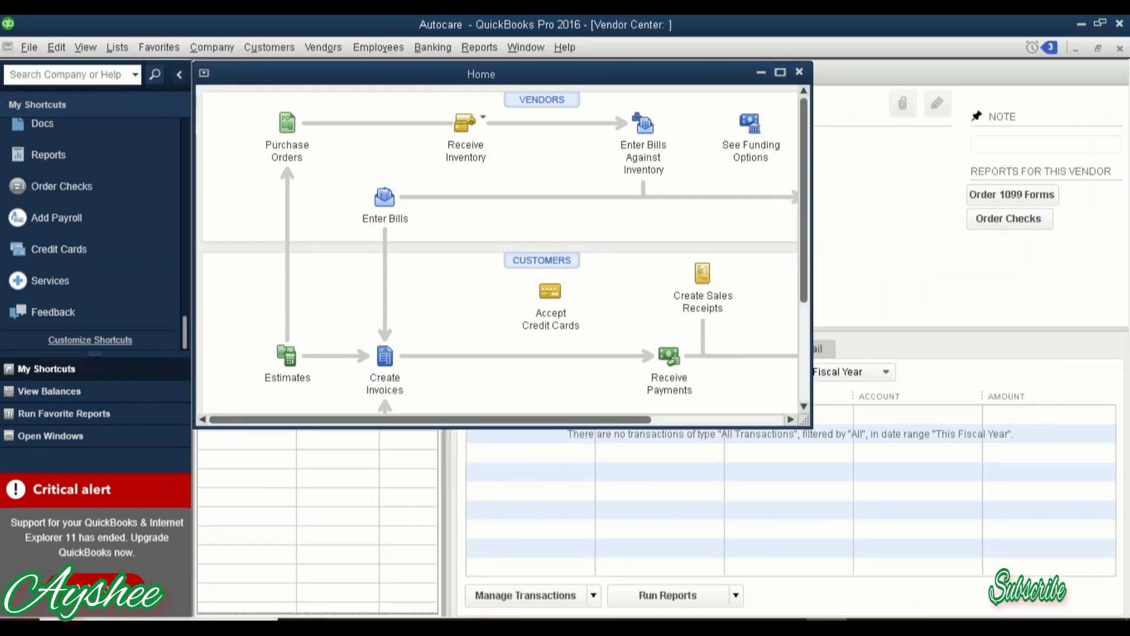
{"action": "left_click", "coordinate": [253, 70]}
{"action": "left_click", "coordinate": [245, 92]}
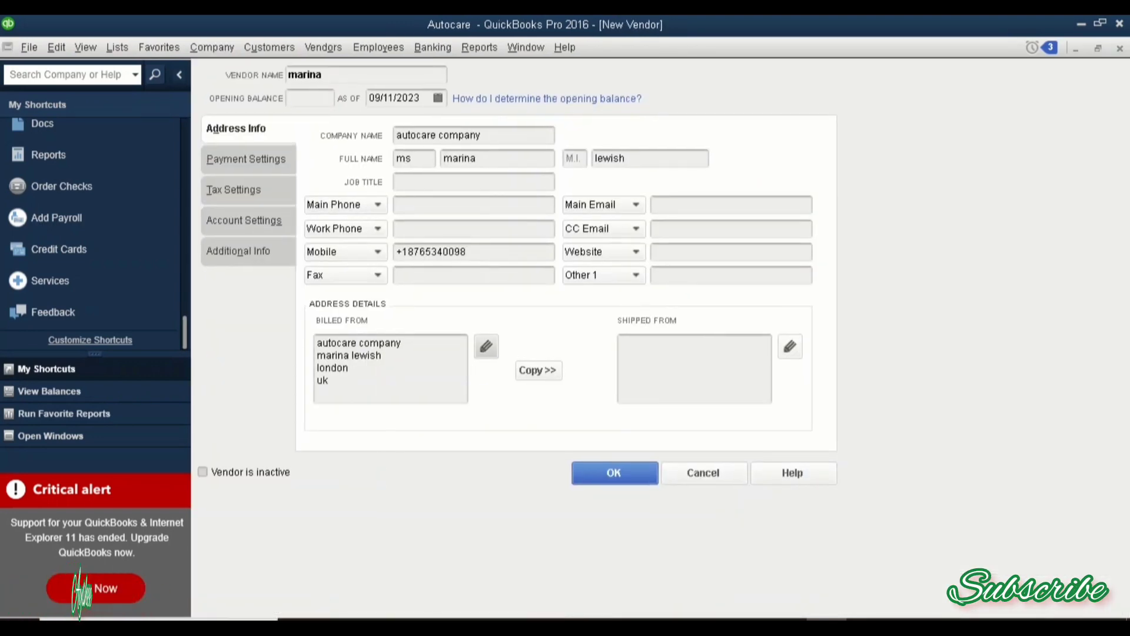
Enter the vendor's first name and correct the contact title to Ms
{"action": "left_click", "coordinate": [336, 75]}
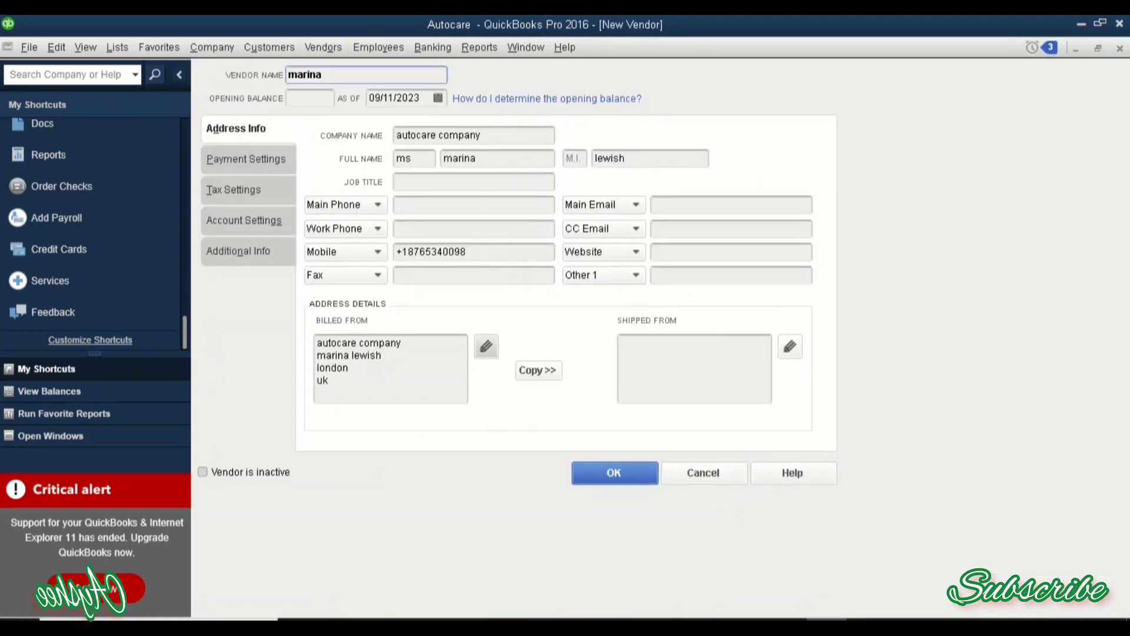
{"action": "key", "text": "BackSpace"}
{"action": "key", "text": "BackSpace"}
{"action": "key", "text": "BackSpace"}
{"action": "key", "text": "BackSpace"}
{"action": "key", "text": "BackSpace"}
{"action": "key", "text": "BackSpace"}
{"action": "type", "text": "Marina"}
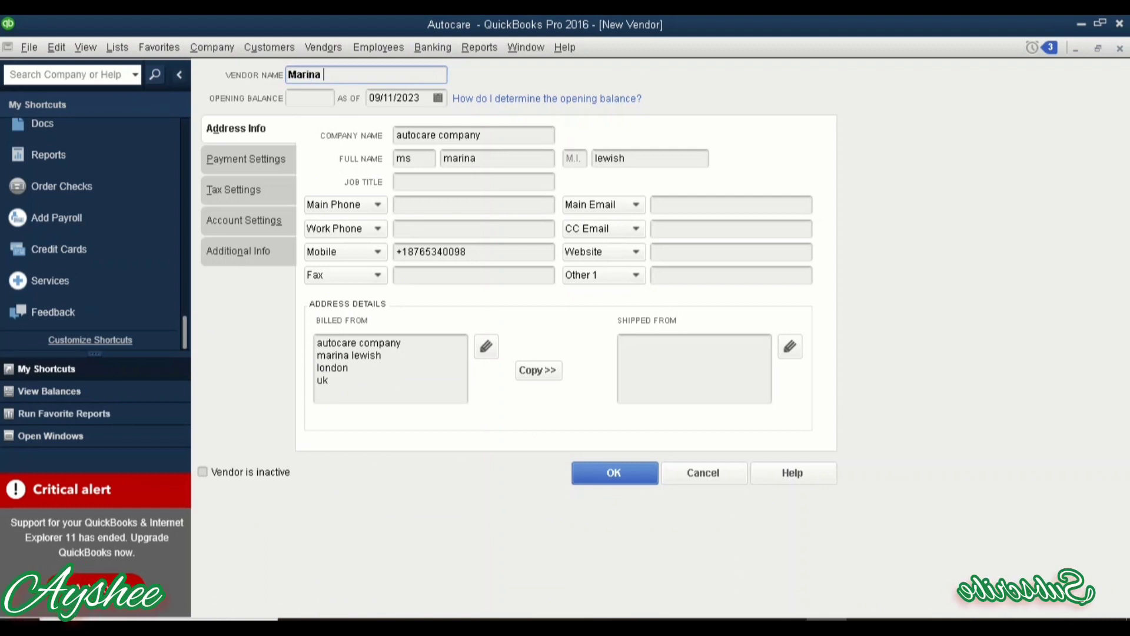
{"action": "left_click", "coordinate": [492, 135]}
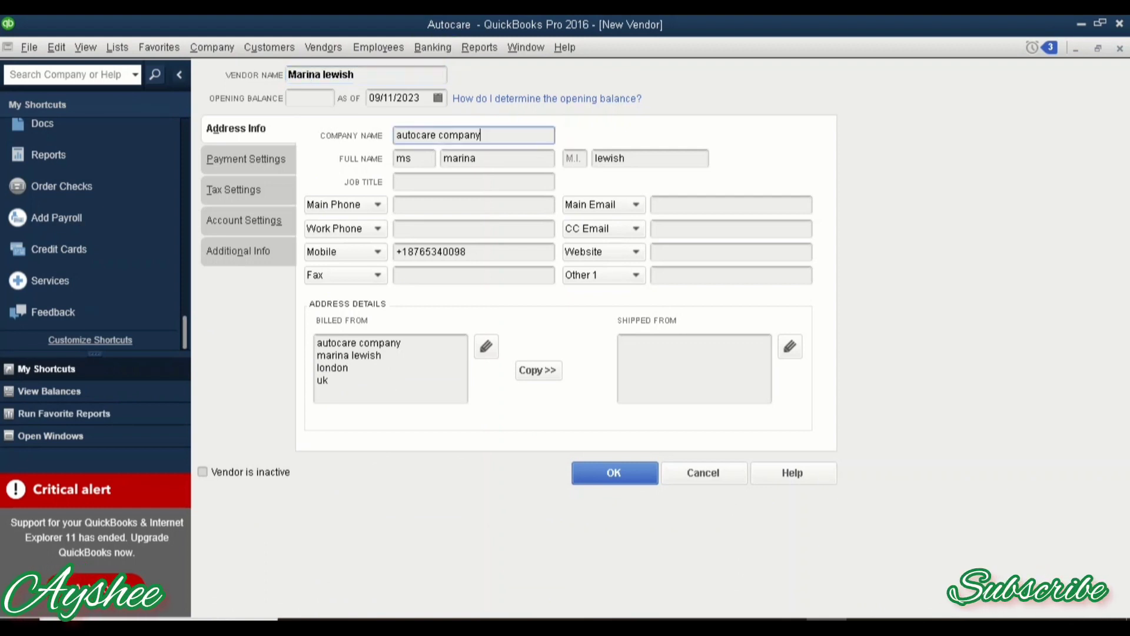
{"action": "left_click", "coordinate": [414, 158]}
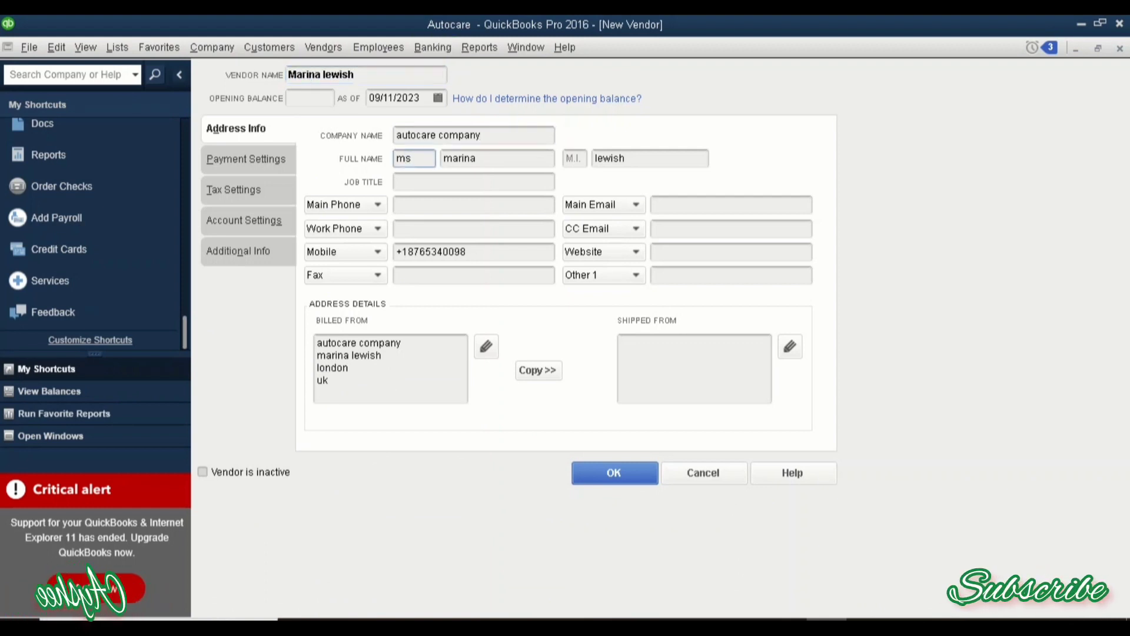
{"action": "key", "text": "BackSpace"}
{"action": "type", "text": "M"}
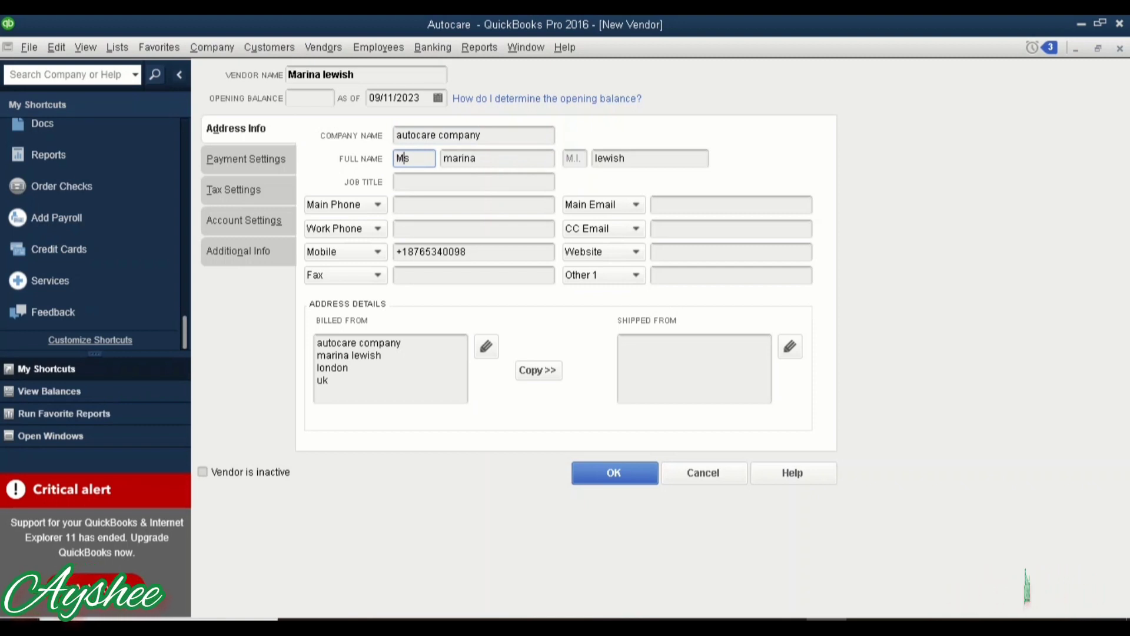
Fill in the vendor's main phone number and main e-mail address
{"action": "left_click", "coordinate": [474, 205]}
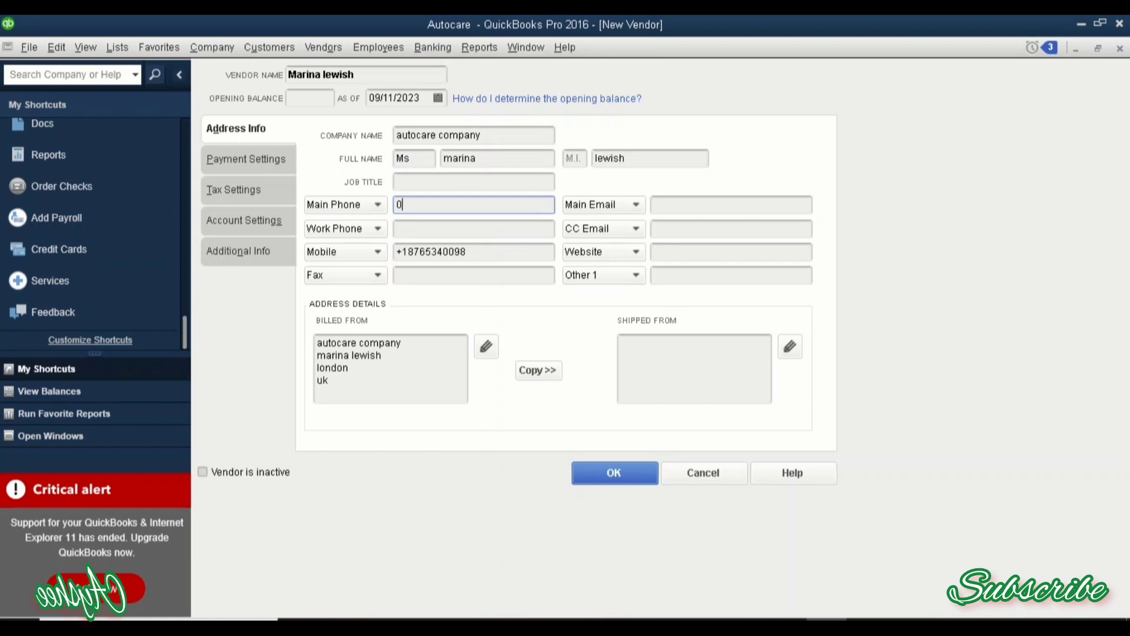
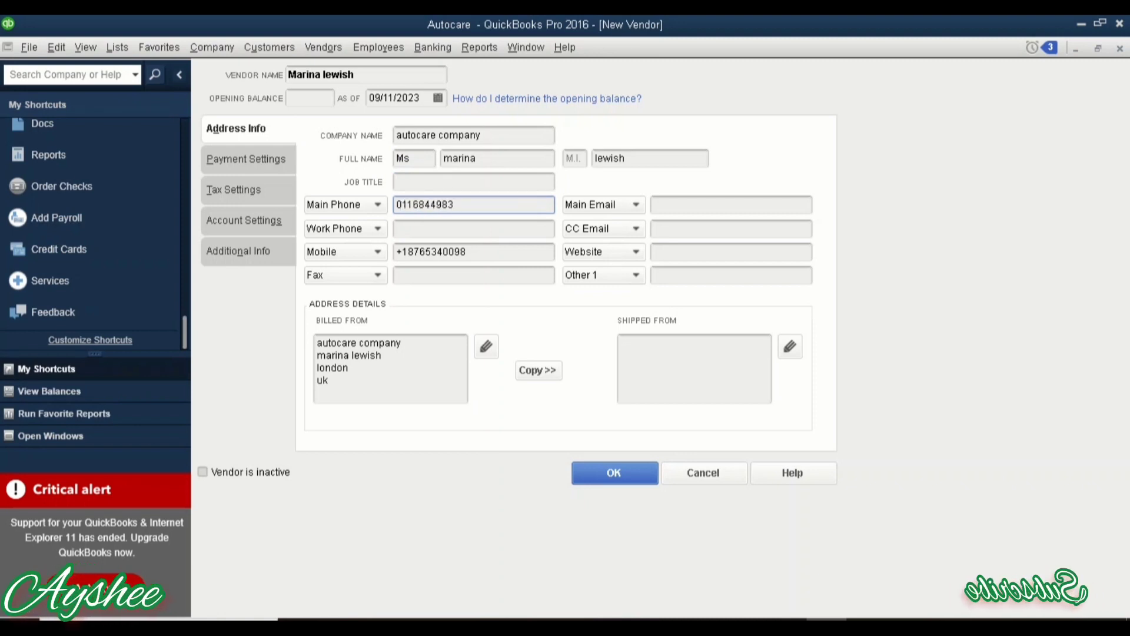
{"action": "left_click", "coordinate": [731, 205]}
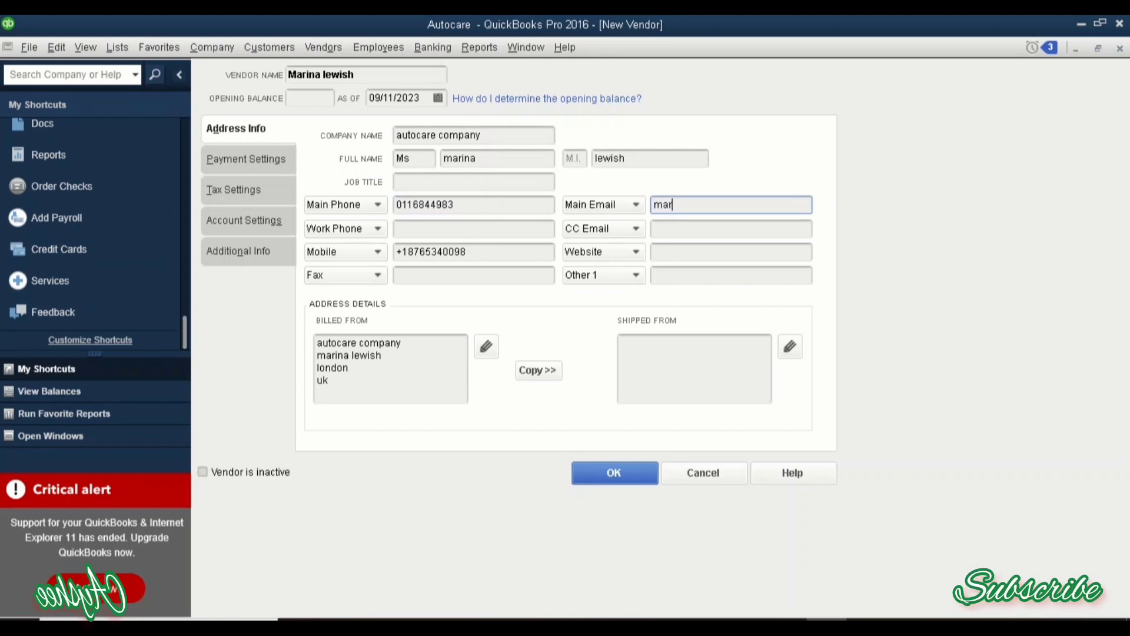
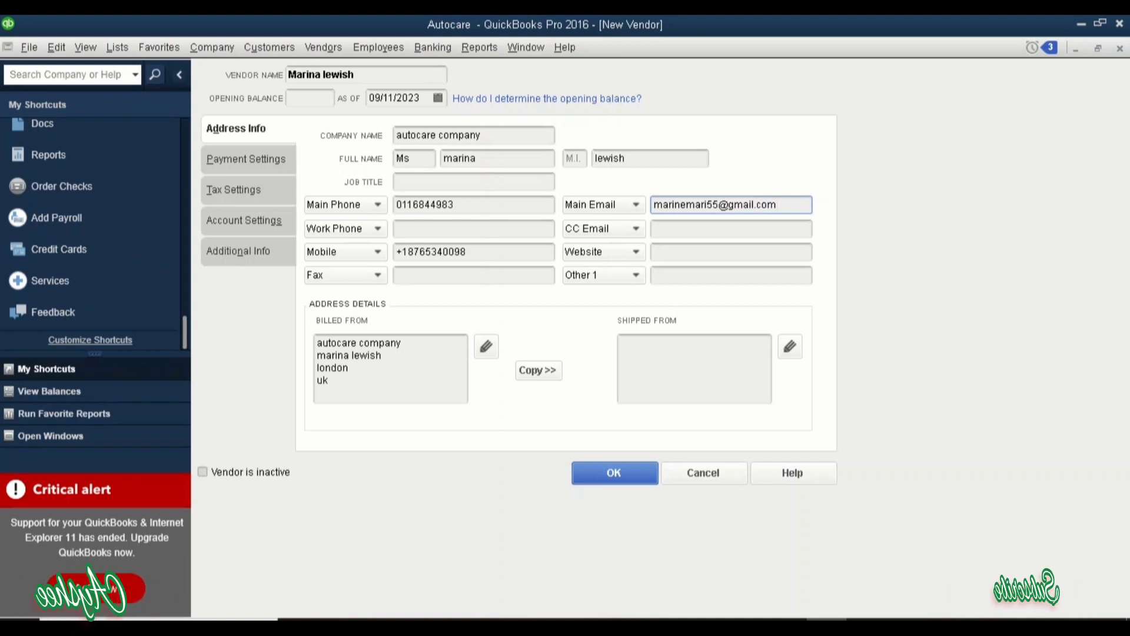
Add the street and city line to the vendor's billed-from address
{"action": "left_click", "coordinate": [486, 347]}
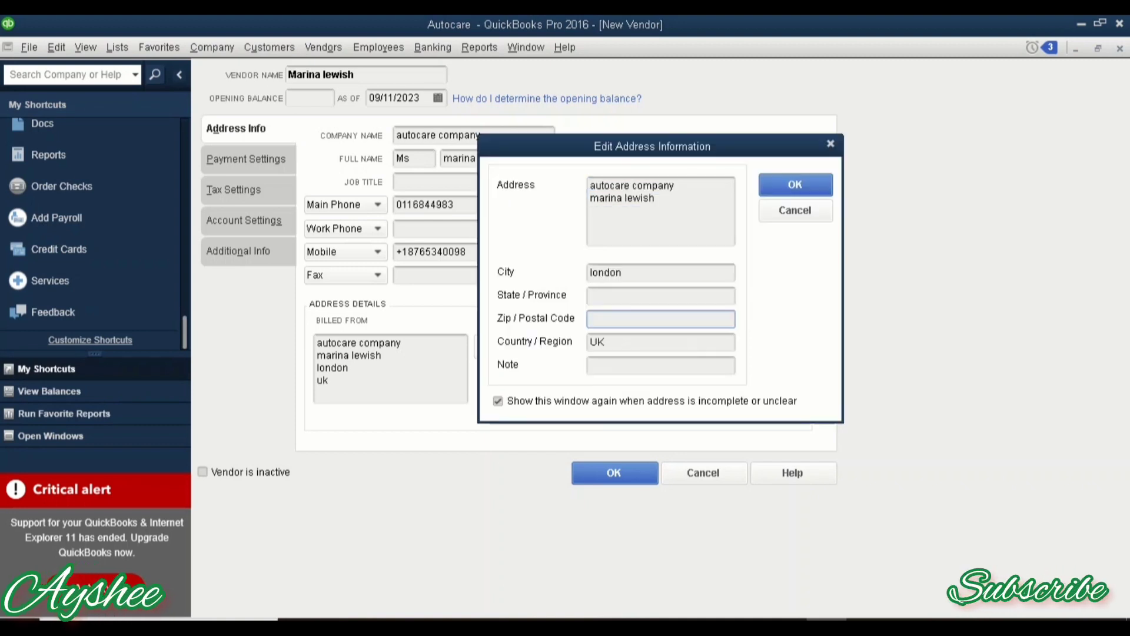
{"action": "left_click", "coordinate": [656, 199]}
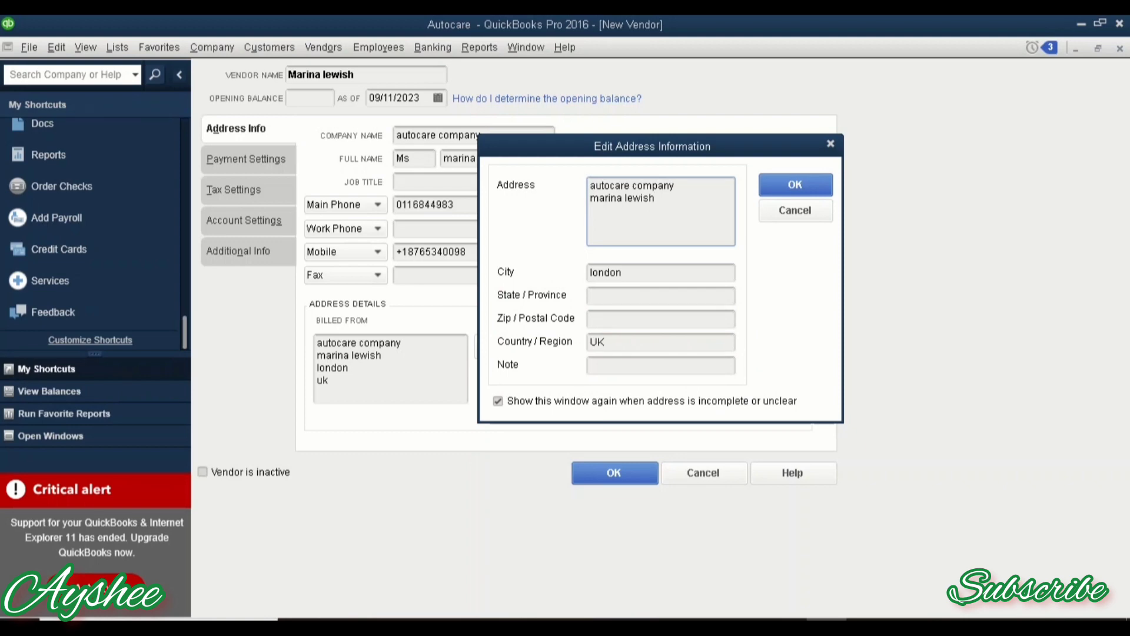
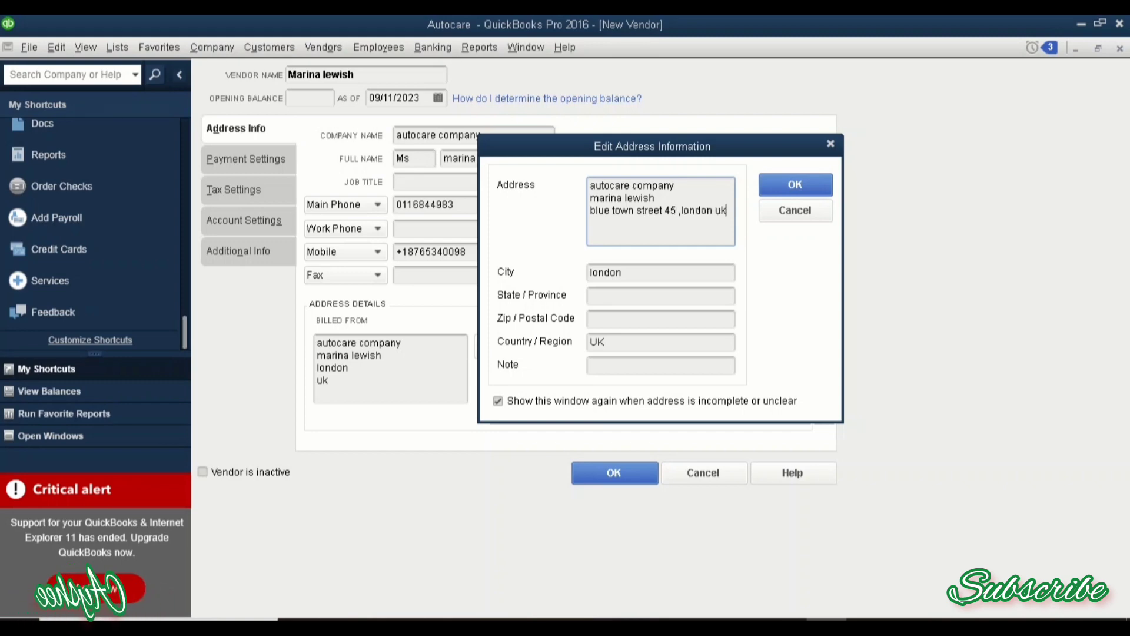
{"action": "left_click", "coordinate": [795, 185]}
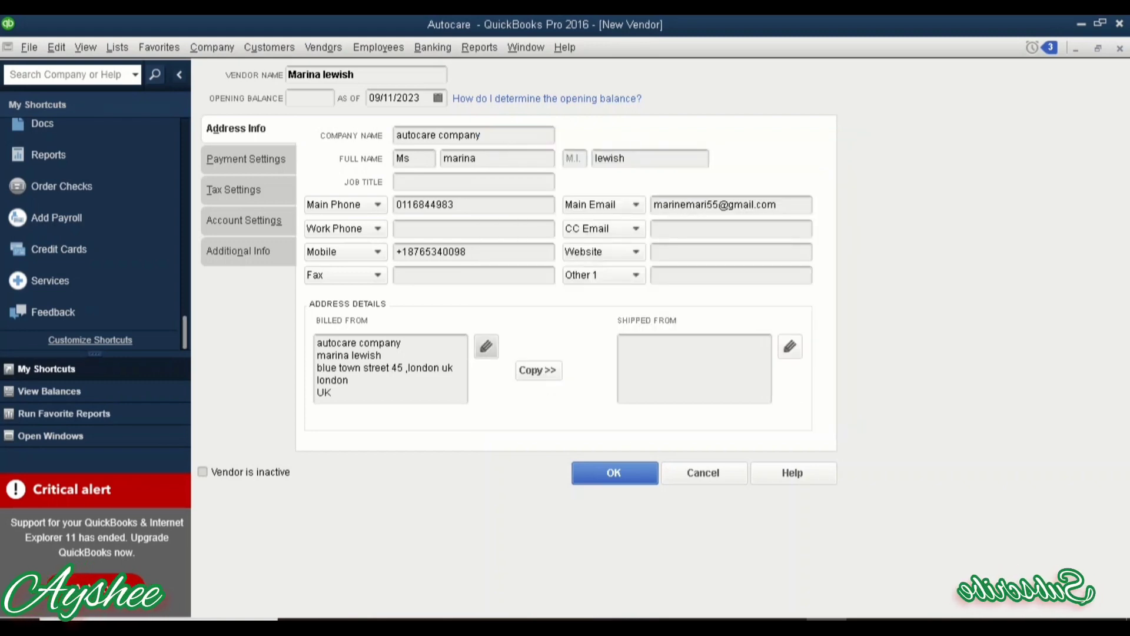
Copy the billed-from address lines into the shipped-from address
{"action": "left_click_drag", "start_coordinate": [351, 381], "coordinate": [325, 369]}
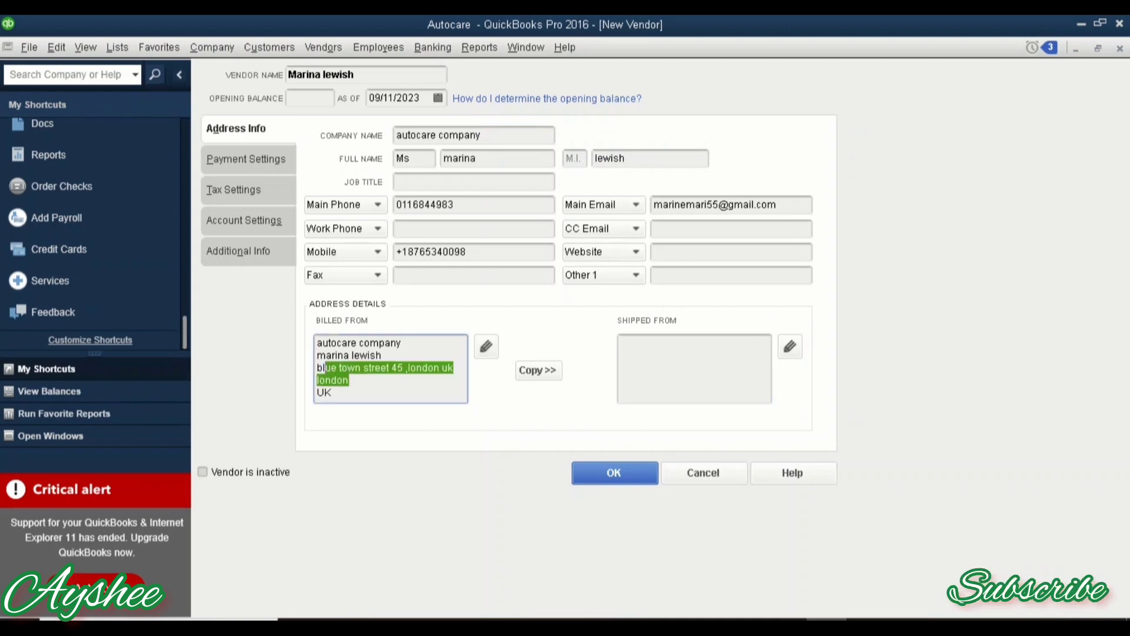
{"action": "key", "text": "ctrl+c"}
{"action": "left_click", "coordinate": [666, 356]}
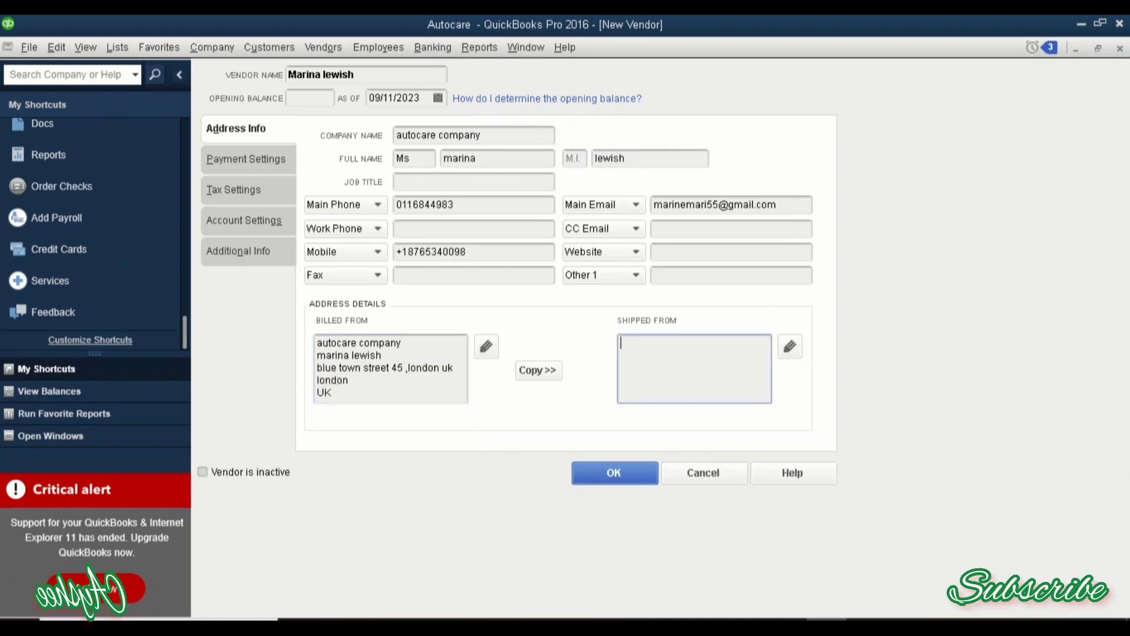
{"action": "key", "text": "ctrl+v"}
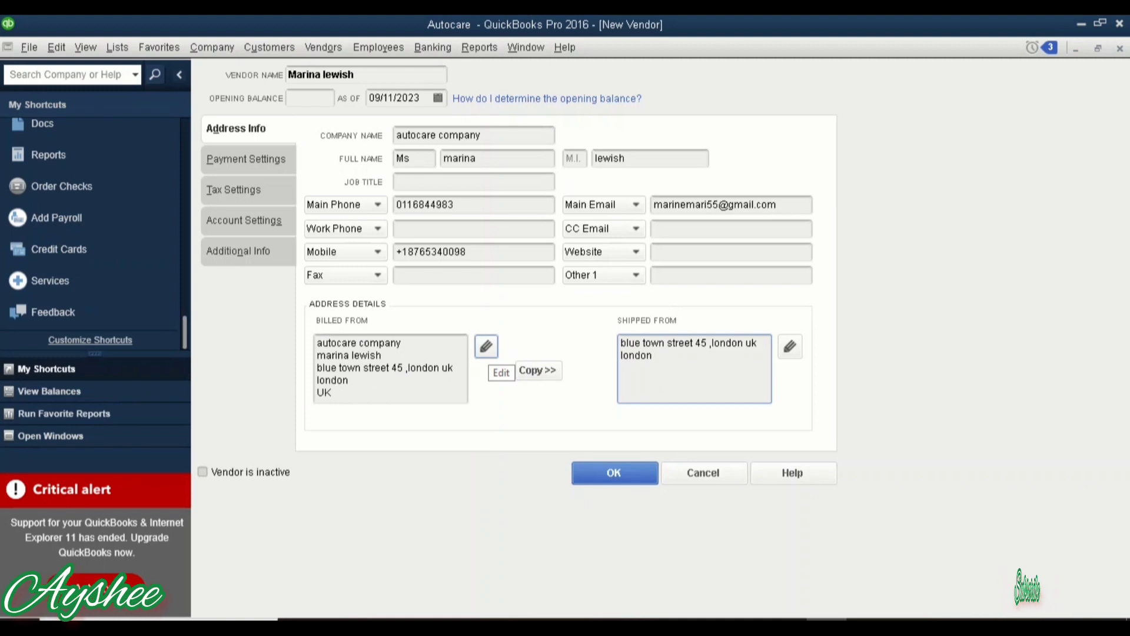
Reopen the billed-from address and shorten its street line
{"action": "left_click", "coordinate": [486, 346]}
{"action": "left_click", "coordinate": [682, 210]}
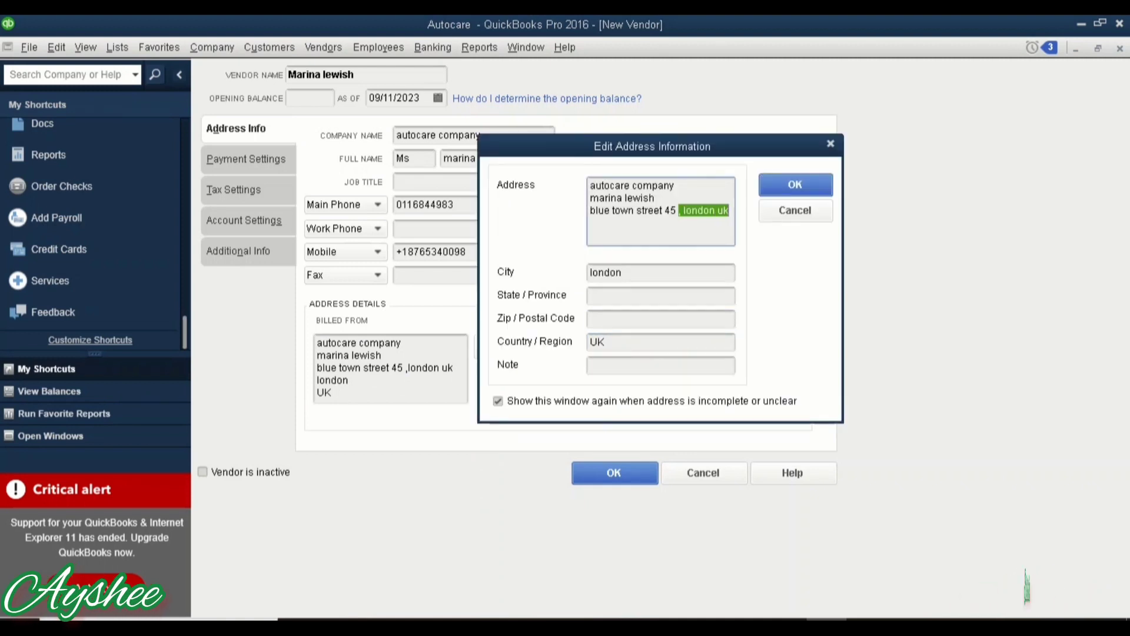
{"action": "left_click", "coordinate": [795, 184]}
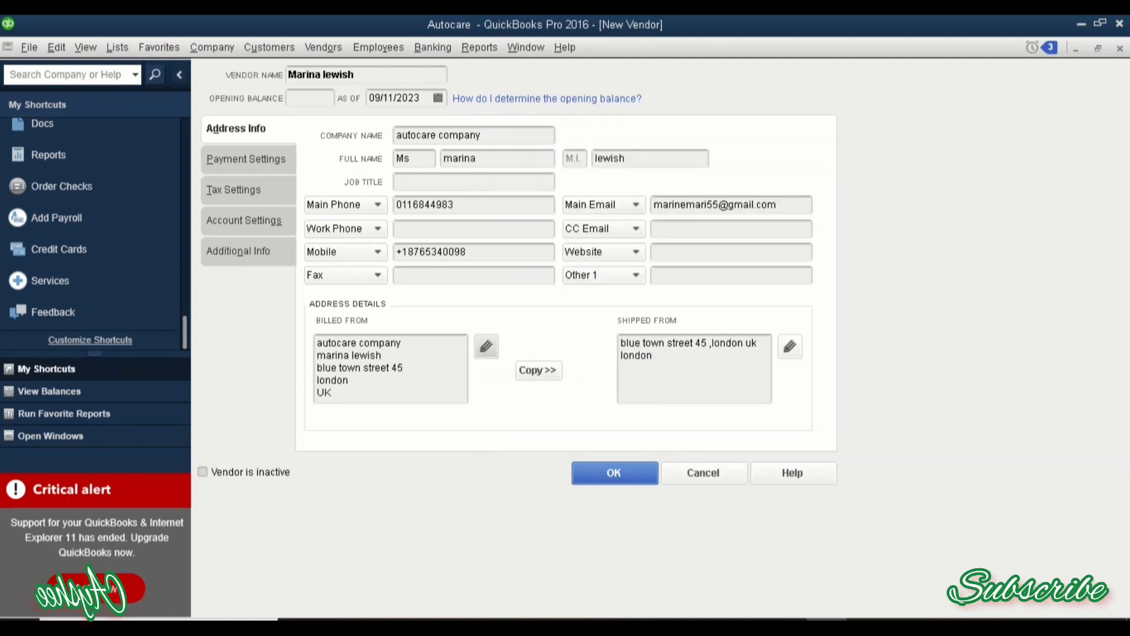
Remove the extra line from shipped-from and paste a vendor-form screenshot into QUICKBOOKS4.docx
{"action": "left_click", "coordinate": [652, 356]}
{"action": "key", "text": "BackSpace"}
{"action": "key", "text": "BackSpace"}
{"action": "key", "text": "BackSpace"}
{"action": "key", "text": "BackSpace"}
{"action": "key", "text": "BackSpace"}
{"action": "key", "text": "BackSpace"}
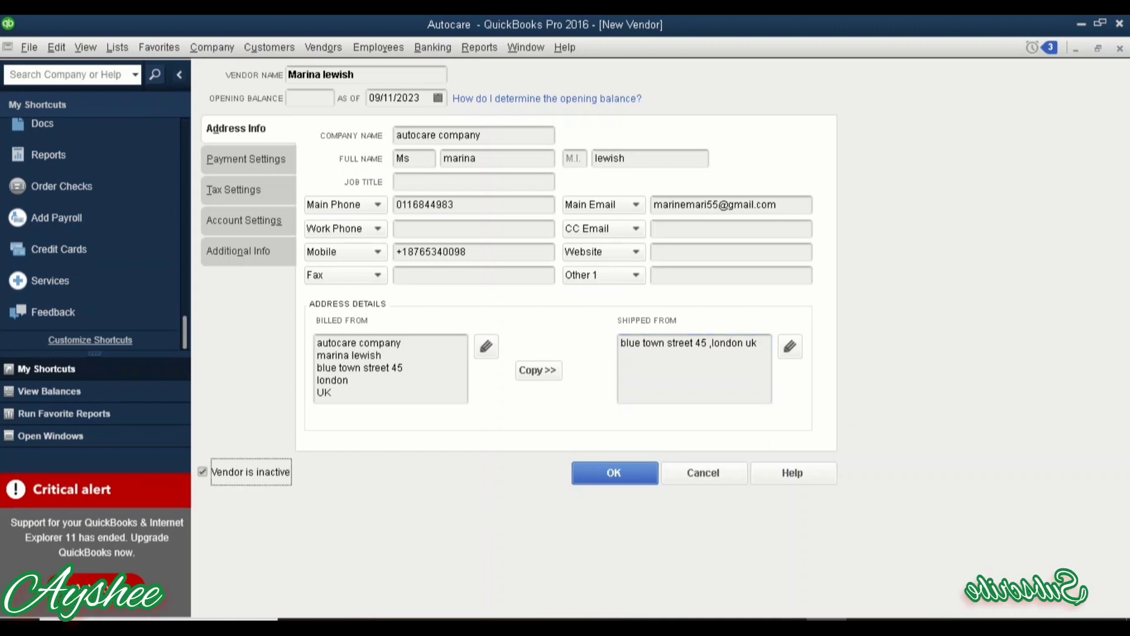
{"action": "key", "text": "alt+Tab"}
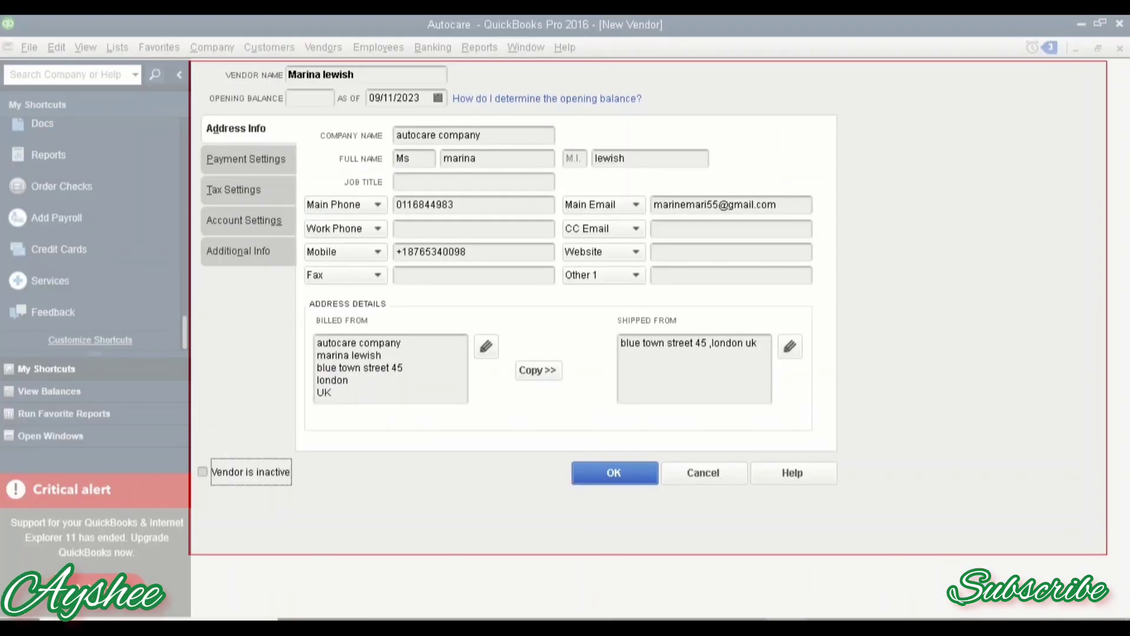
{"action": "left_click_drag", "start_coordinate": [880, 515], "coordinate": [877, 515]}
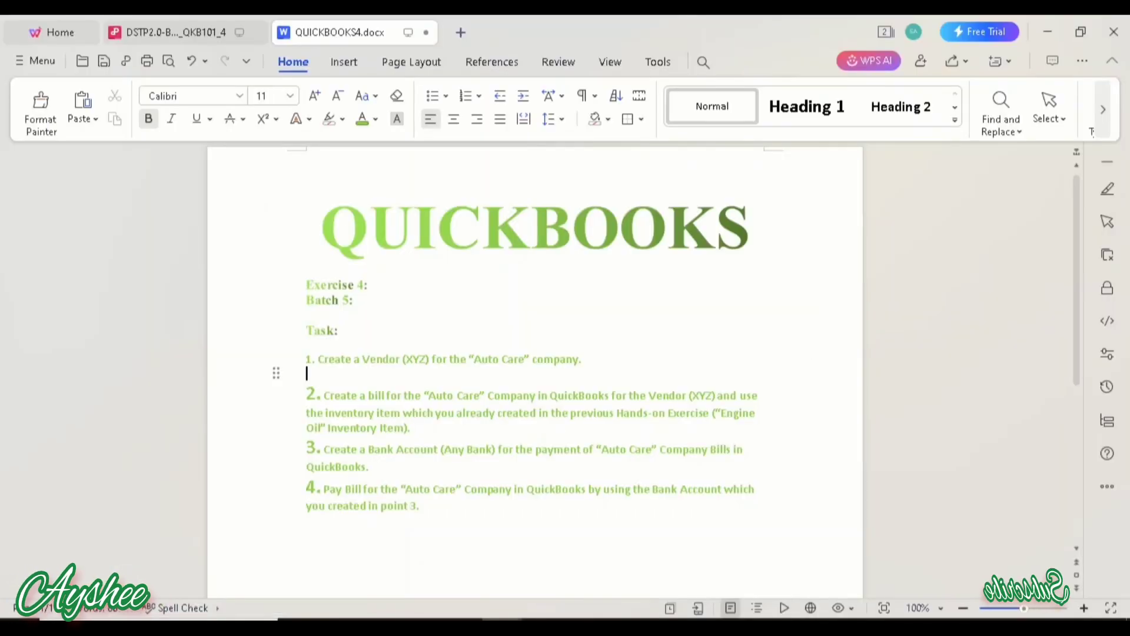
{"action": "key", "text": "ctrl+v"}
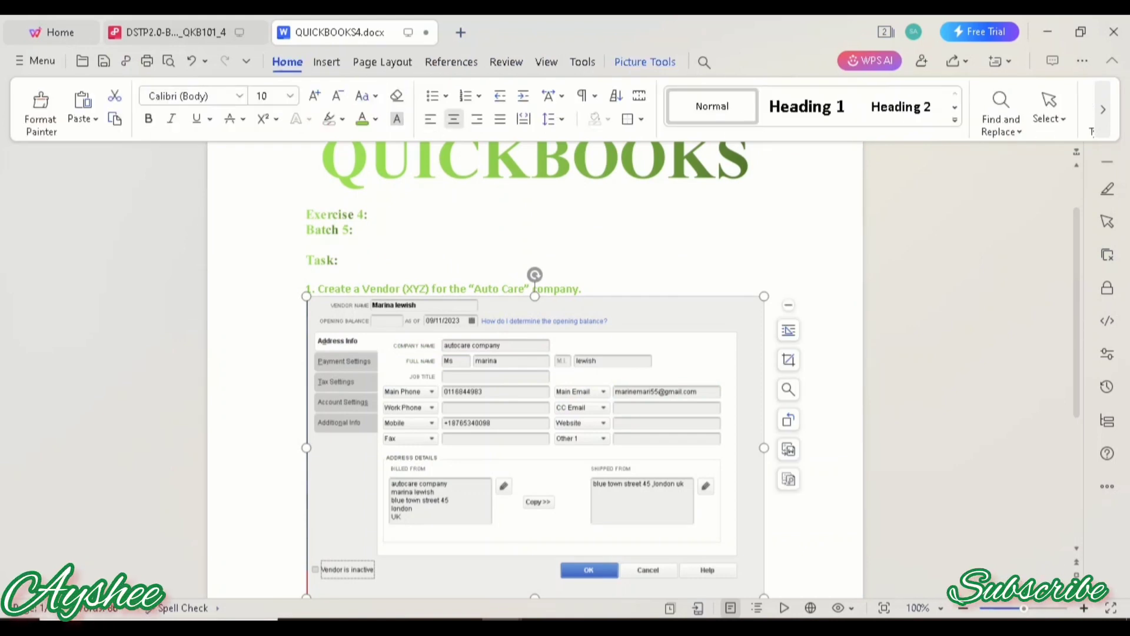
Give the vendor-form screenshot an inner shadow
{"action": "left_click", "coordinate": [645, 62]}
{"action": "left_click", "coordinate": [549, 108]}
{"action": "mouse_move", "coordinate": [580, 152]}
{"action": "left_click", "coordinate": [740, 421]}
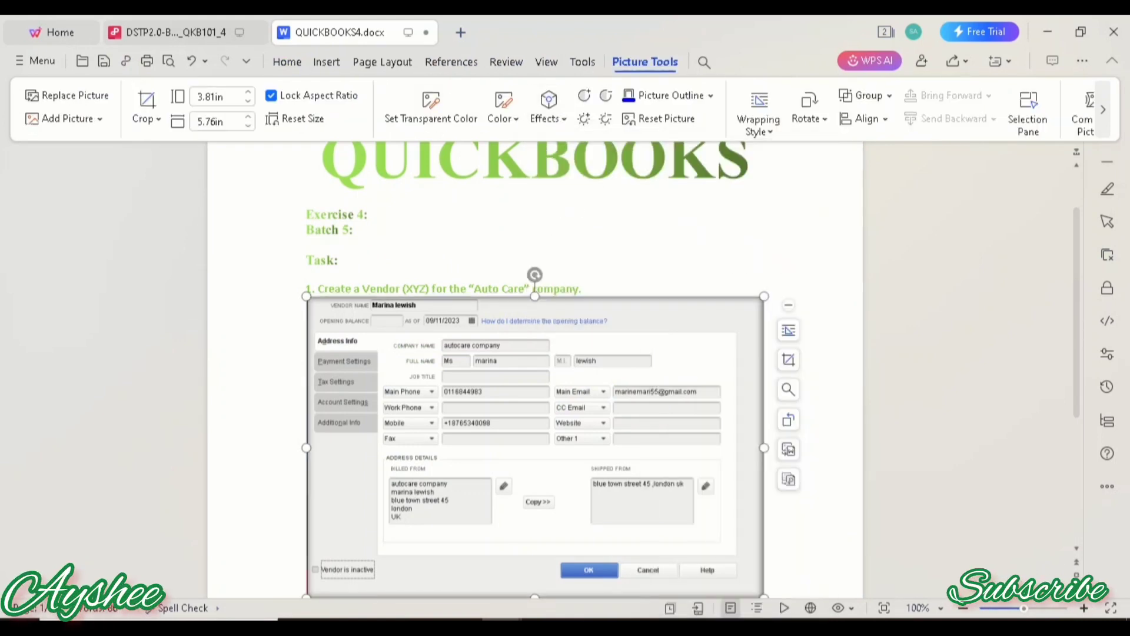
Add blank lines below the screenshot and after point 2, then save the new vendor
{"action": "left_click", "coordinate": [583, 289]}
{"action": "key", "text": "Return"}
{"action": "key", "text": "BackSpace"}
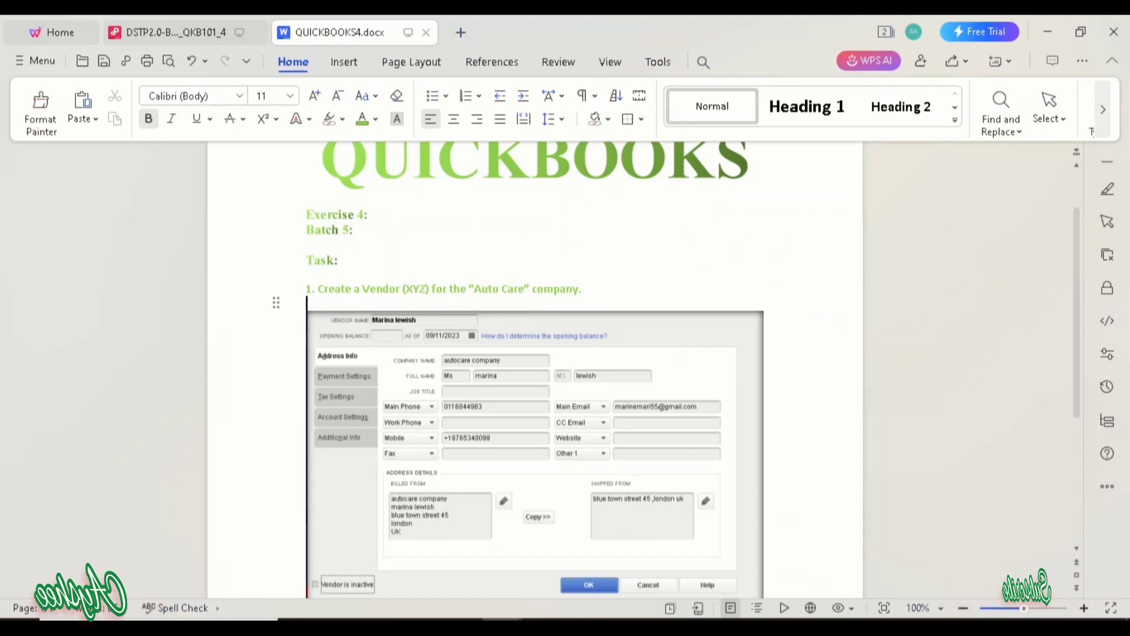
{"action": "scroll", "coordinate": [535, 371], "scroll_direction": "down", "scroll_amount": 4}
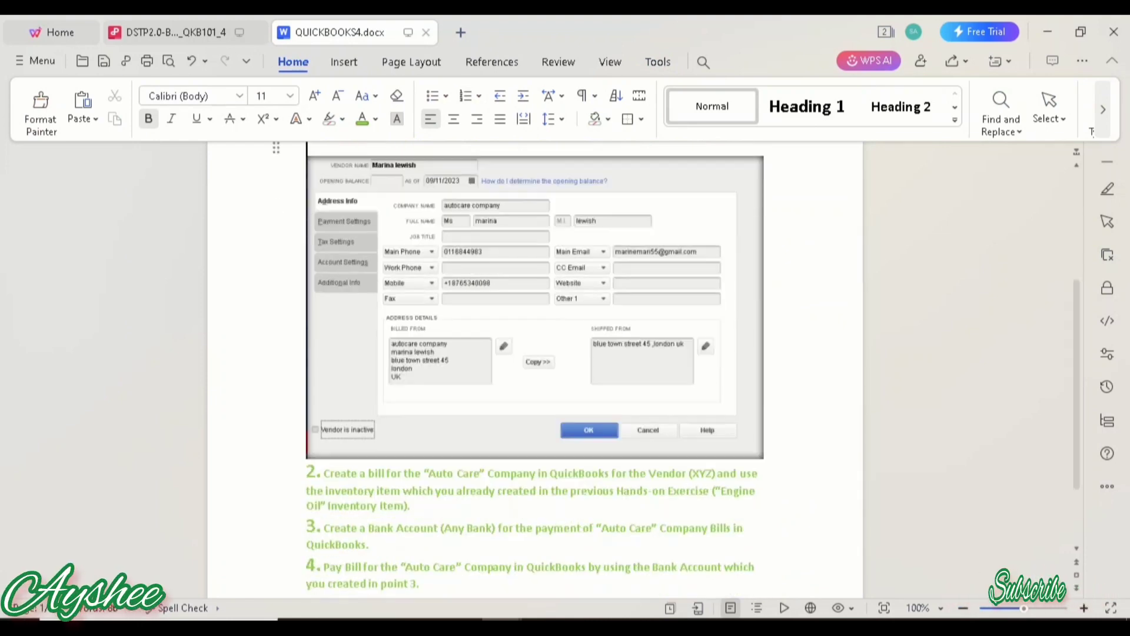
{"action": "key", "text": "Return"}
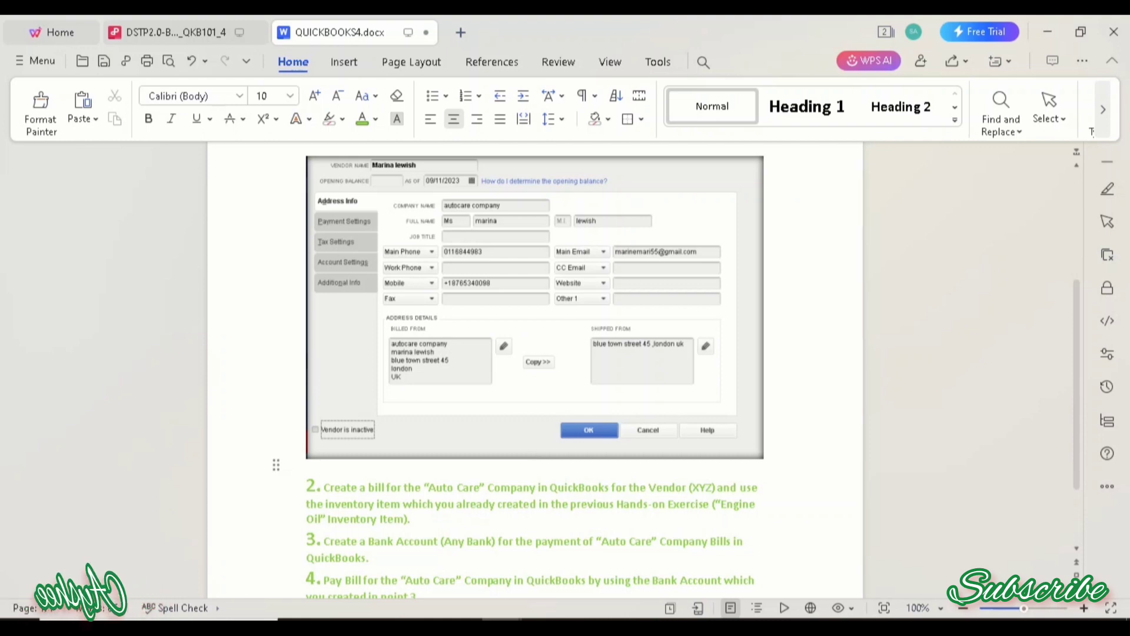
{"action": "left_click", "coordinate": [411, 520]}
{"action": "key", "text": "Return"}
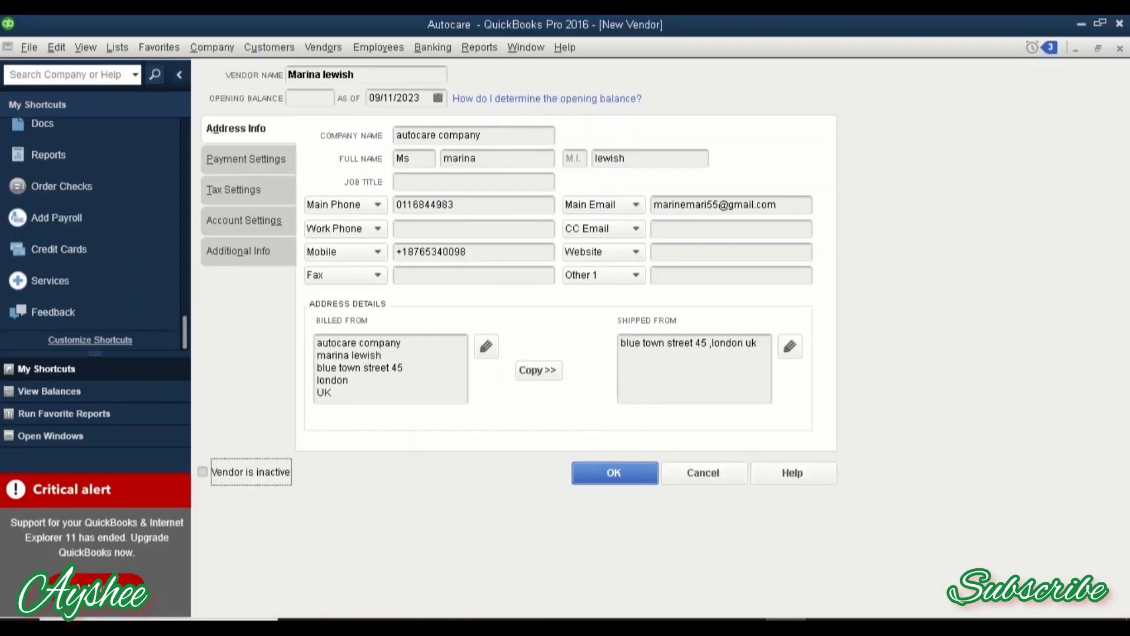
{"action": "key", "text": "Return"}
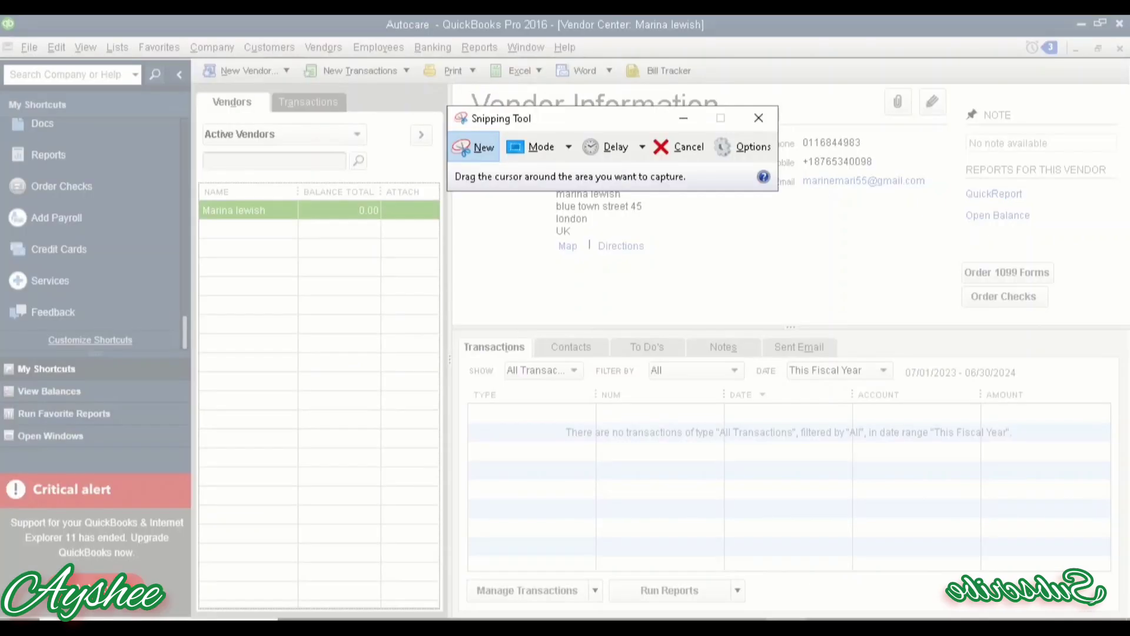
Capture the Vendor Information screen and paste it below the first screenshot in QUICKBOOKS4.docx
{"action": "left_click_drag", "start_coordinate": [3, 56], "coordinate": [759, 574]}
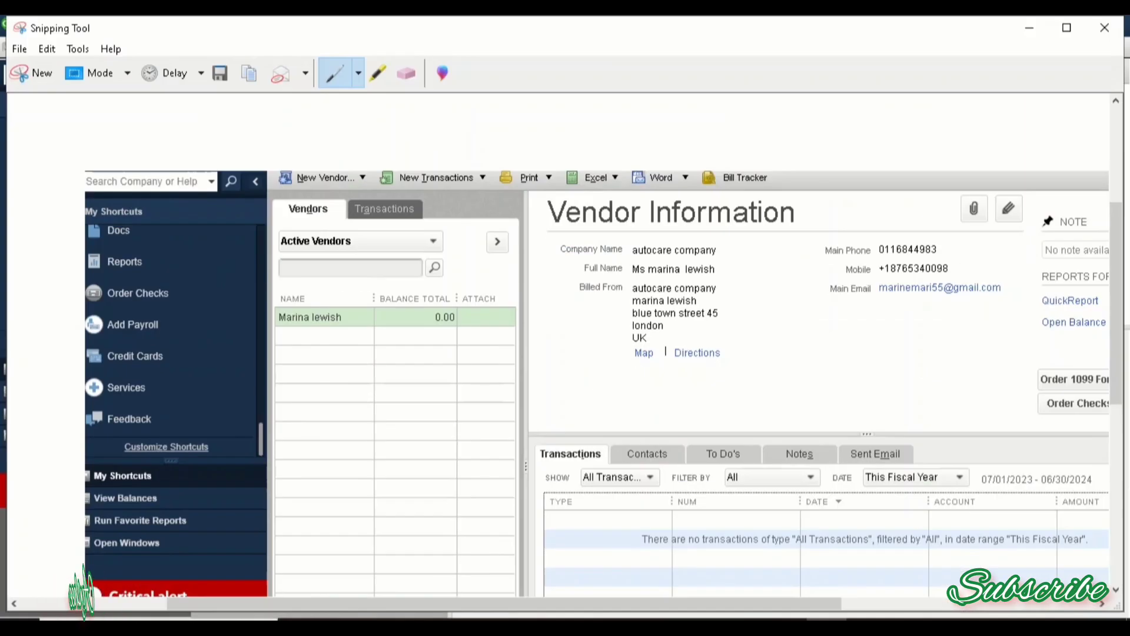
{"action": "left_click", "coordinate": [32, 73]}
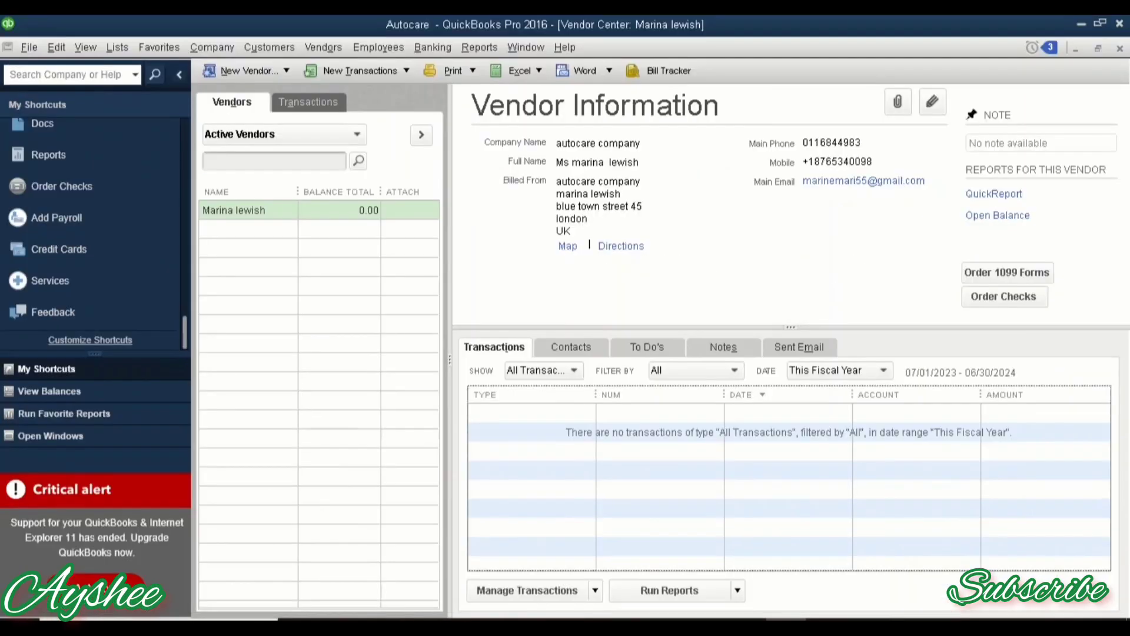
{"action": "left_click", "coordinate": [684, 118]}
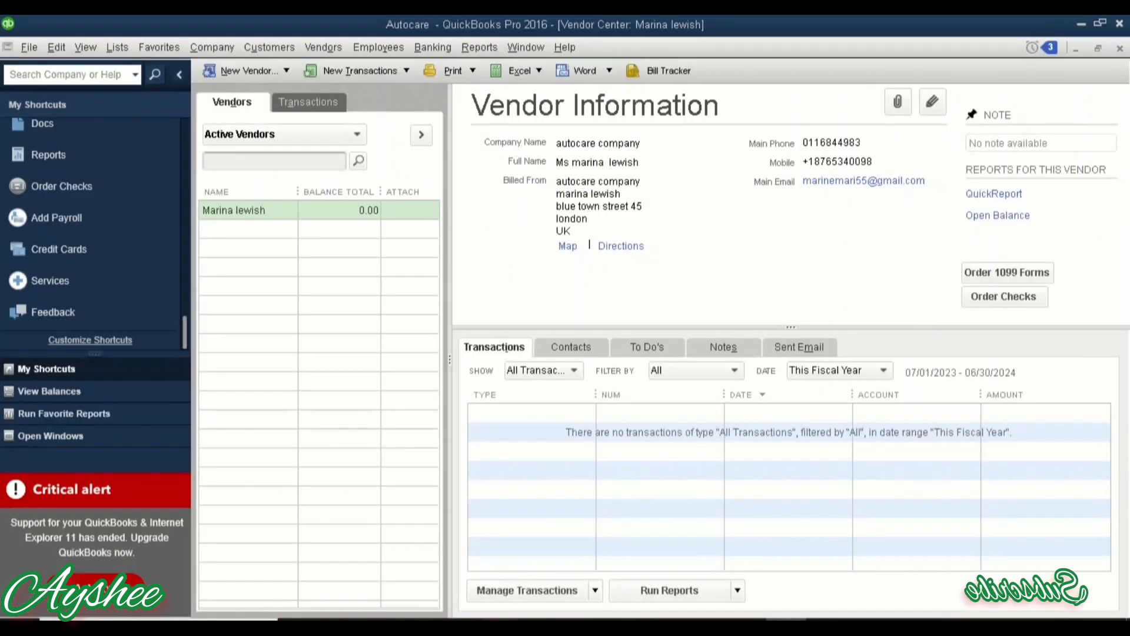
{"action": "left_click", "coordinate": [501, 627]}
{"action": "left_click", "coordinate": [593, 556]}
{"action": "left_click", "coordinate": [783, 441]}
{"action": "key", "text": "Return"}
{"action": "key", "text": "Return"}
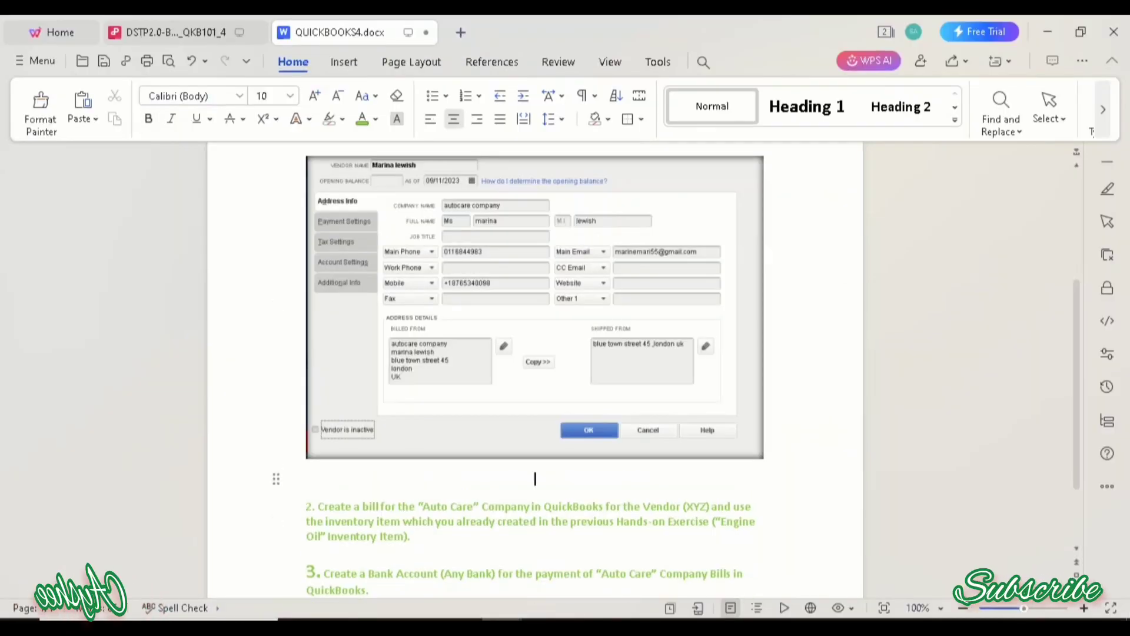
{"action": "key", "text": "ctrl+v"}
Give the Vendor Information screenshot an inner shadow and return to QuickBooks
{"action": "left_click", "coordinate": [549, 106]}
{"action": "mouse_move", "coordinate": [582, 152]}
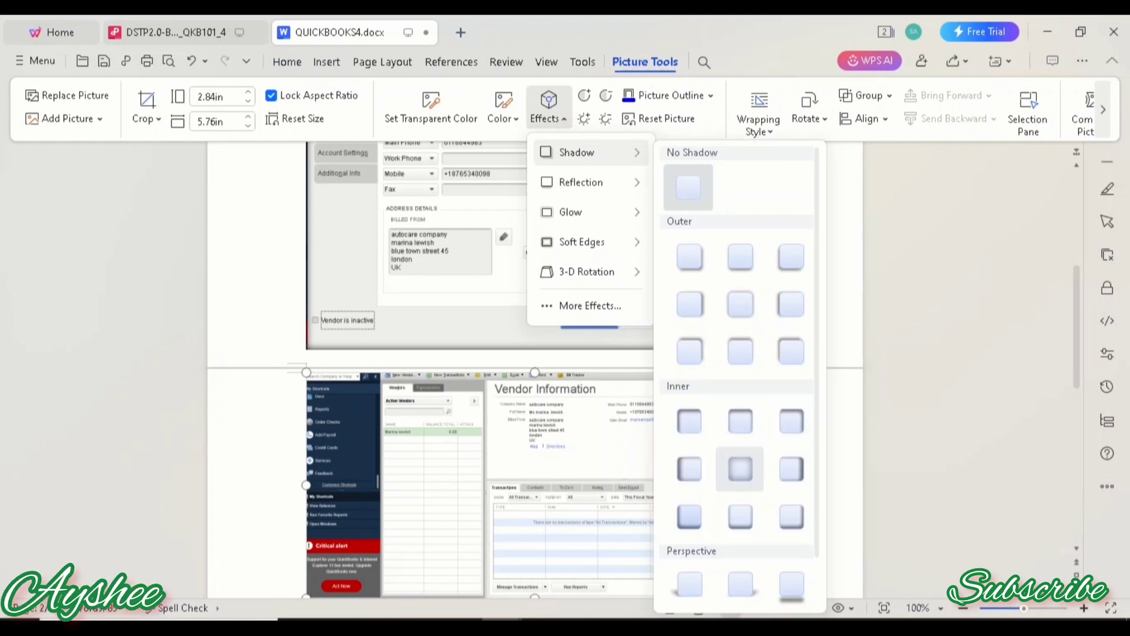
{"action": "left_click", "coordinate": [740, 469]}
{"action": "scroll", "coordinate": [535, 369], "scroll_direction": "down", "scroll_amount": 5}
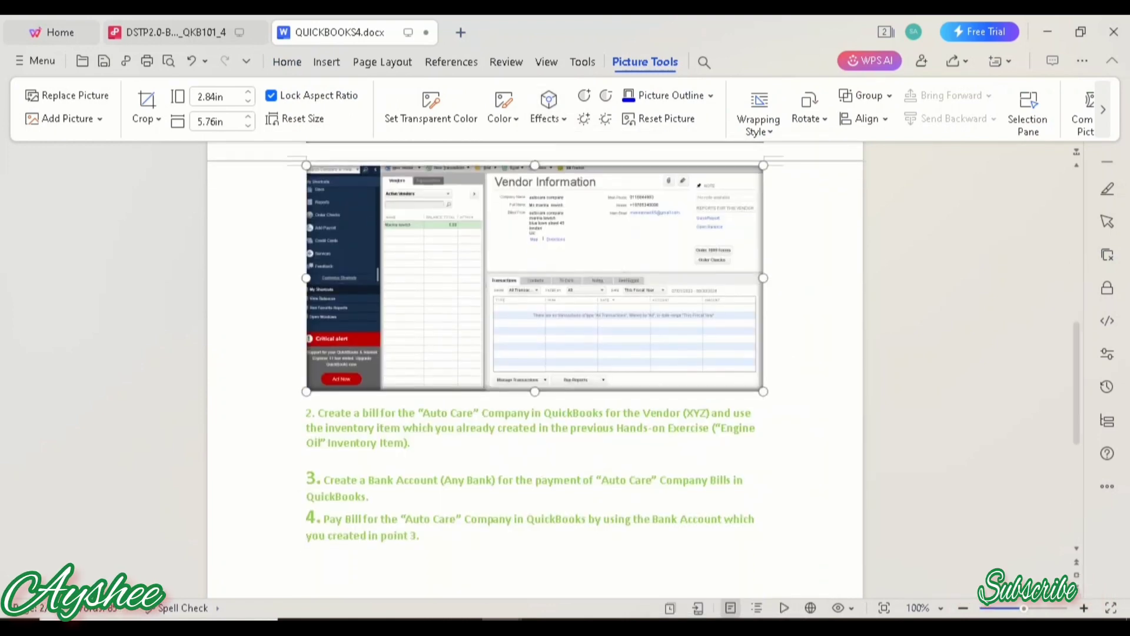
{"action": "key", "text": "alt+Tab"}
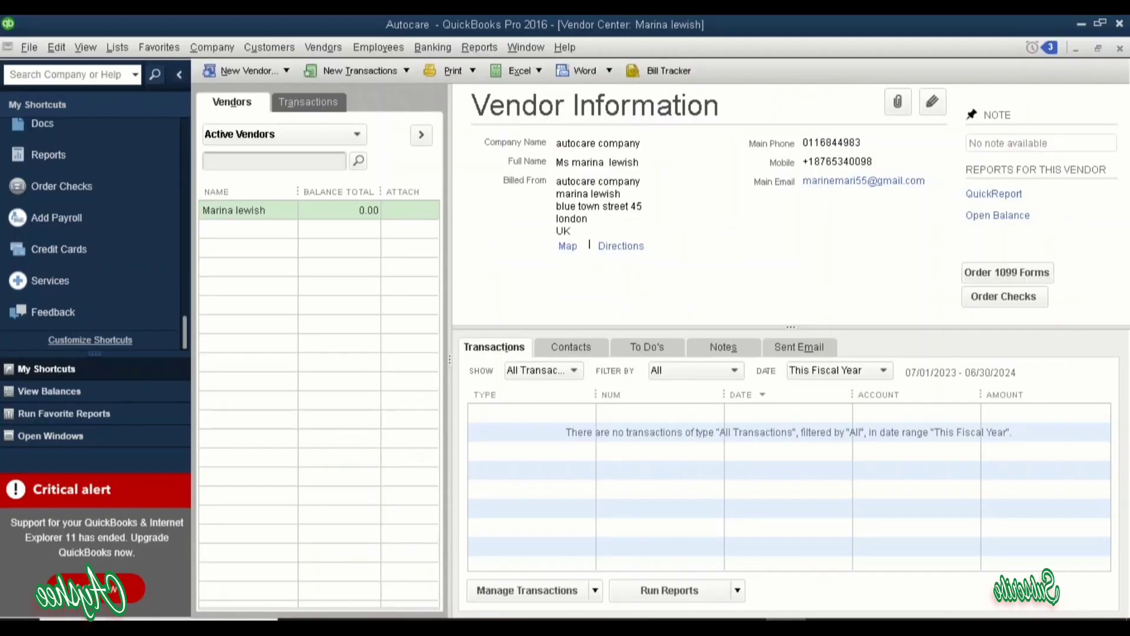
Start a new bill from the Home Page for the new vendor
{"action": "left_click", "coordinate": [1076, 49]}
{"action": "left_click", "coordinate": [780, 72]}
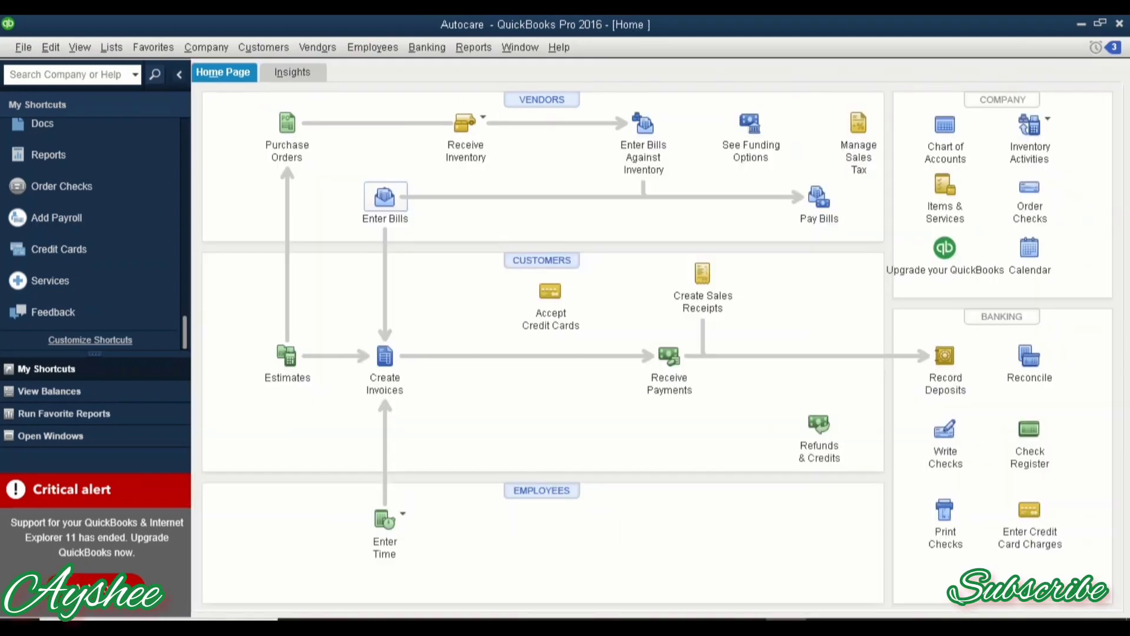
{"action": "left_click", "coordinate": [384, 198]}
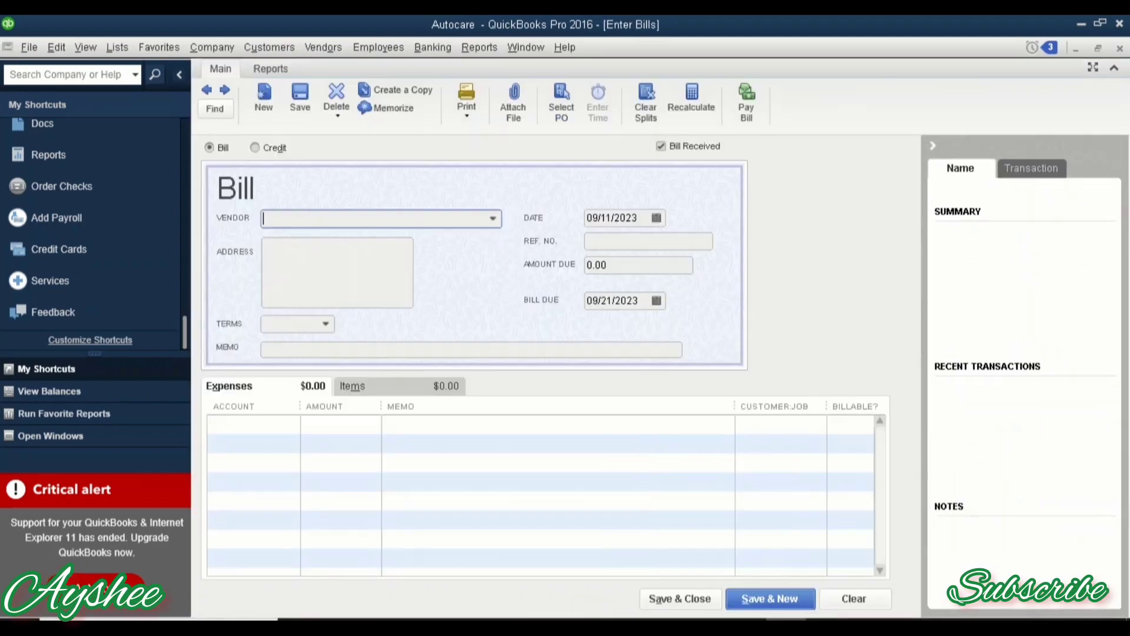
{"action": "left_click", "coordinate": [493, 218]}
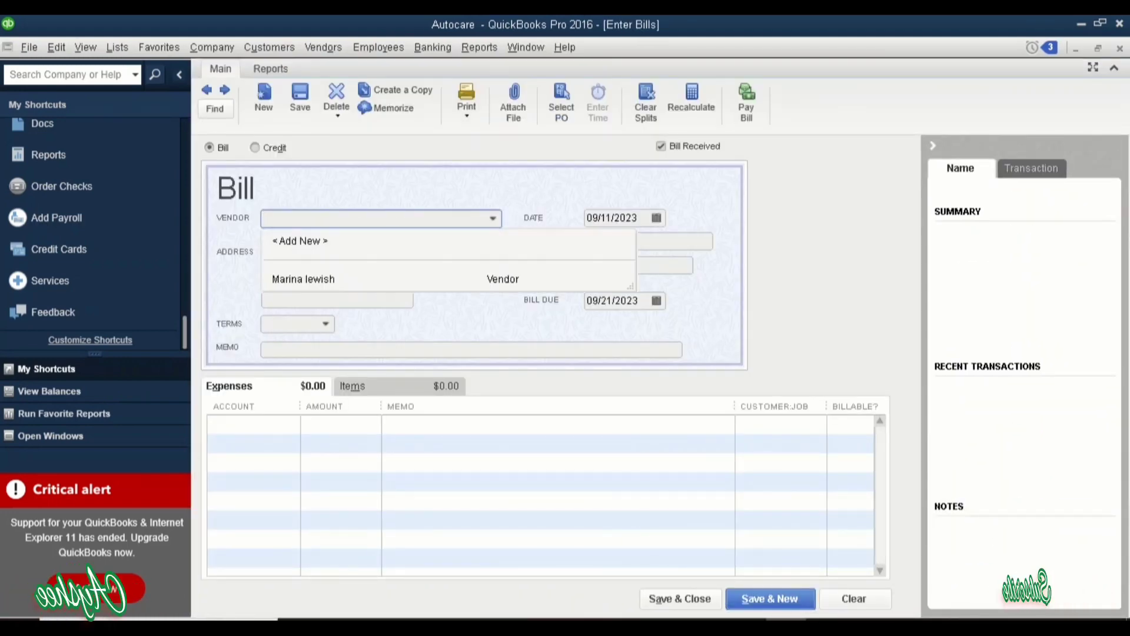
{"action": "left_click", "coordinate": [303, 279]}
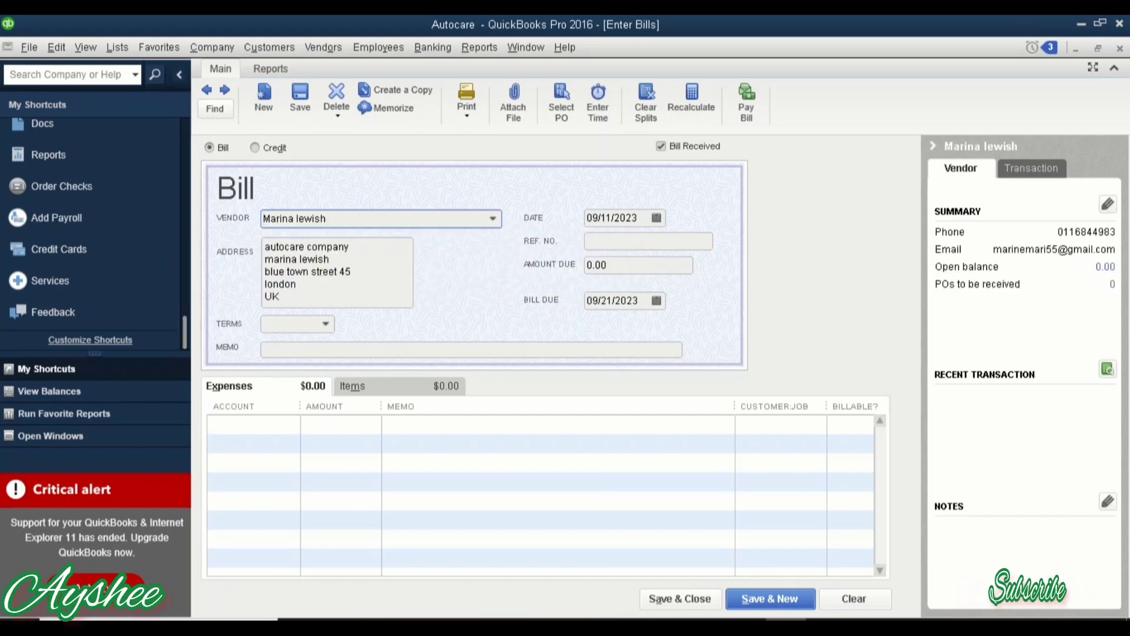
Set the first expense line's account to Inventory Asset
{"action": "left_click", "coordinate": [259, 424]}
{"action": "left_click", "coordinate": [291, 423]}
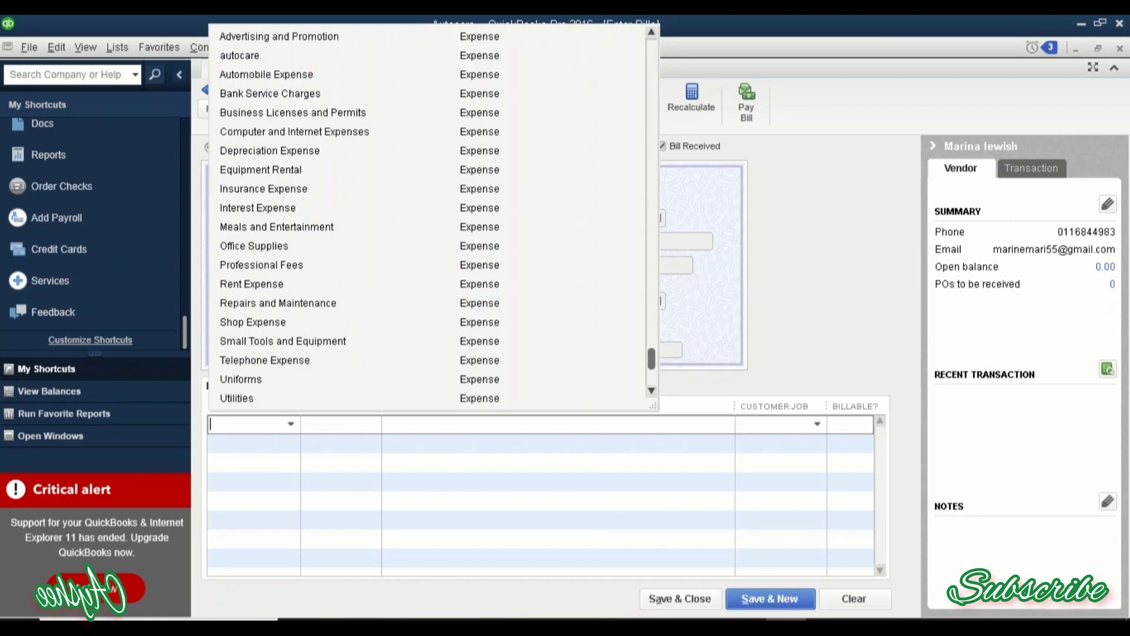
{"action": "type", "text": "e"}
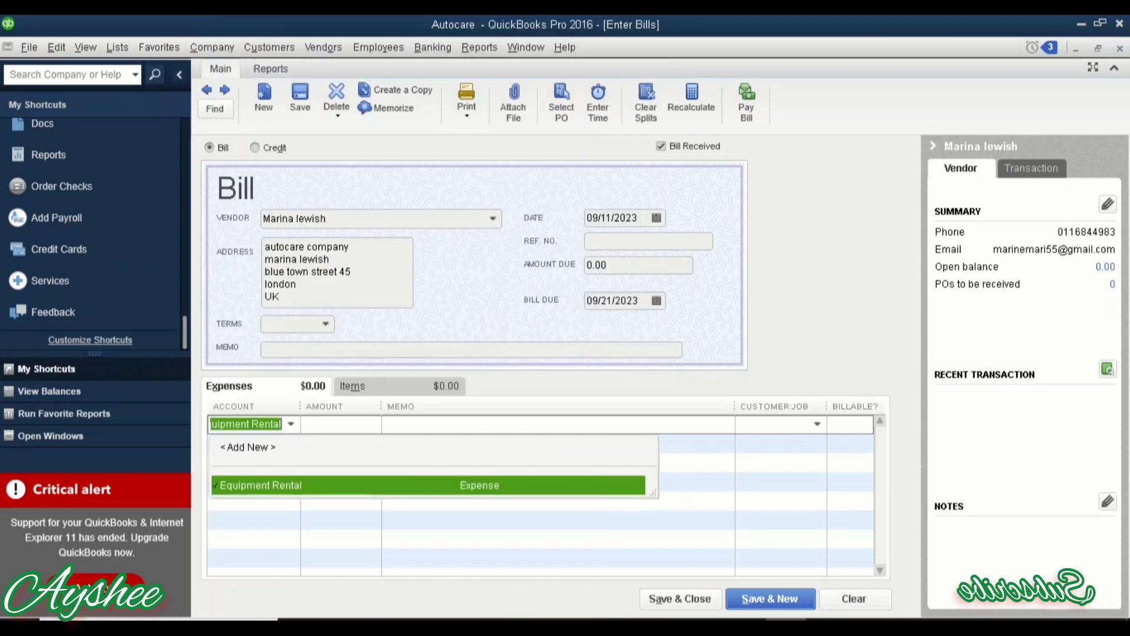
{"action": "left_click", "coordinate": [291, 424]}
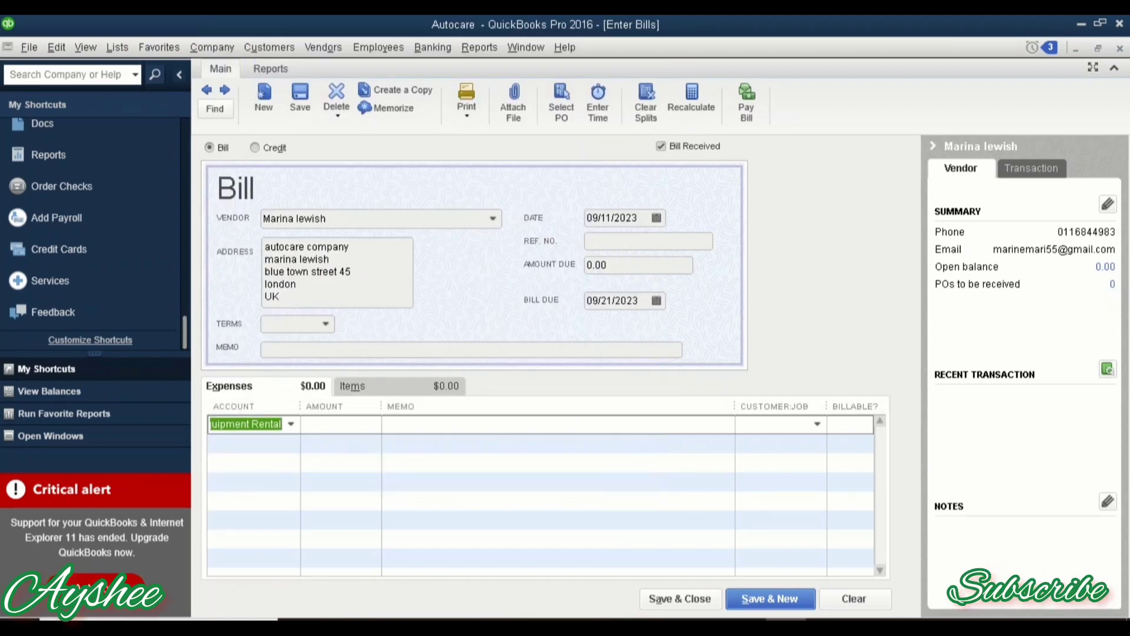
{"action": "left_click", "coordinate": [291, 424]}
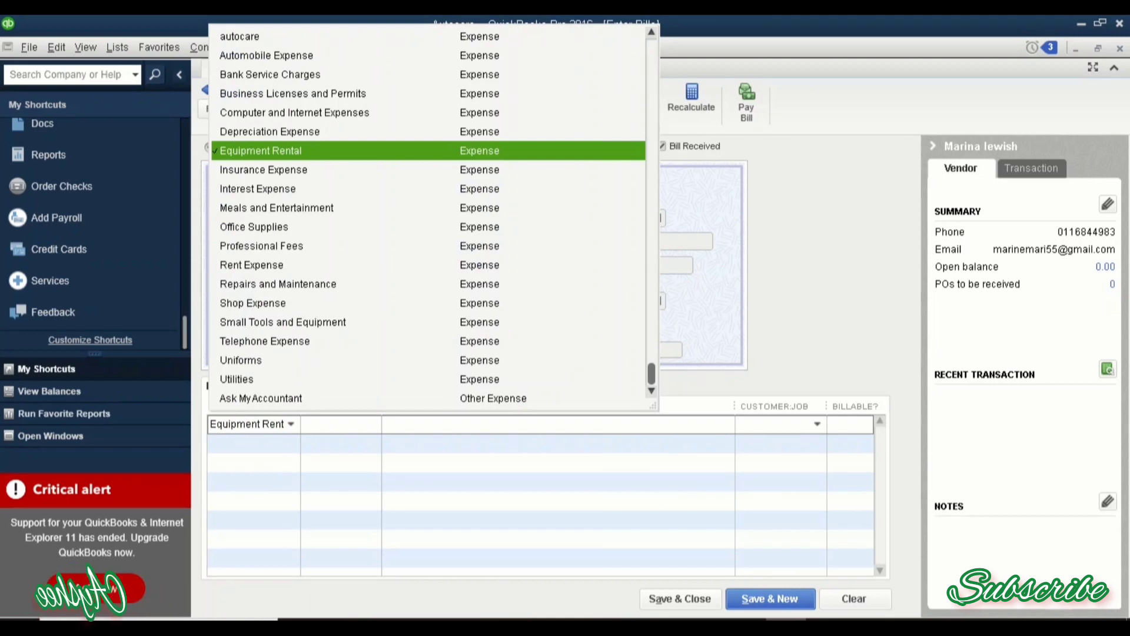
{"action": "scroll", "coordinate": [428, 217], "scroll_direction": "up", "scroll_amount": 5}
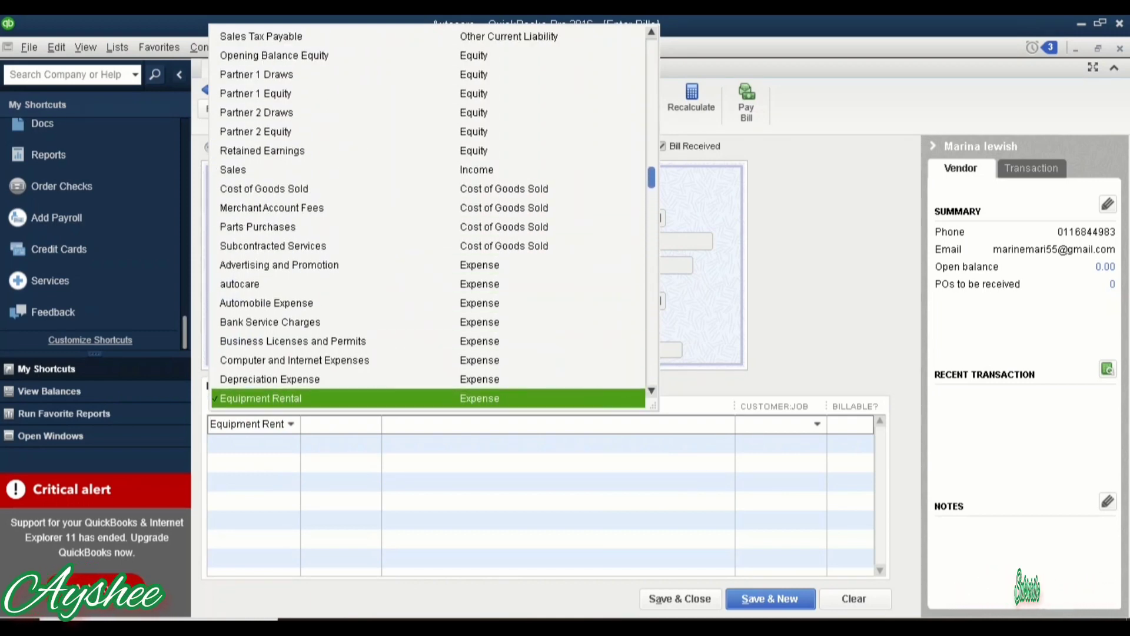
{"action": "scroll", "coordinate": [428, 217], "scroll_direction": "up", "scroll_amount": 3}
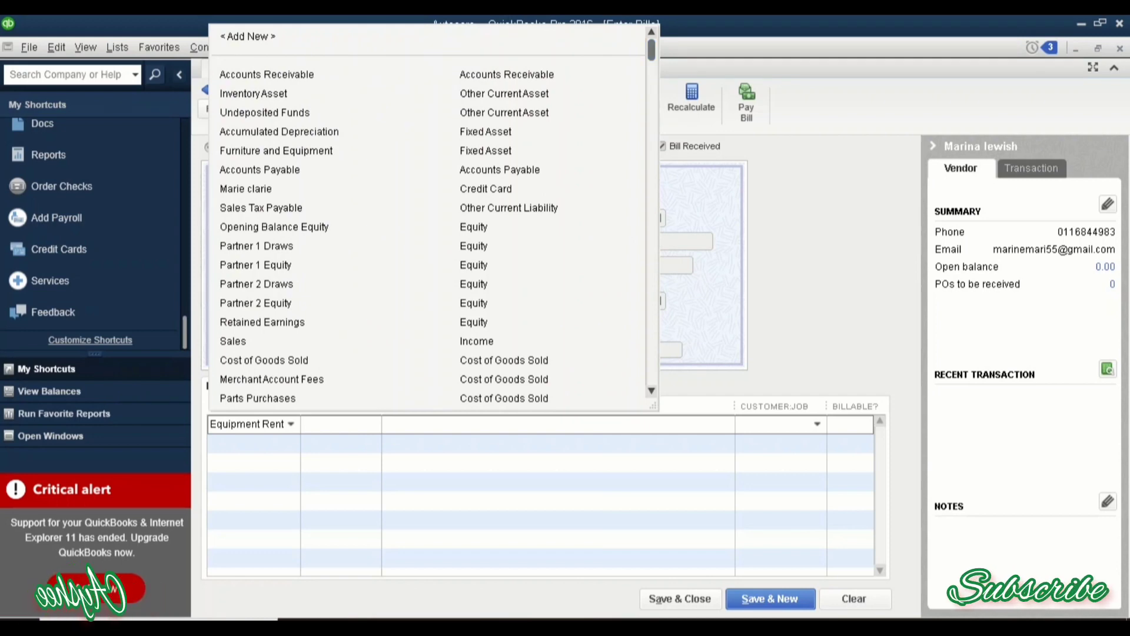
{"action": "left_click", "coordinate": [254, 93]}
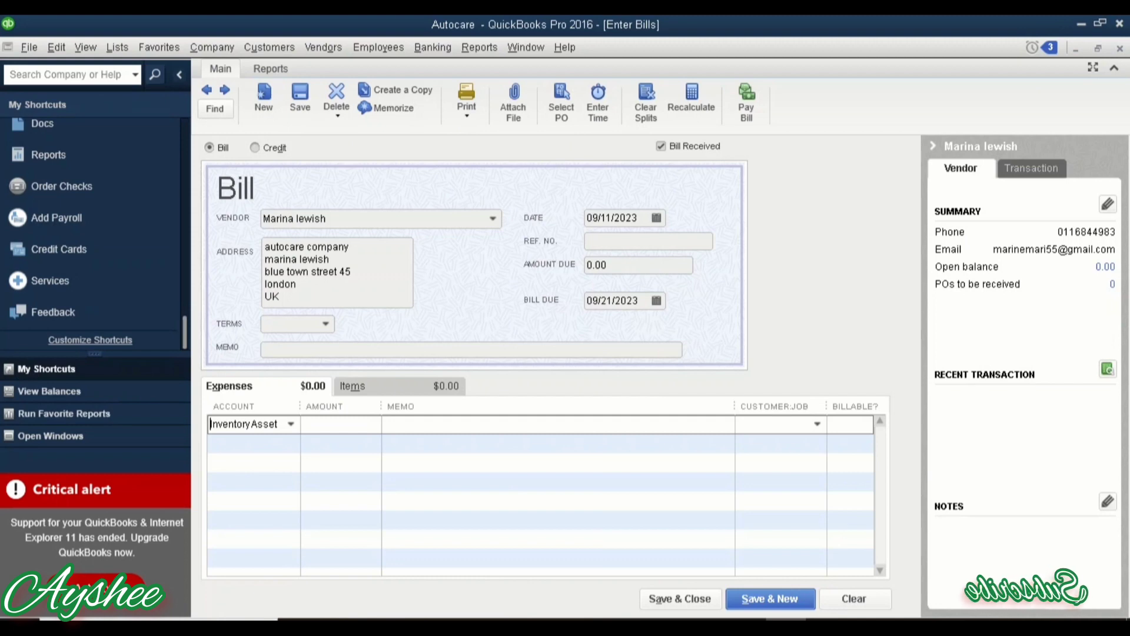
{"action": "left_click", "coordinate": [326, 324]}
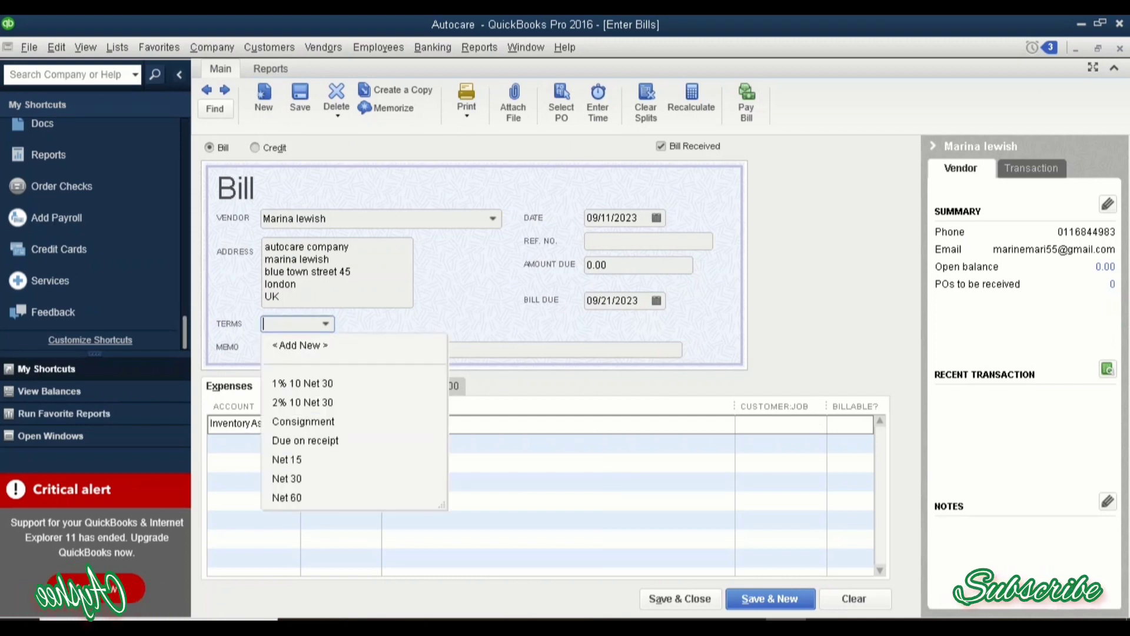
Set Net 30 terms, keep Bill Received, and open the bill's Transaction History with Ctrl+H
{"action": "left_click", "coordinate": [287, 478]}
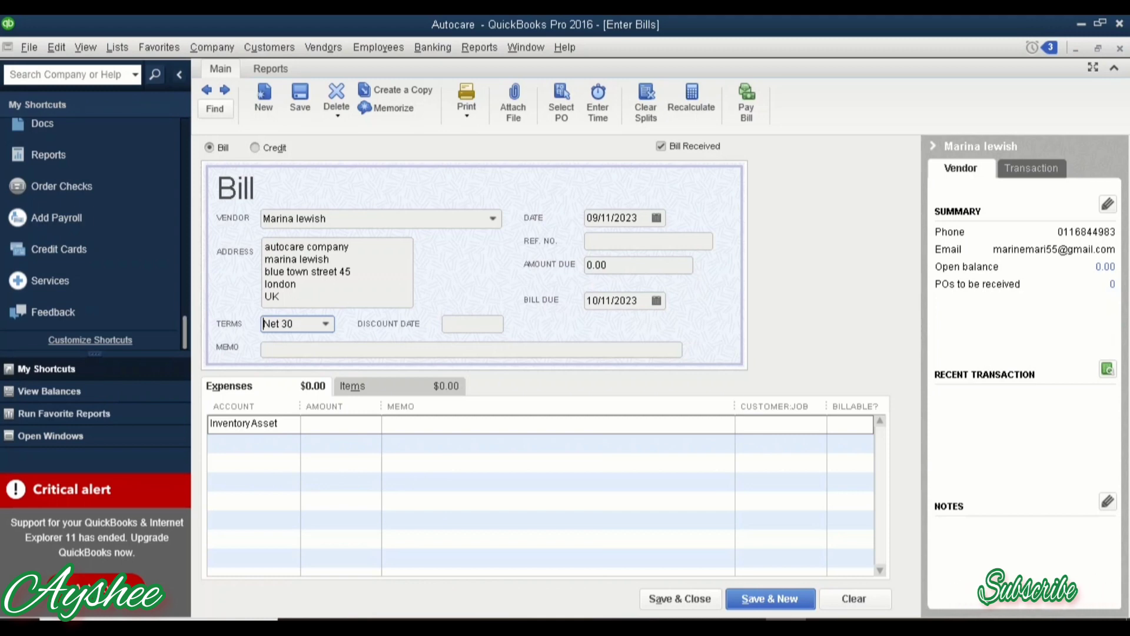
{"action": "double_click", "coordinate": [243, 424]}
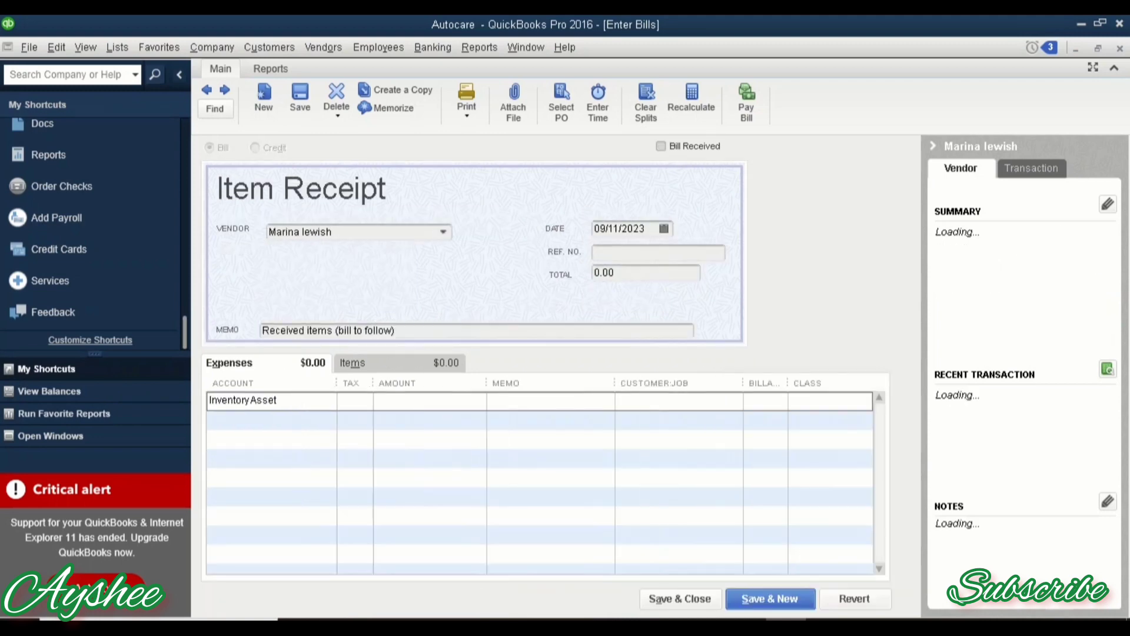
{"action": "left_click", "coordinate": [661, 146]}
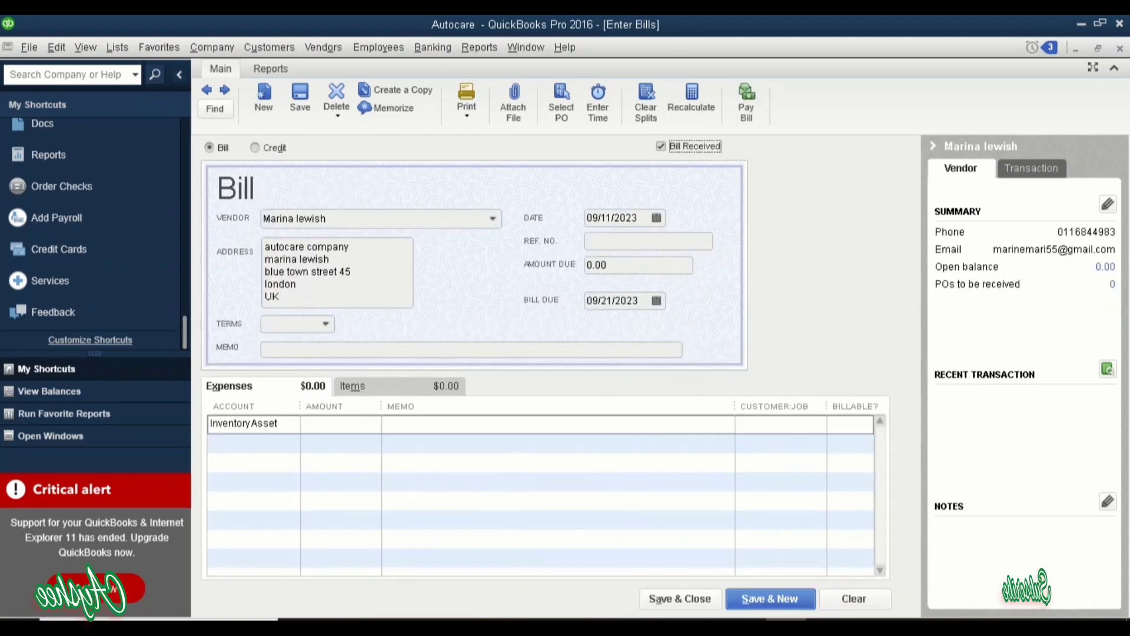
{"action": "left_click", "coordinate": [1031, 168]}
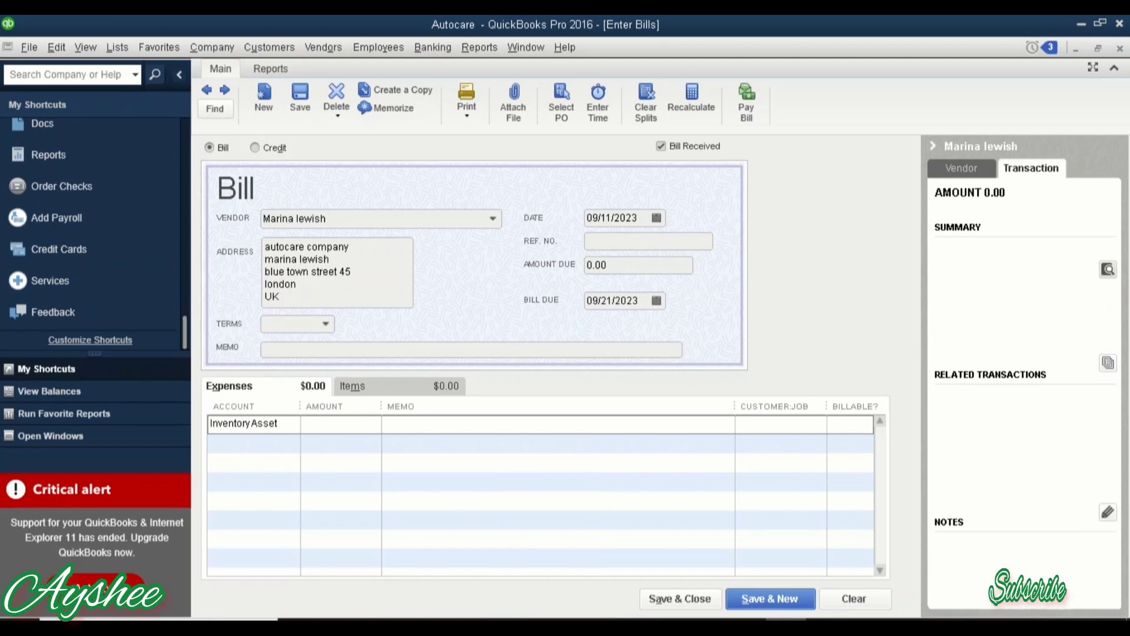
{"action": "key", "text": "ctrl+h"}
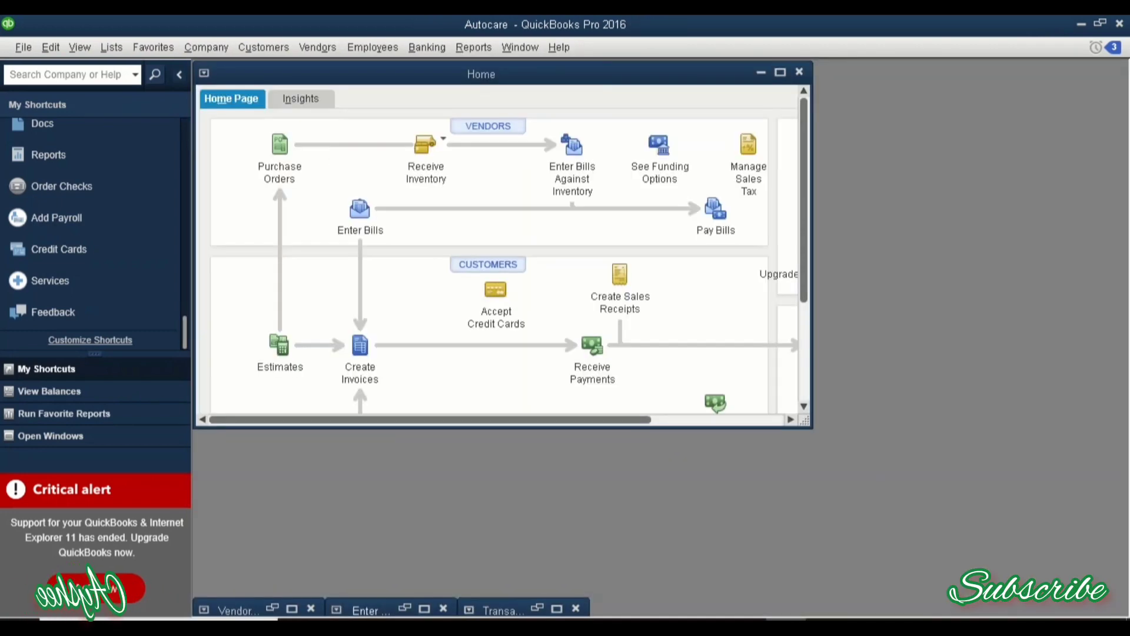
Restore the Enter Bills window to full size
{"action": "left_click", "coordinate": [370, 610]}
{"action": "left_click", "coordinate": [502, 610]}
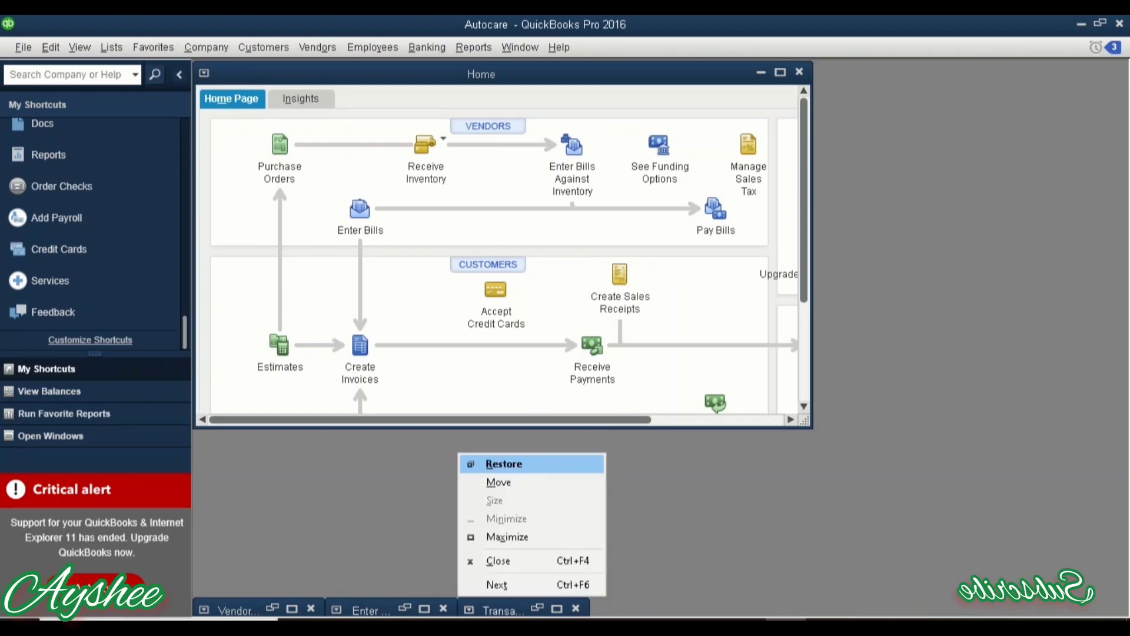
{"action": "left_click", "coordinate": [557, 609]}
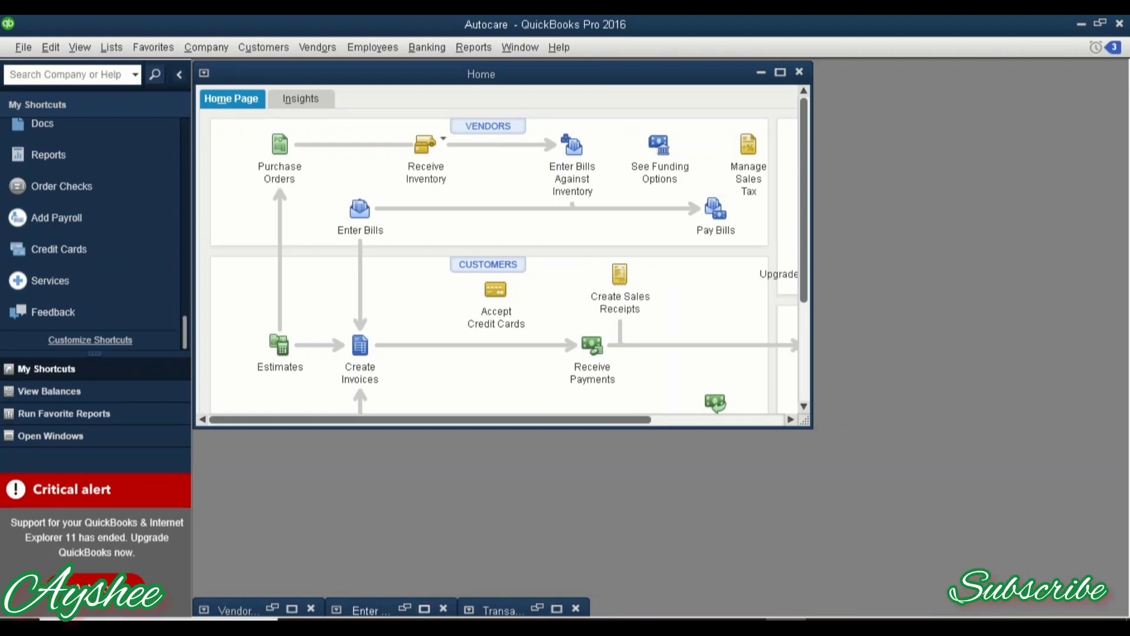
{"action": "left_click", "coordinate": [424, 609]}
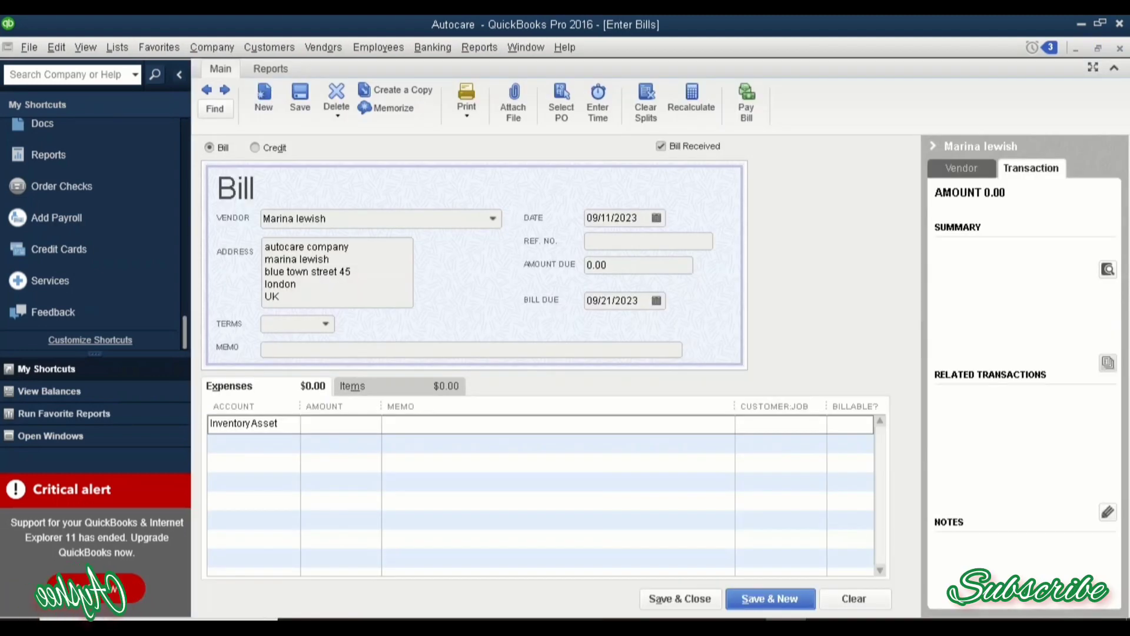
Add an engine oil item line with a $200.00 cost to the bill
{"action": "left_click", "coordinate": [376, 386]}
{"action": "left_click", "coordinate": [321, 423]}
{"action": "left_click", "coordinate": [243, 523]}
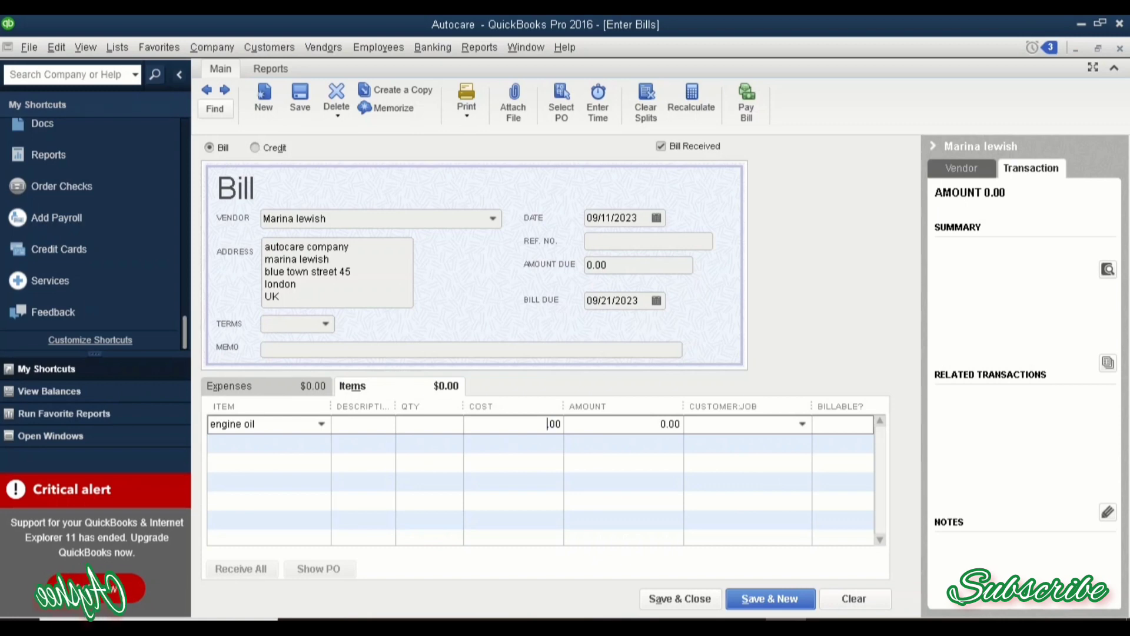
{"action": "type", "text": "200"}
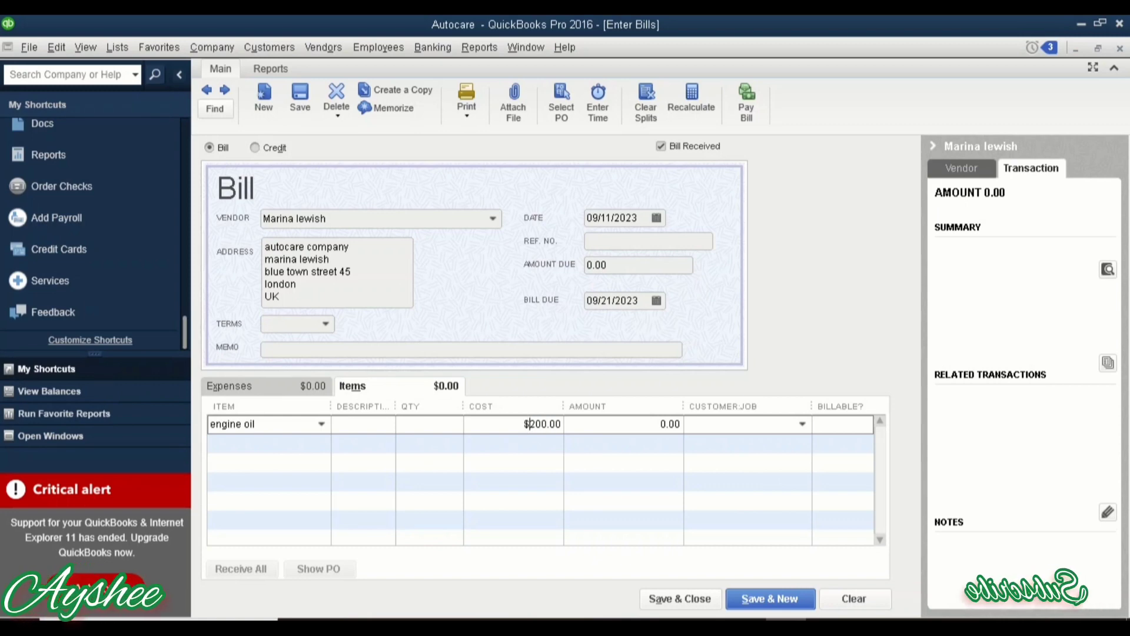
{"action": "key", "text": "Tab"}
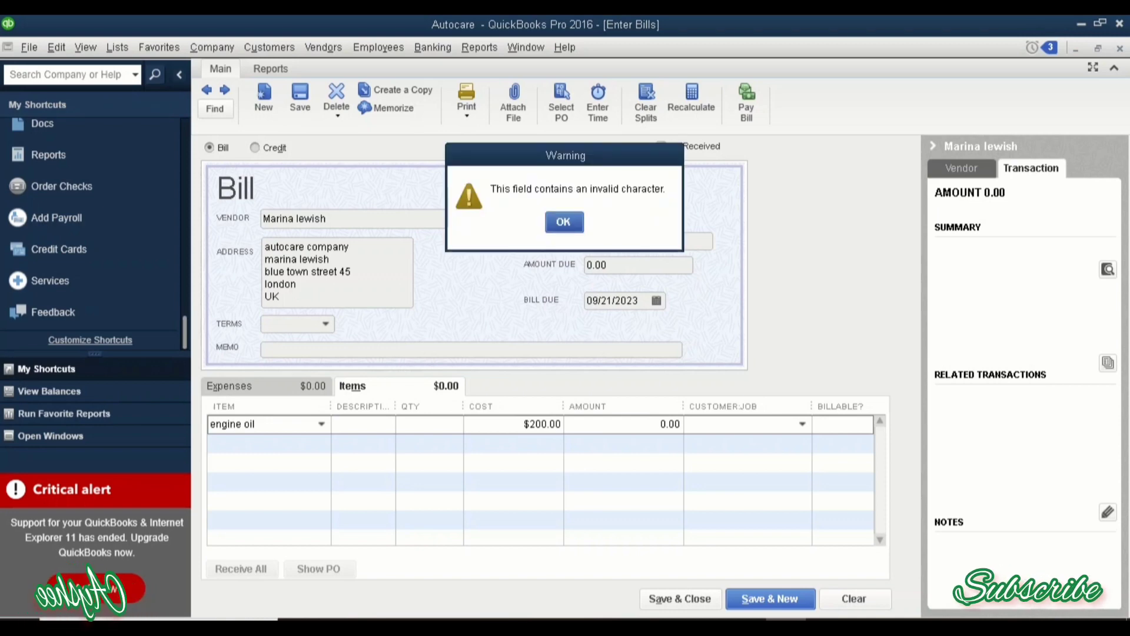
{"action": "key", "text": "Return"}
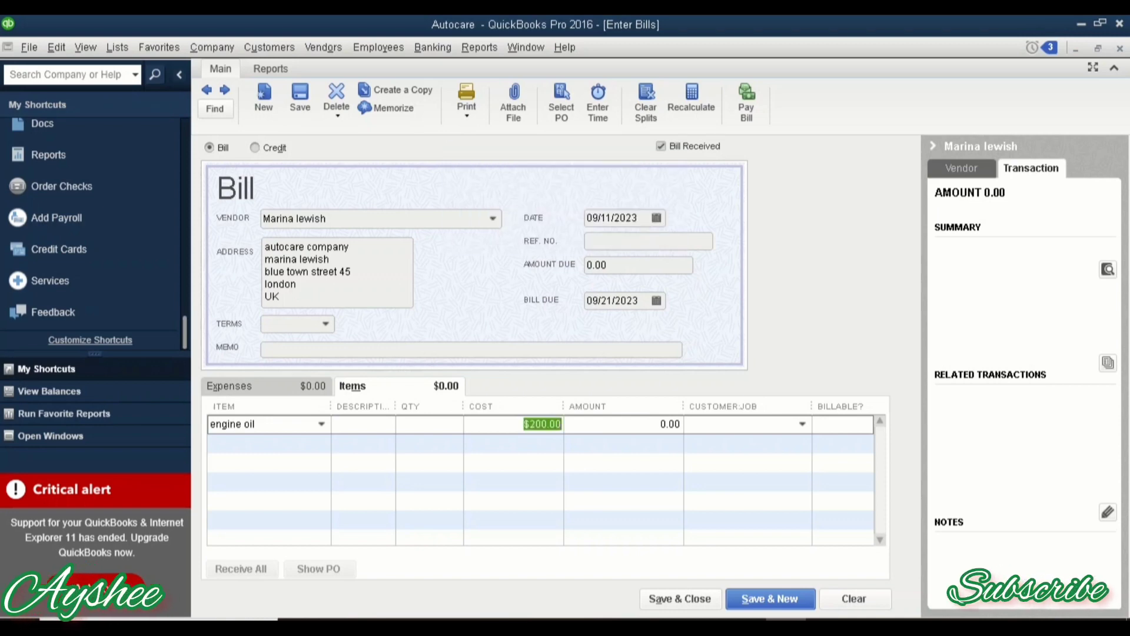
Capture the bill form and paste it below item 2 in the Writer document
{"action": "left_click", "coordinate": [746, 625]}
{"action": "left_click", "coordinate": [483, 146]}
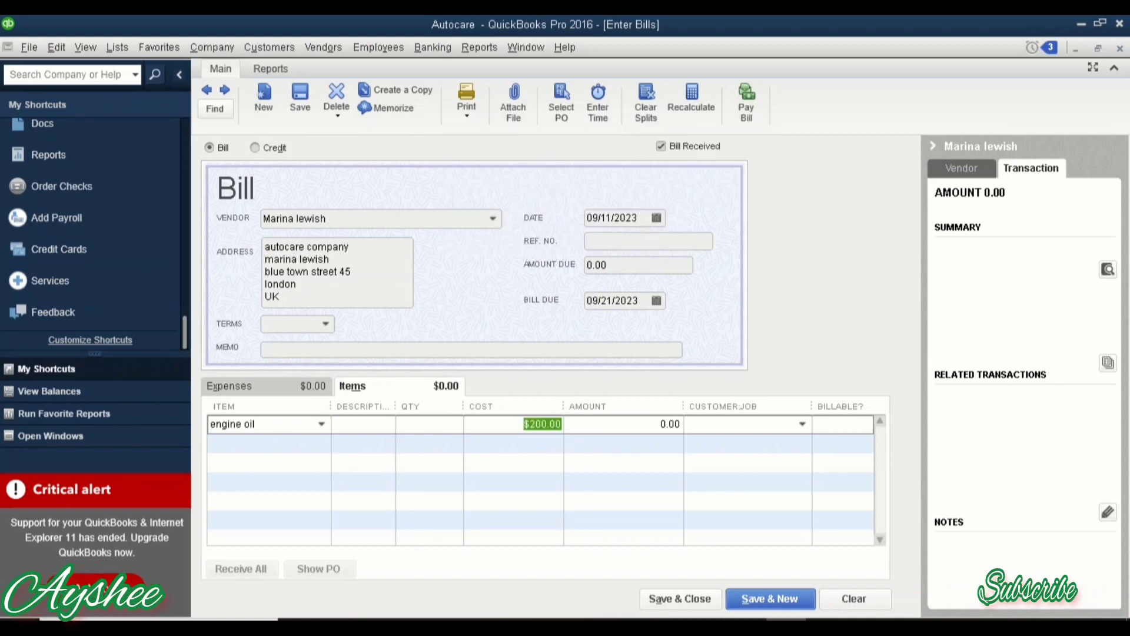
{"action": "left_click_drag", "start_coordinate": [121, 58], "coordinate": [1049, 618]}
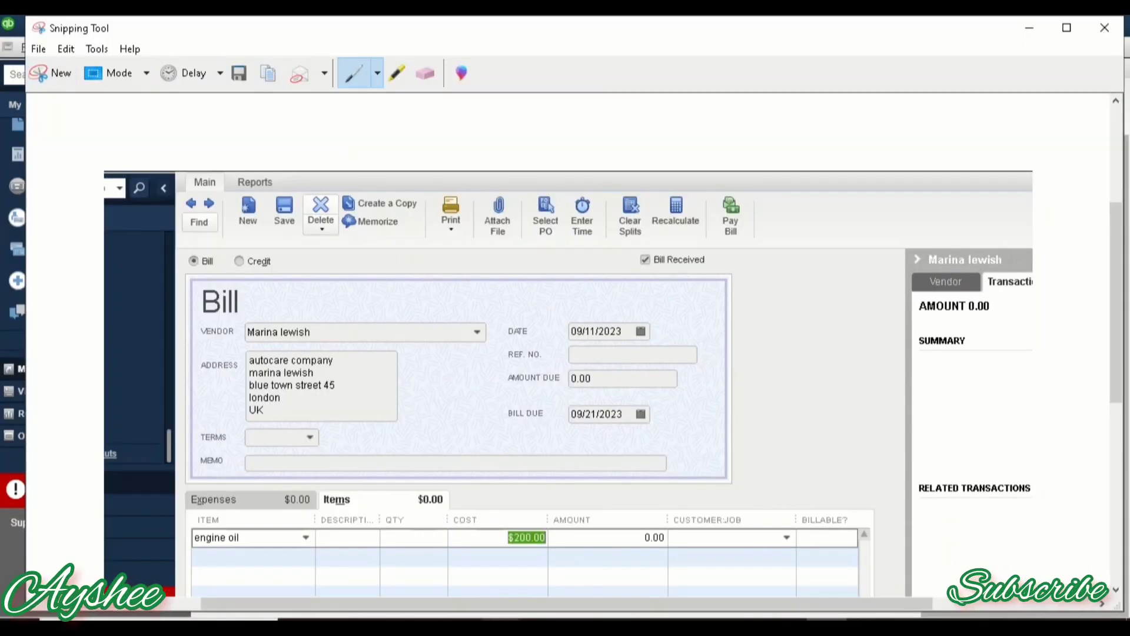
{"action": "left_click", "coordinate": [502, 625]}
{"action": "left_click", "coordinate": [591, 565]}
{"action": "left_click", "coordinate": [278, 457]}
{"action": "key", "text": "Return"}
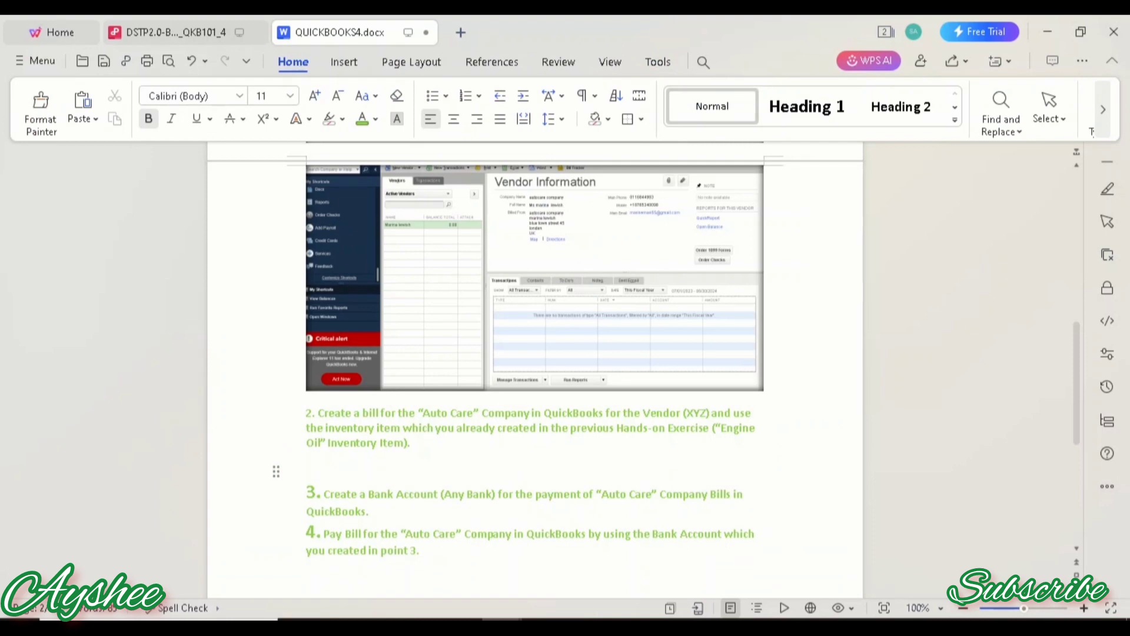
{"action": "key", "text": "ctrl+v"}
Give the bill screenshot an inner shadow, then try to save and close the bill
{"action": "left_click", "coordinate": [548, 108]}
{"action": "mouse_move", "coordinate": [578, 152]}
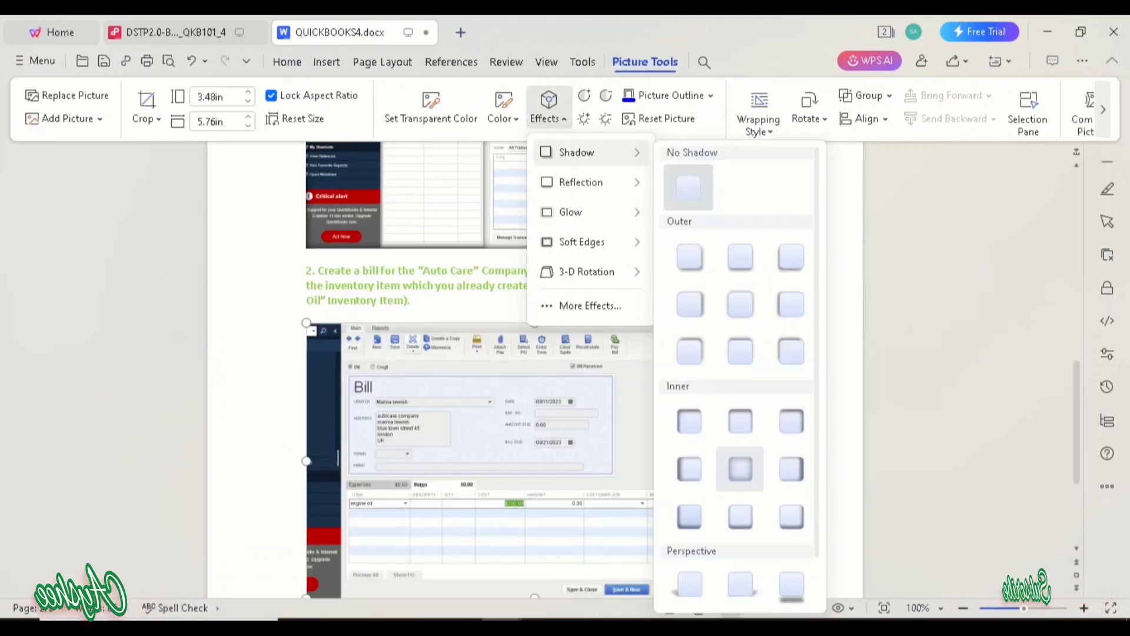
{"action": "left_click", "coordinate": [735, 469]}
{"action": "left_click", "coordinate": [787, 625]}
{"action": "left_click", "coordinate": [680, 599]}
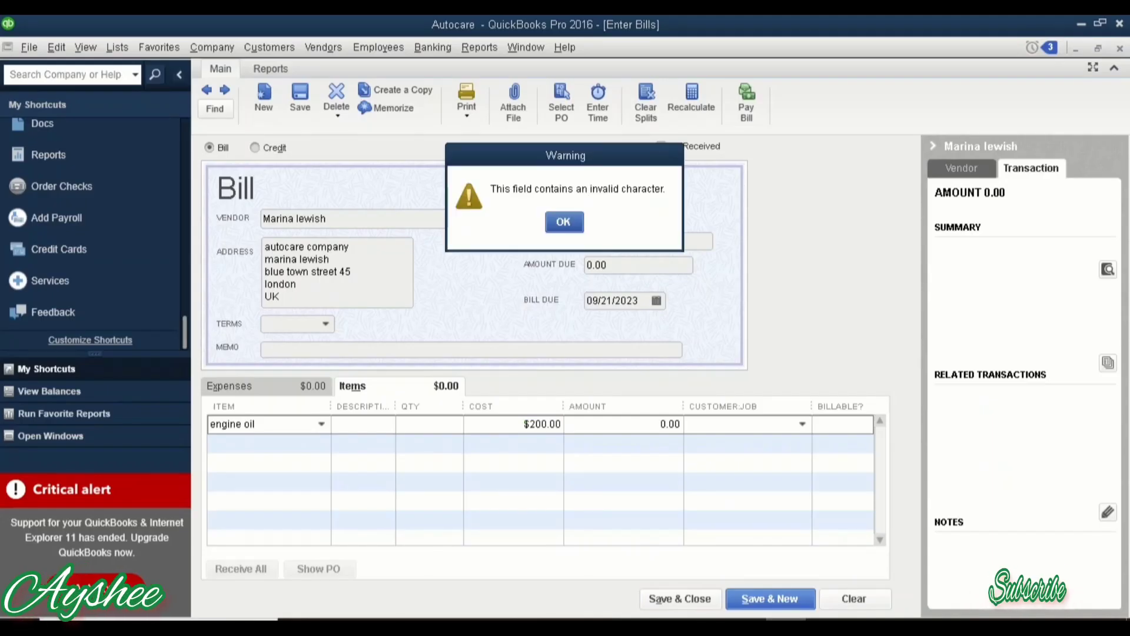
Clear the engine oil cost, save the bill with the updated item cost, and refresh Transaction History
{"action": "key", "text": "Return"}
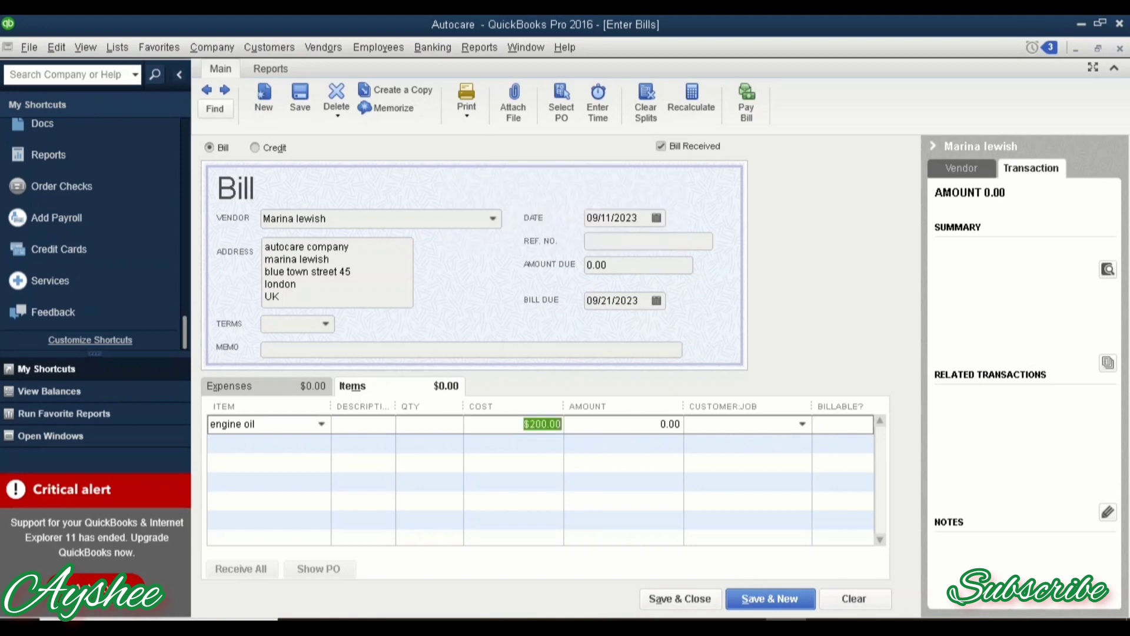
{"action": "key", "text": "BackSpace"}
{"action": "left_click", "coordinate": [680, 599]}
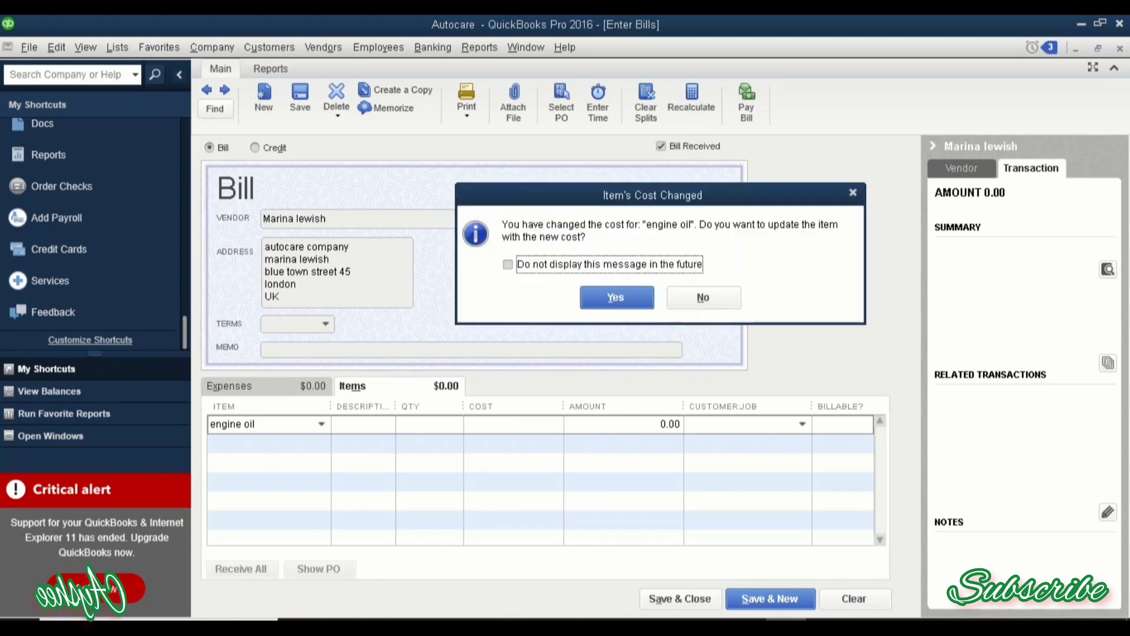
{"action": "left_click", "coordinate": [508, 263]}
{"action": "left_click", "coordinate": [616, 297]}
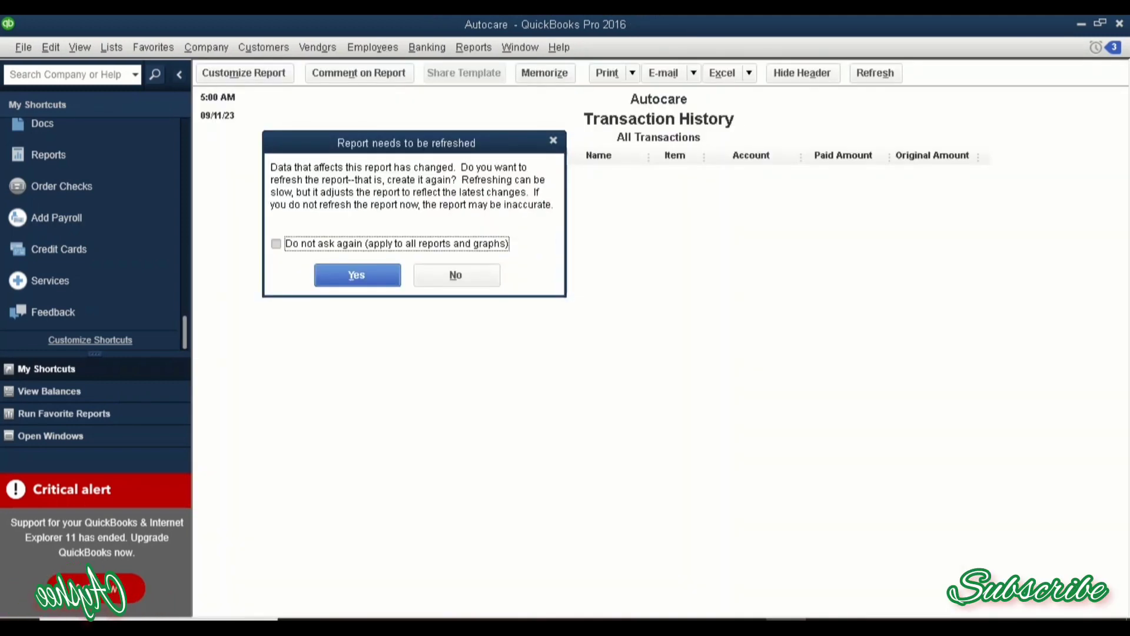
{"action": "left_click", "coordinate": [277, 244]}
{"action": "left_click", "coordinate": [358, 275]}
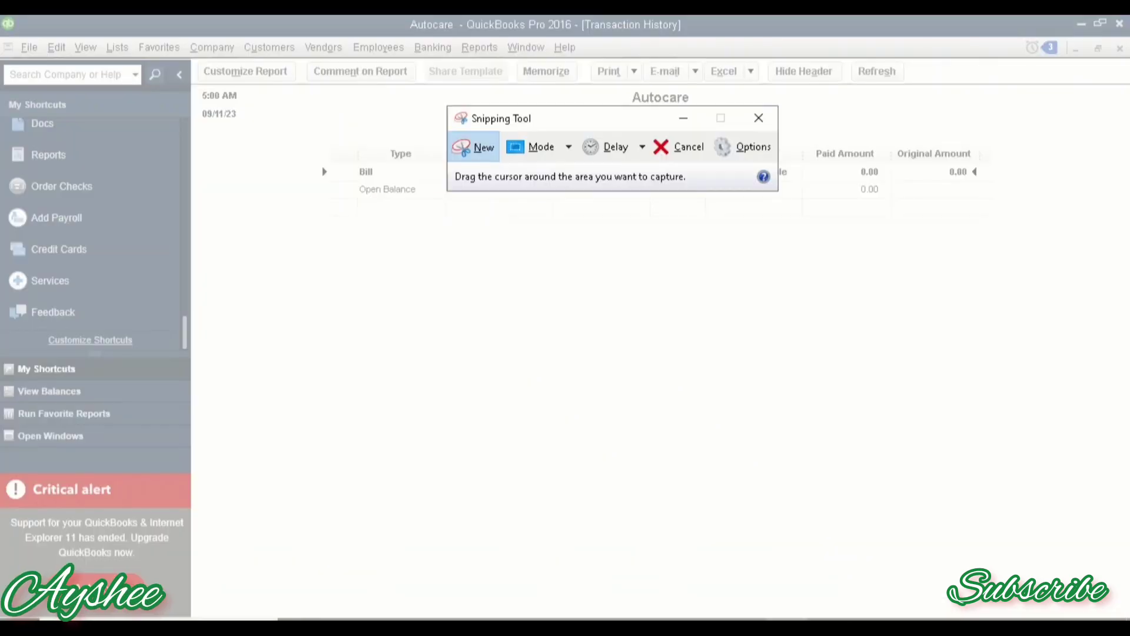
Capture the Transaction History report and paste it on a new line below the bill picture
{"action": "left_click_drag", "start_coordinate": [198, 62], "coordinate": [1092, 248]}
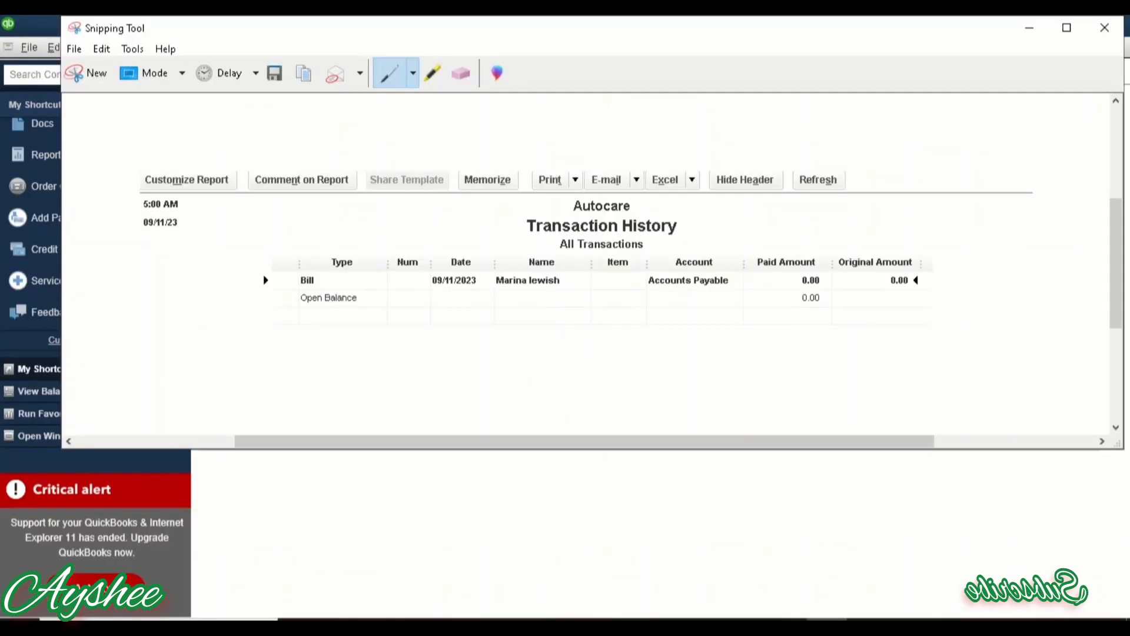
{"action": "left_click", "coordinate": [502, 624]}
{"action": "left_click", "coordinate": [592, 568]}
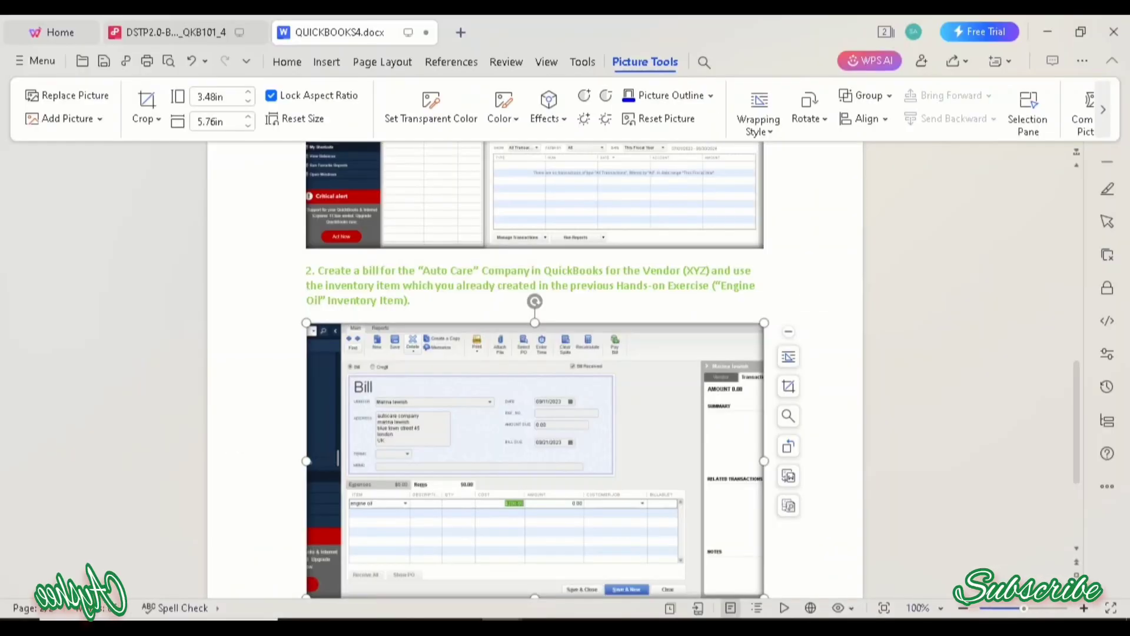
{"action": "left_click", "coordinate": [792, 541]}
{"action": "scroll", "coordinate": [530, 353], "scroll_direction": "down", "scroll_amount": 3}
{"action": "key", "text": "Return"}
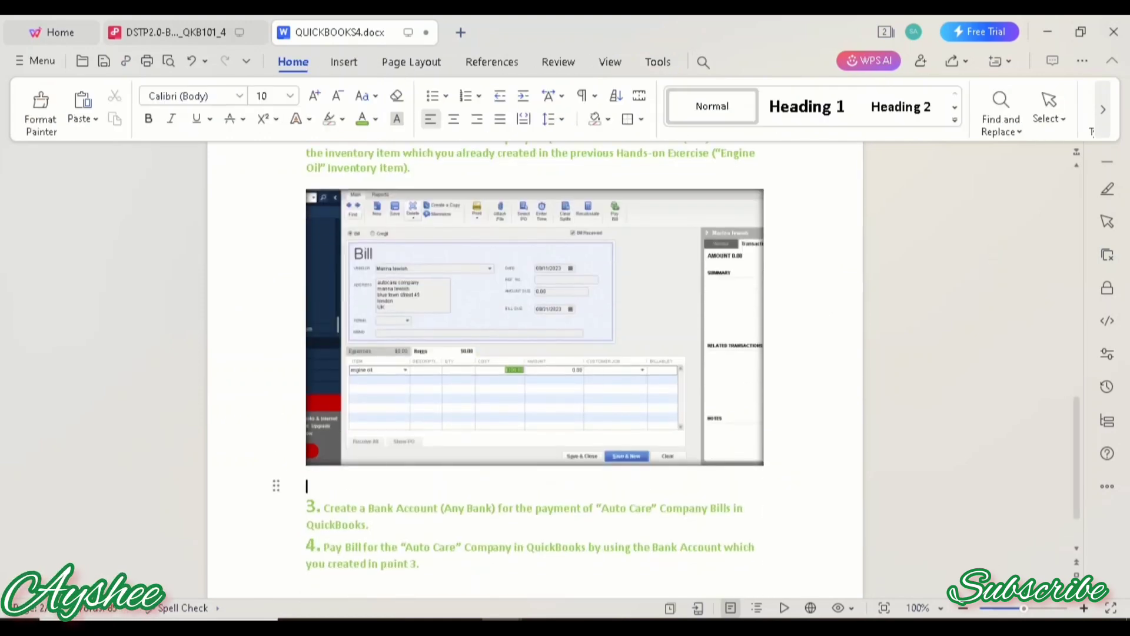
{"action": "key", "text": "ctrl+v"}
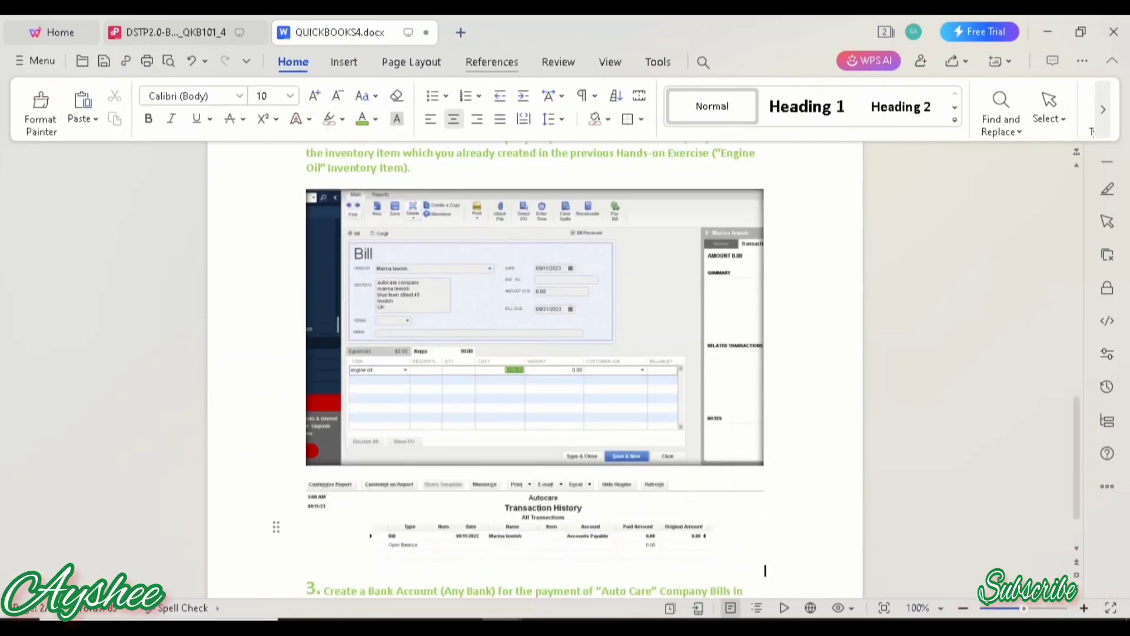
Give the Transaction History screenshot an inner shadow
{"action": "left_click", "coordinate": [542, 527]}
{"action": "left_click", "coordinate": [549, 109]}
{"action": "mouse_move", "coordinate": [580, 153]}
{"action": "left_click", "coordinate": [740, 469]}
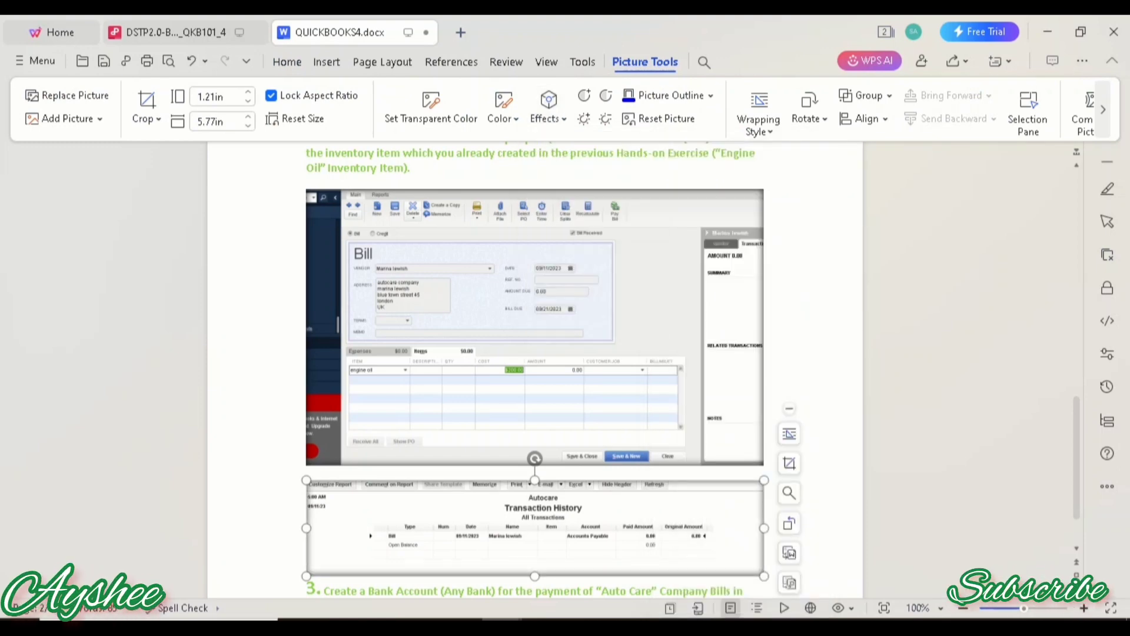
Start a new blank line after point 3's heading
{"action": "scroll", "coordinate": [535, 353], "scroll_direction": "down", "scroll_amount": 2}
{"action": "left_click", "coordinate": [369, 537]}
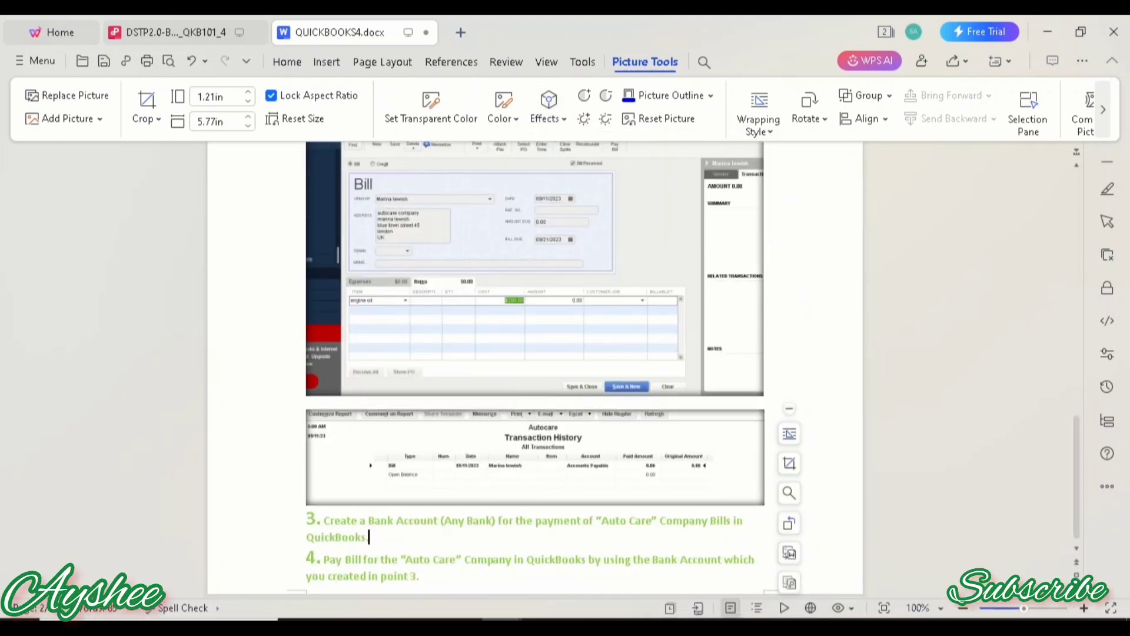
{"action": "key", "text": "Return"}
{"action": "key", "text": "Return"}
{"action": "left_click", "coordinate": [787, 627]}
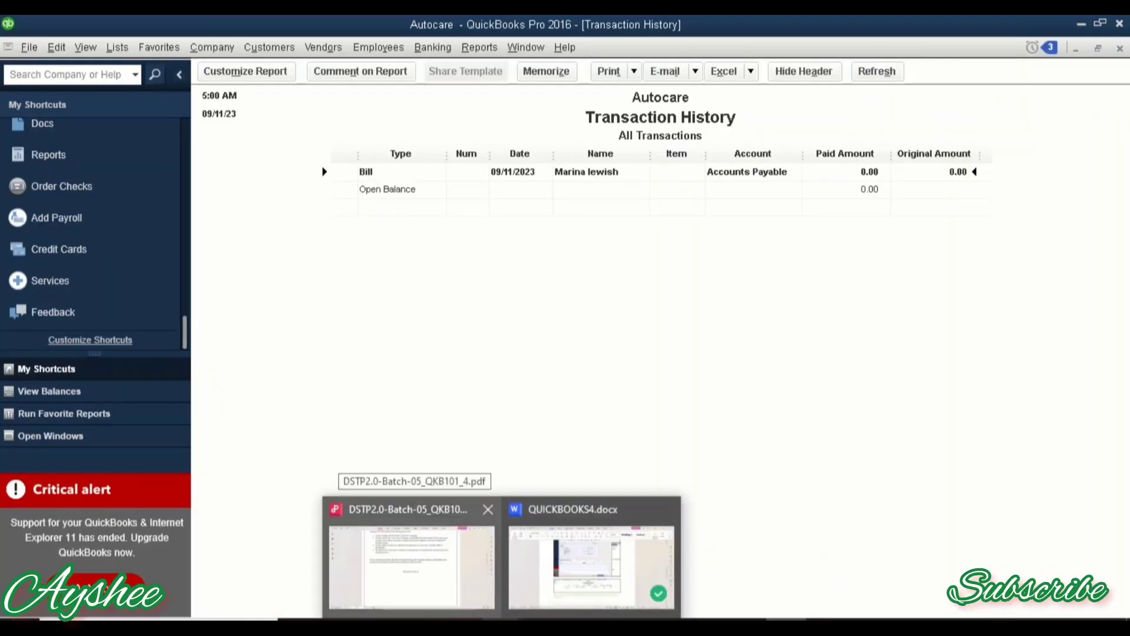
Minimize the Transaction History report and maximize the Home page
{"action": "left_click", "coordinate": [409, 541]}
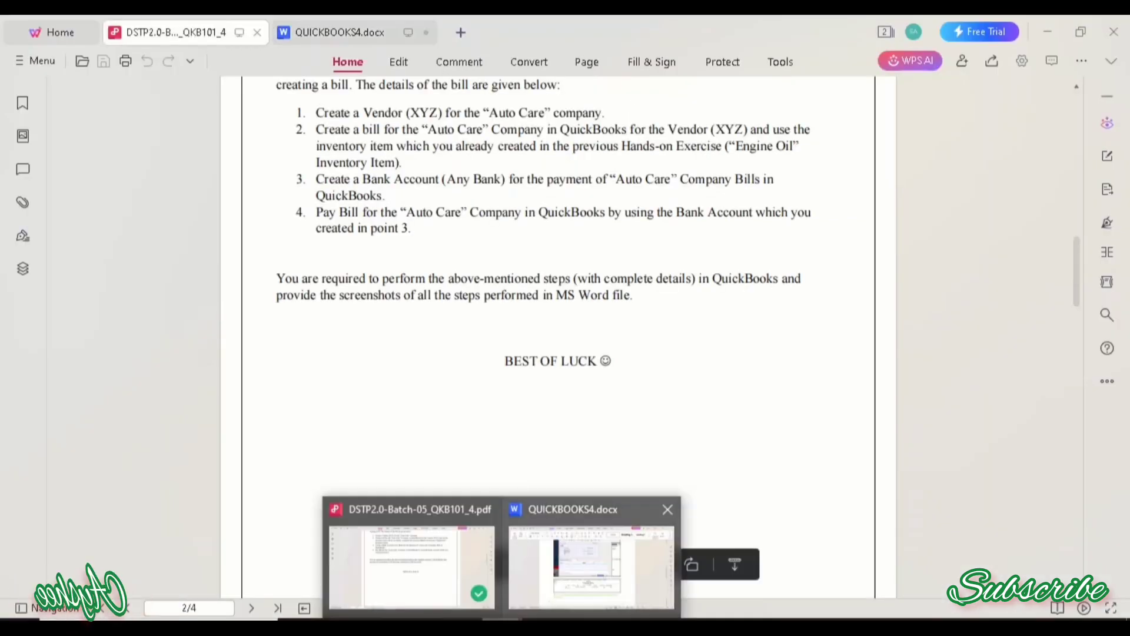
{"action": "left_click", "coordinate": [785, 628]}
{"action": "left_click", "coordinate": [1076, 49]}
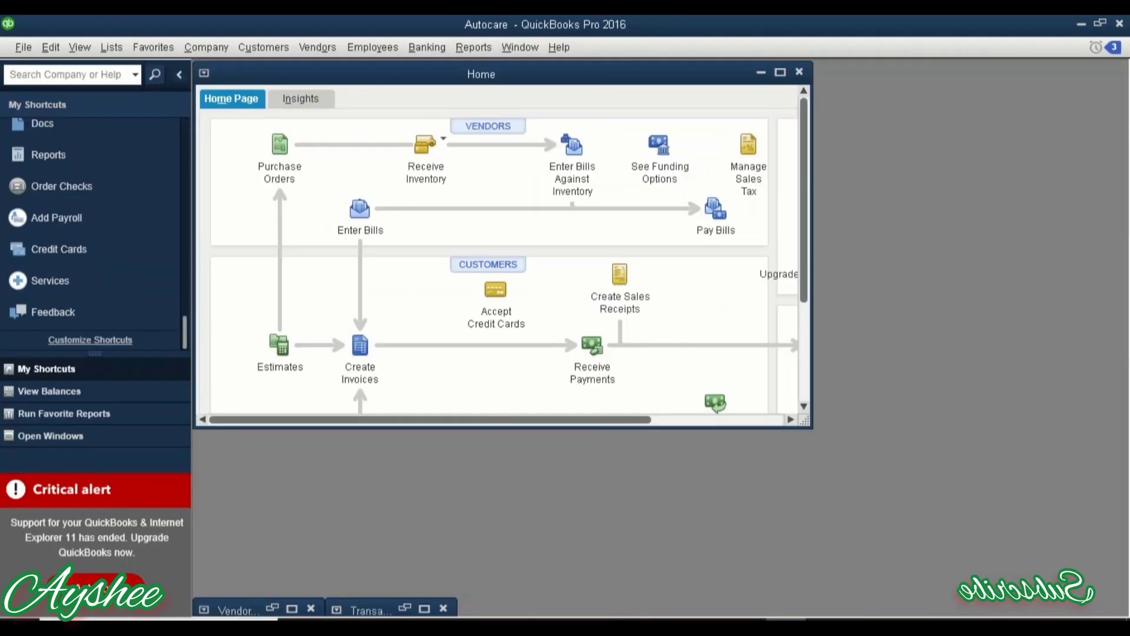
{"action": "left_click", "coordinate": [780, 72]}
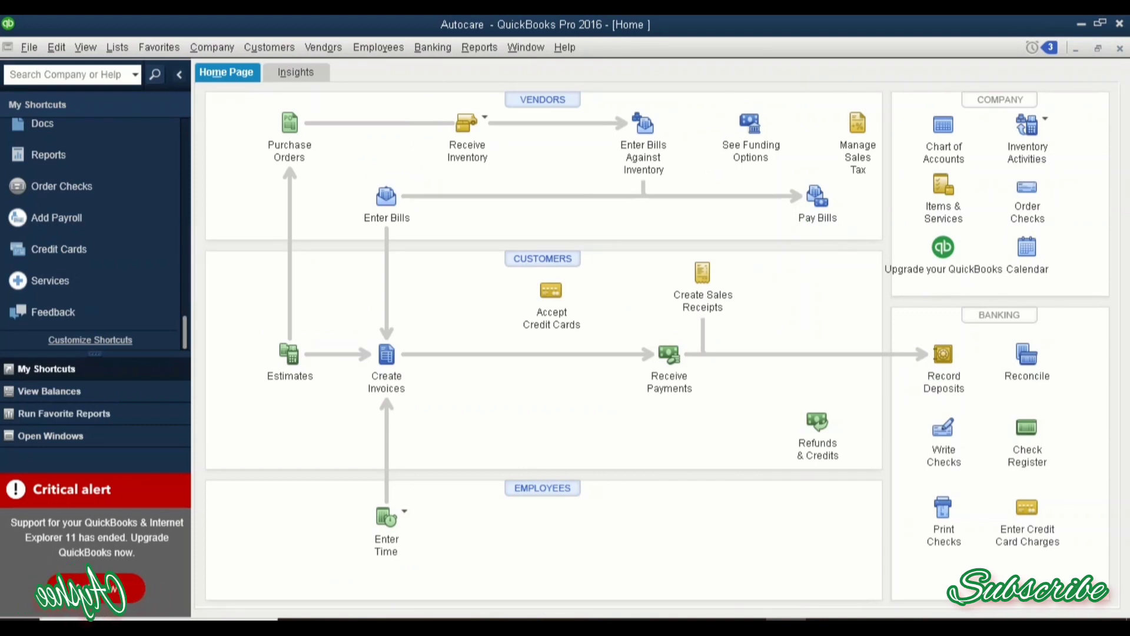
Open Lists > Chart of Accounts and start a new account with Account > New
{"action": "left_click", "coordinate": [117, 48]}
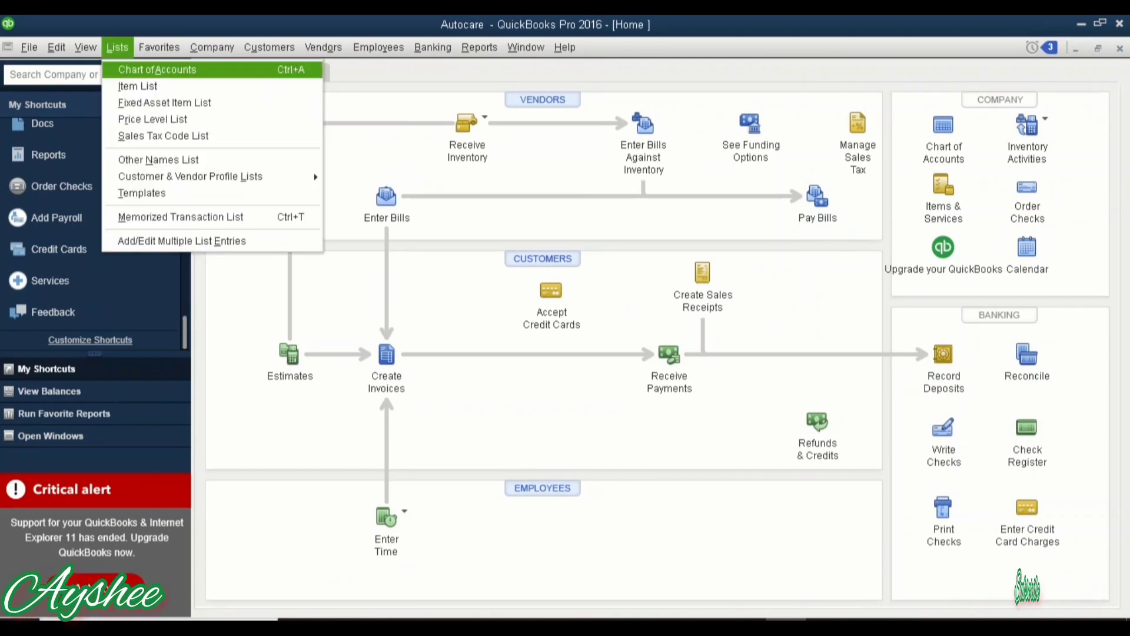
{"action": "left_click", "coordinate": [157, 70]}
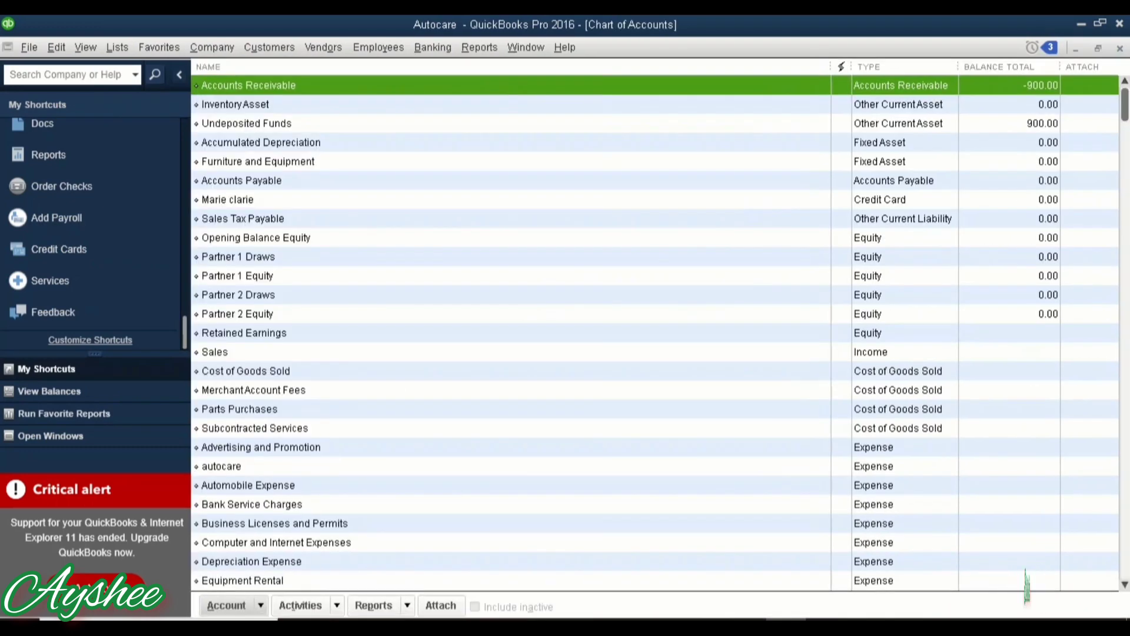
{"action": "left_click", "coordinate": [227, 605]}
{"action": "left_click", "coordinate": [221, 362]}
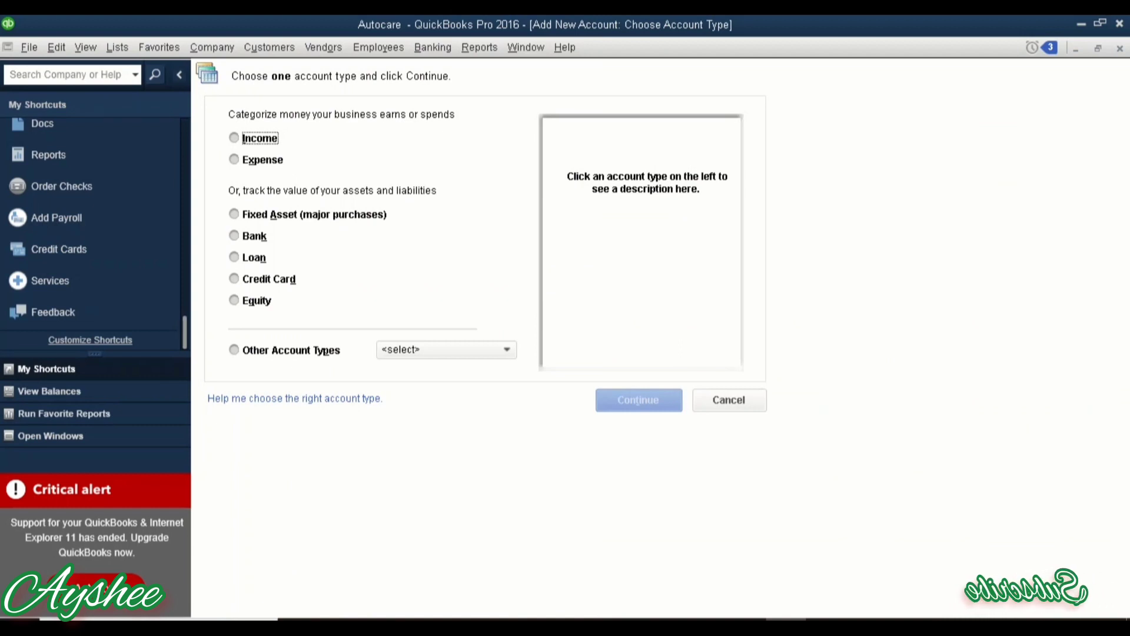
Choose Accounts Payable from Other Account Types as the new account's type
{"action": "left_click", "coordinate": [507, 350]}
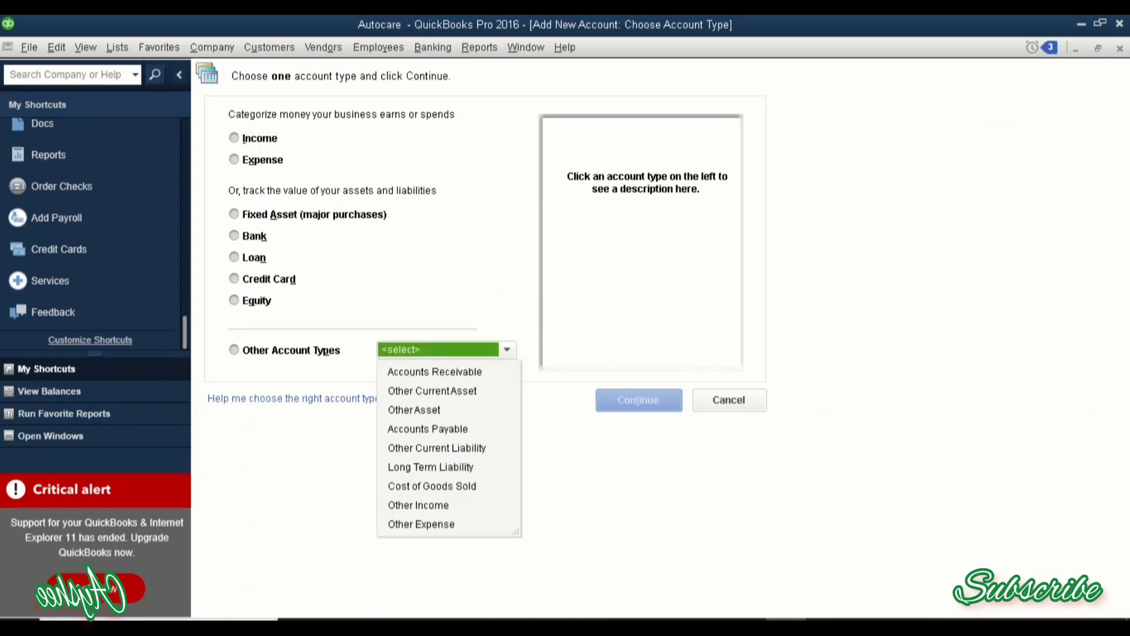
{"action": "left_click", "coordinate": [428, 429]}
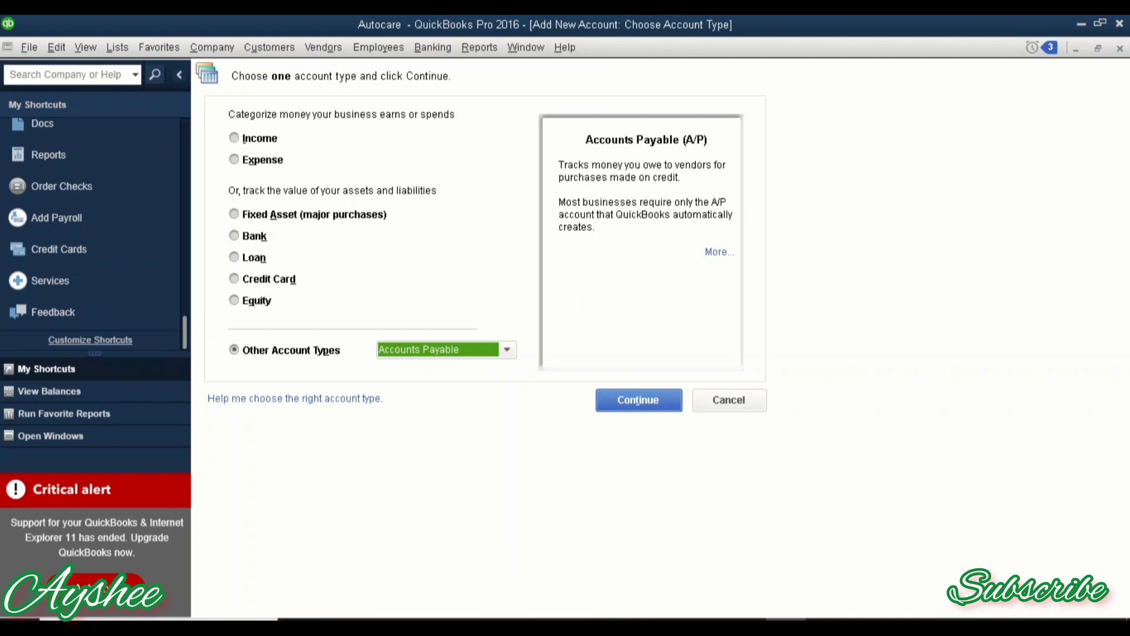
{"action": "left_click", "coordinate": [235, 235]}
{"action": "left_click", "coordinate": [507, 350]}
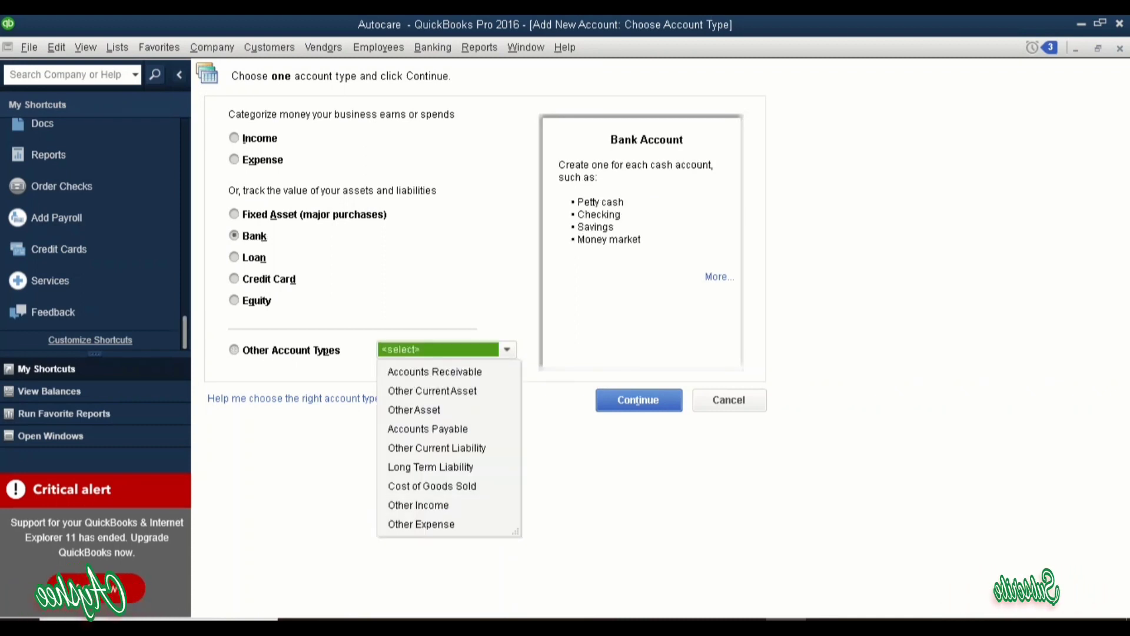
{"action": "left_click", "coordinate": [428, 430]}
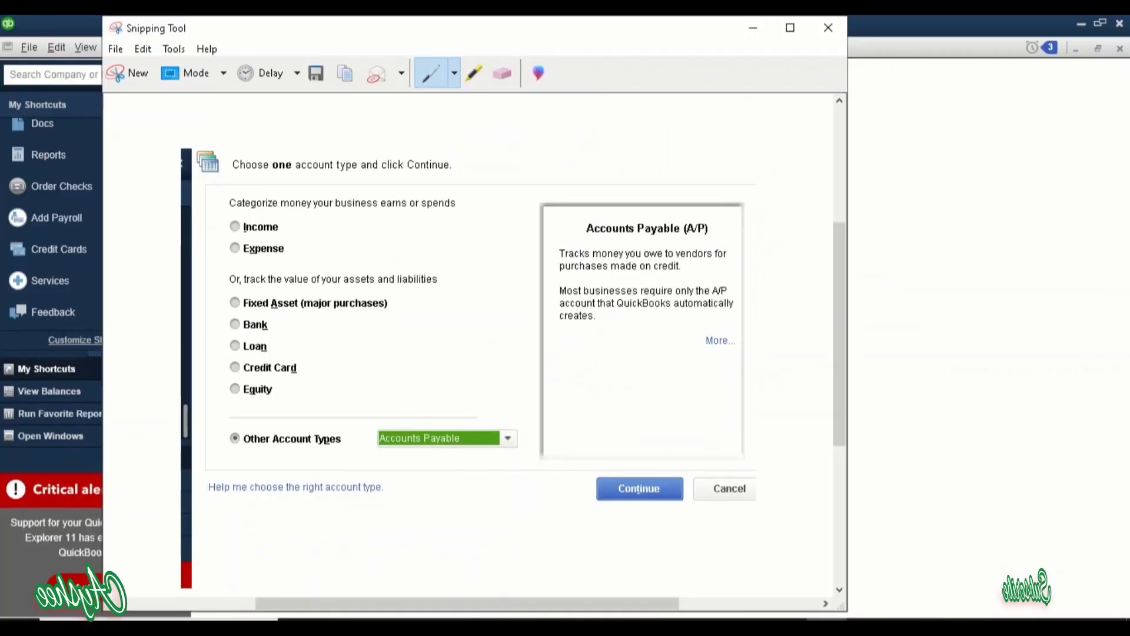
Paste the account-type screenshot under point 3 in QUICKBOOKS4.docx with an inner shadow
{"action": "left_click", "coordinate": [502, 626]}
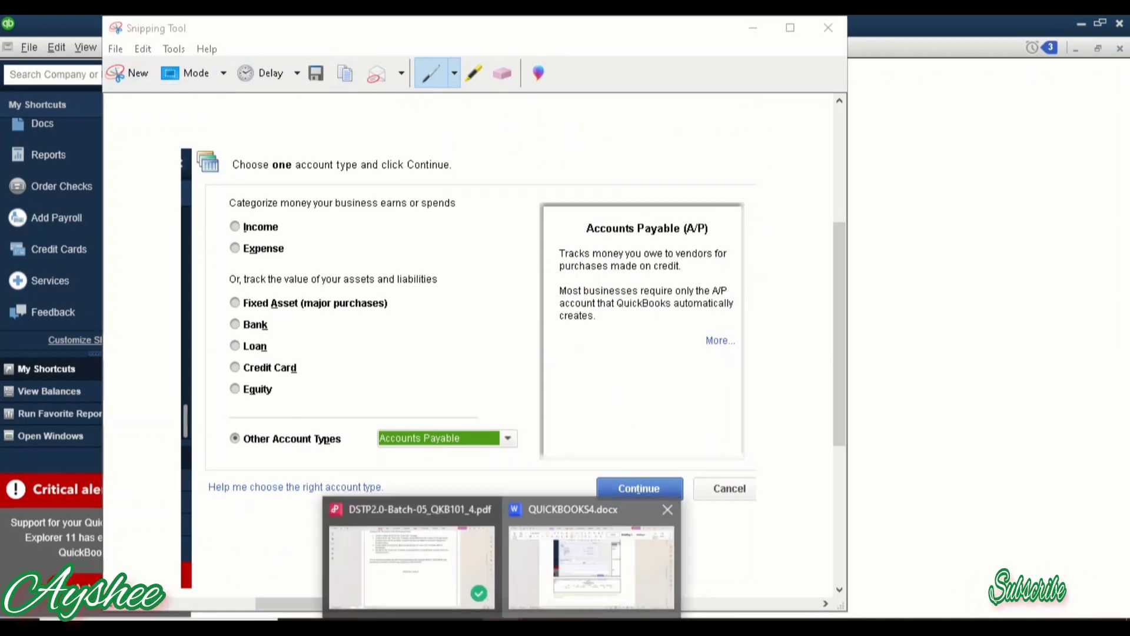
{"action": "left_click", "coordinate": [591, 567]}
{"action": "key", "text": "ctrl+v"}
{"action": "left_click", "coordinate": [535, 406]}
{"action": "left_click", "coordinate": [549, 108]}
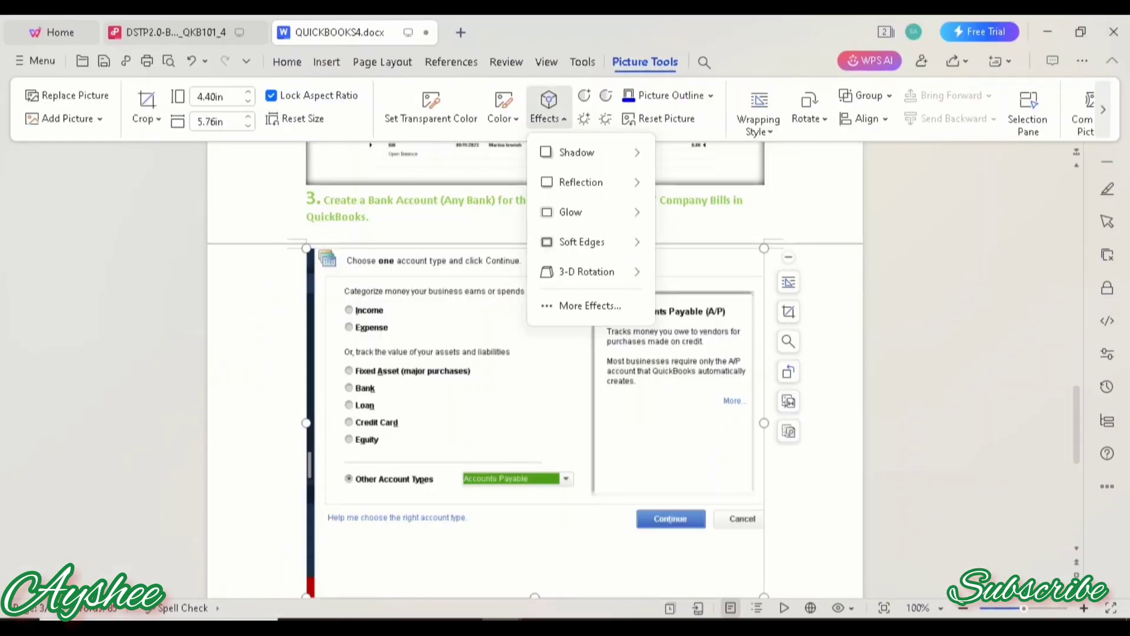
{"action": "mouse_move", "coordinate": [577, 153]}
{"action": "left_click", "coordinate": [740, 466]}
{"action": "left_click", "coordinate": [820, 471]}
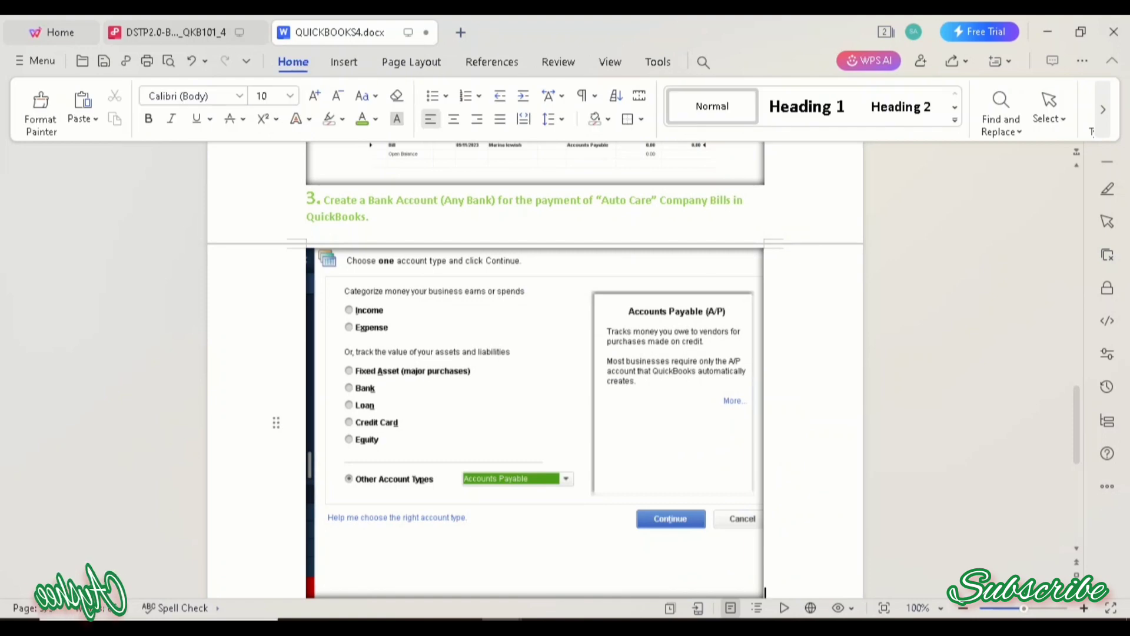
{"action": "scroll", "coordinate": [535, 376], "scroll_direction": "down", "scroll_amount": 5}
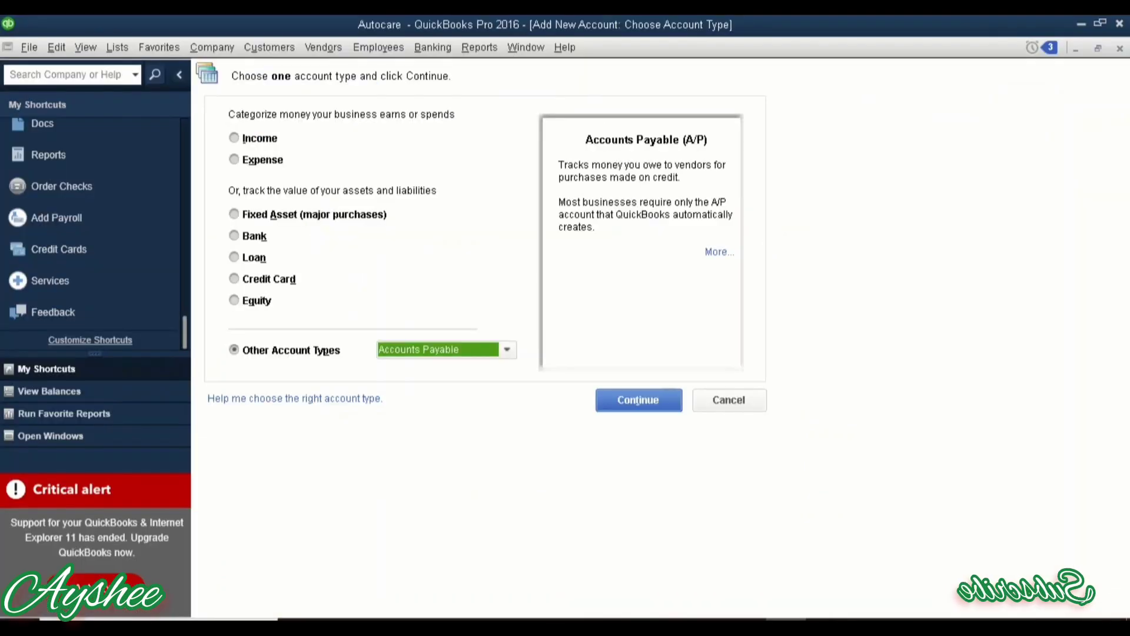
Enter the vendor's name as the Account Name, keeping Accounts Payable as the type
{"action": "left_click", "coordinate": [639, 400]}
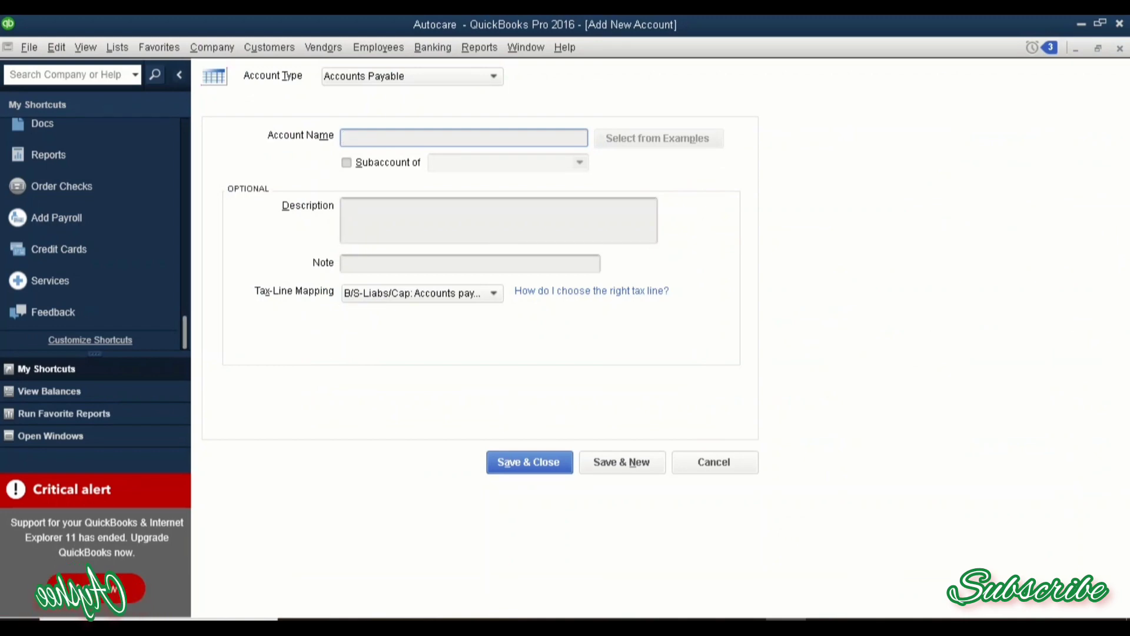
{"action": "type", "text": "maerina"}
{"action": "key", "text": "BackSpace"}
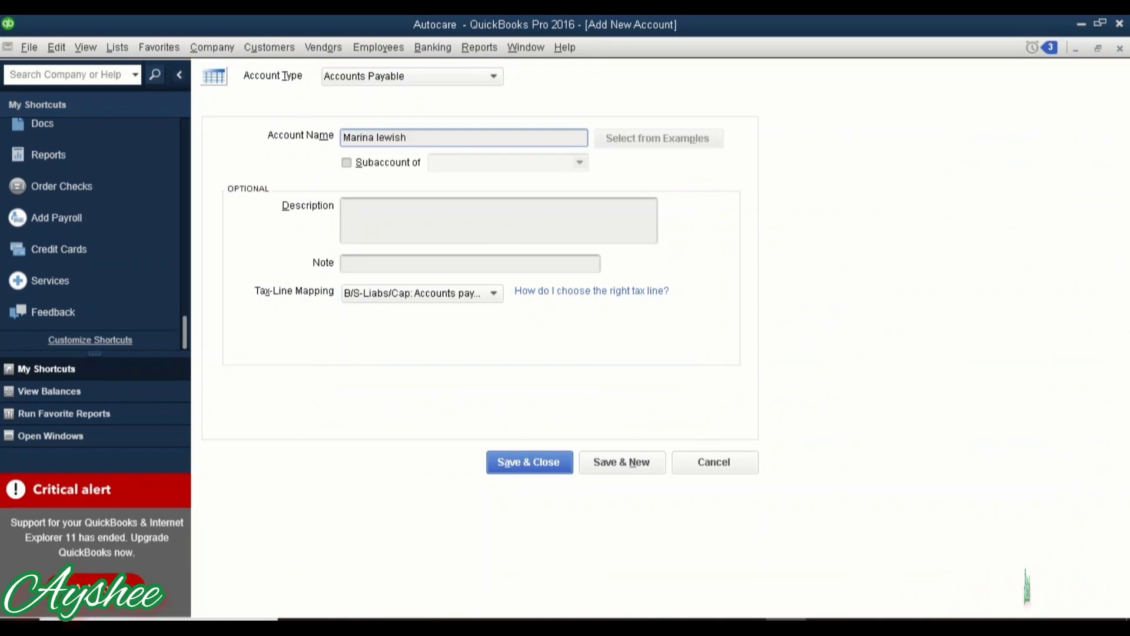
{"action": "left_click", "coordinate": [469, 264]}
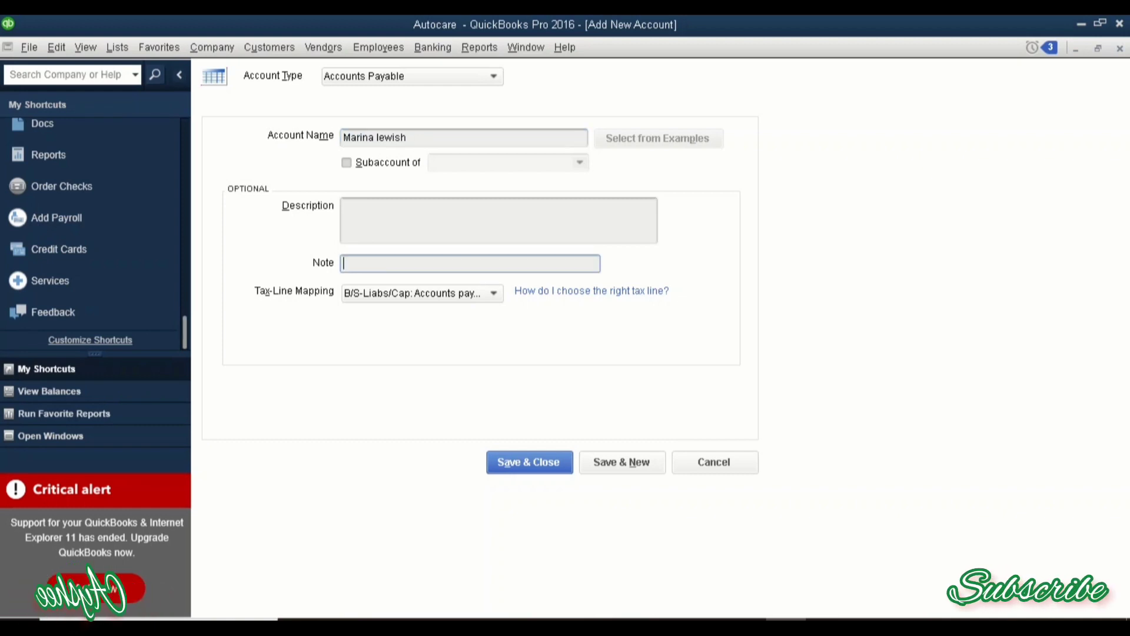
{"action": "left_click", "coordinate": [494, 77]}
{"action": "left_click", "coordinate": [382, 193]}
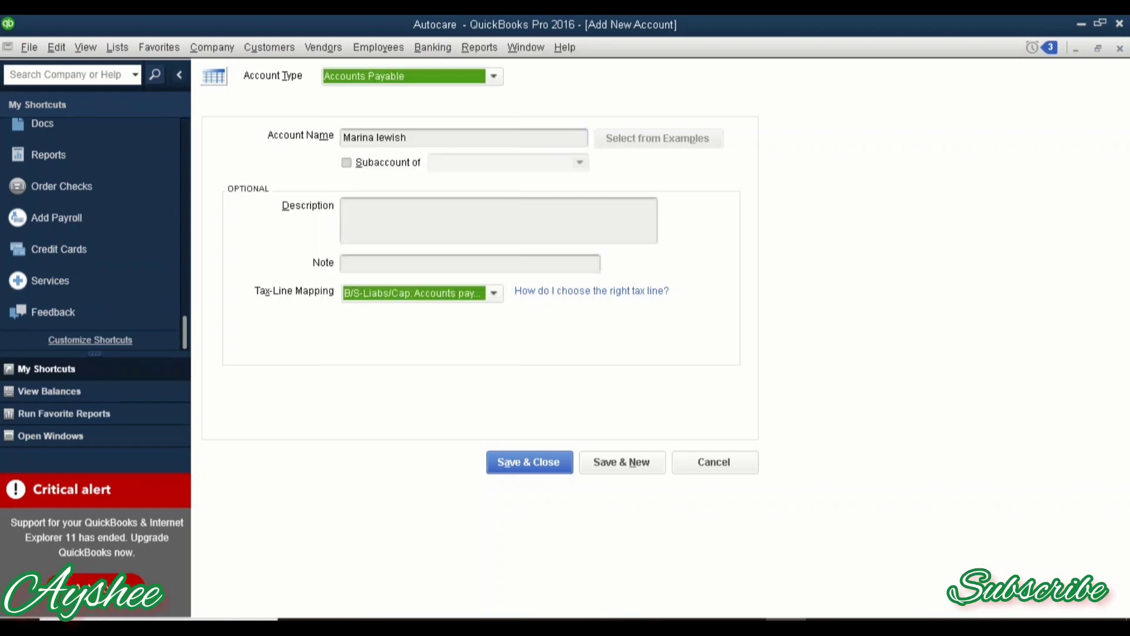
Set Tax-Line Mapping to COGS-Form 1125-A: Other costs
{"action": "left_click", "coordinate": [494, 293]}
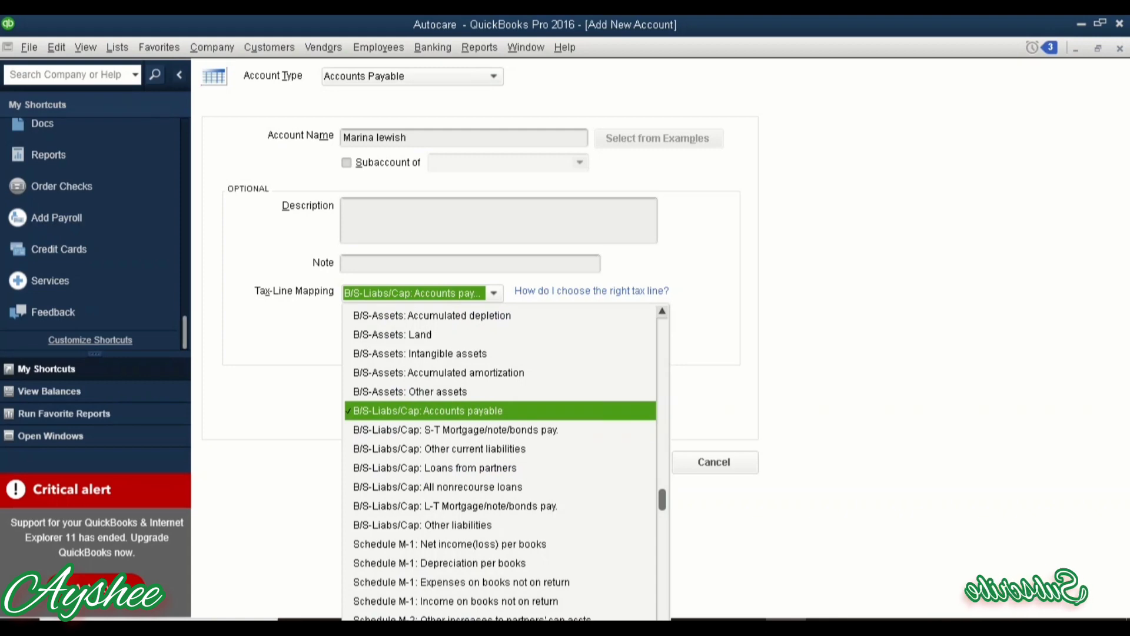
{"action": "scroll", "coordinate": [500, 462], "scroll_direction": "up", "scroll_amount": 15}
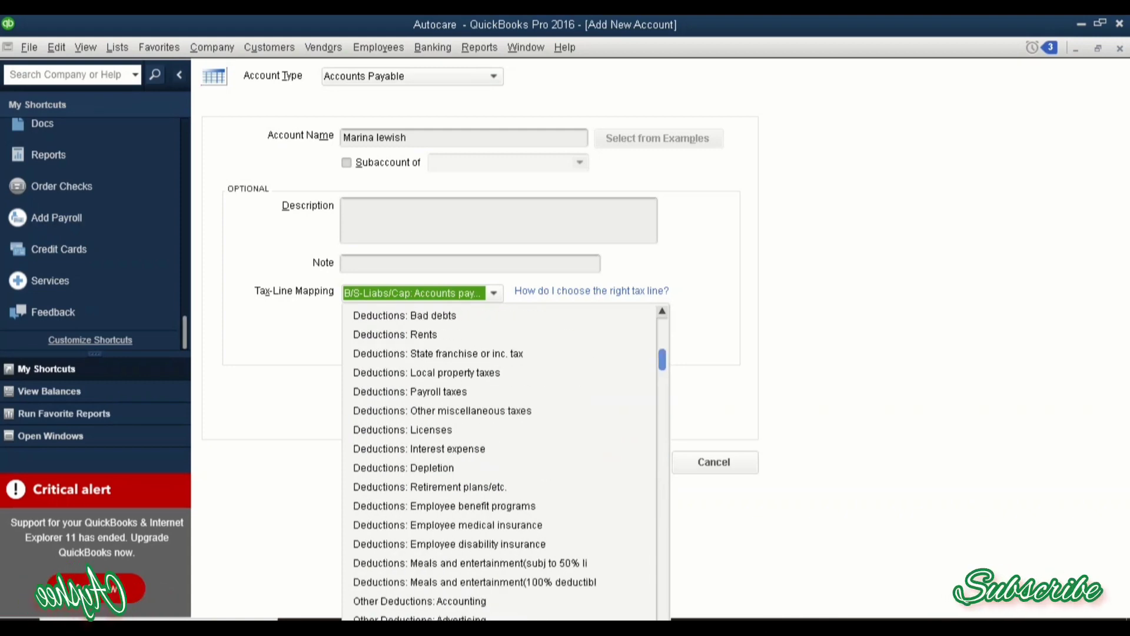
{"action": "scroll", "coordinate": [500, 462], "scroll_direction": "up", "scroll_amount": 5}
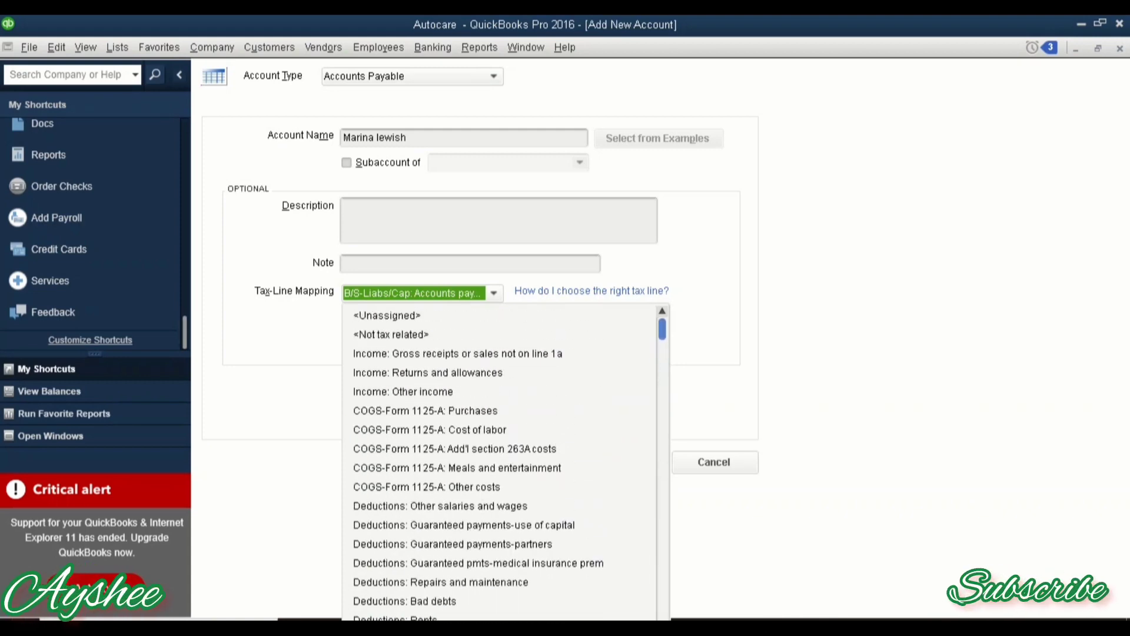
{"action": "left_click_drag", "start_coordinate": [662, 328], "coordinate": [662, 332]}
{"action": "left_click", "coordinate": [427, 449]}
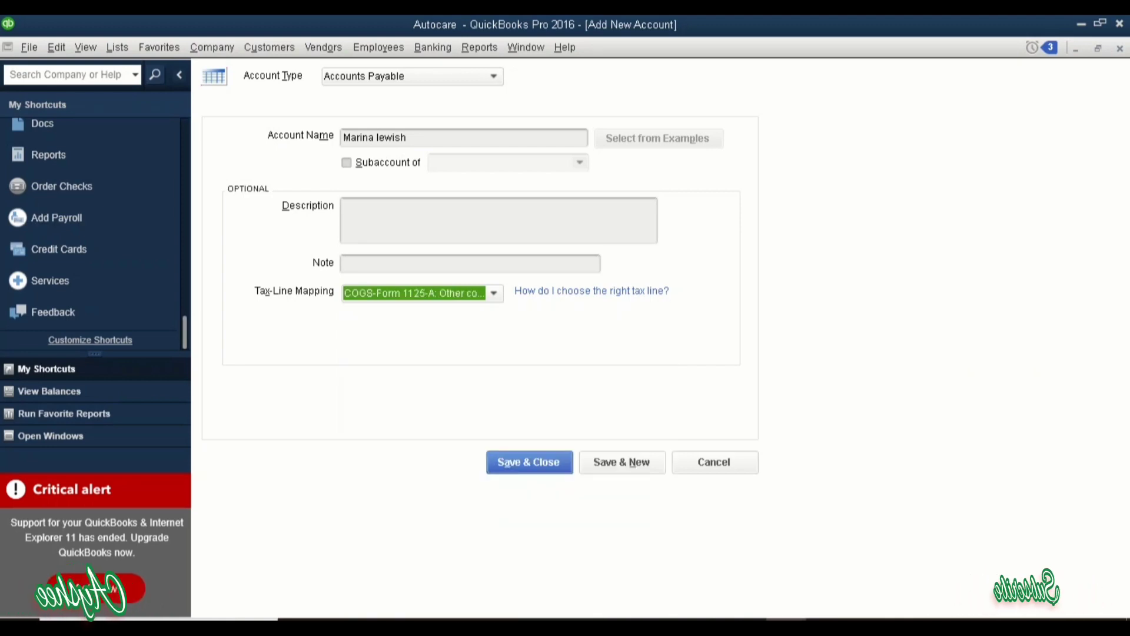
{"action": "left_click", "coordinate": [529, 462]}
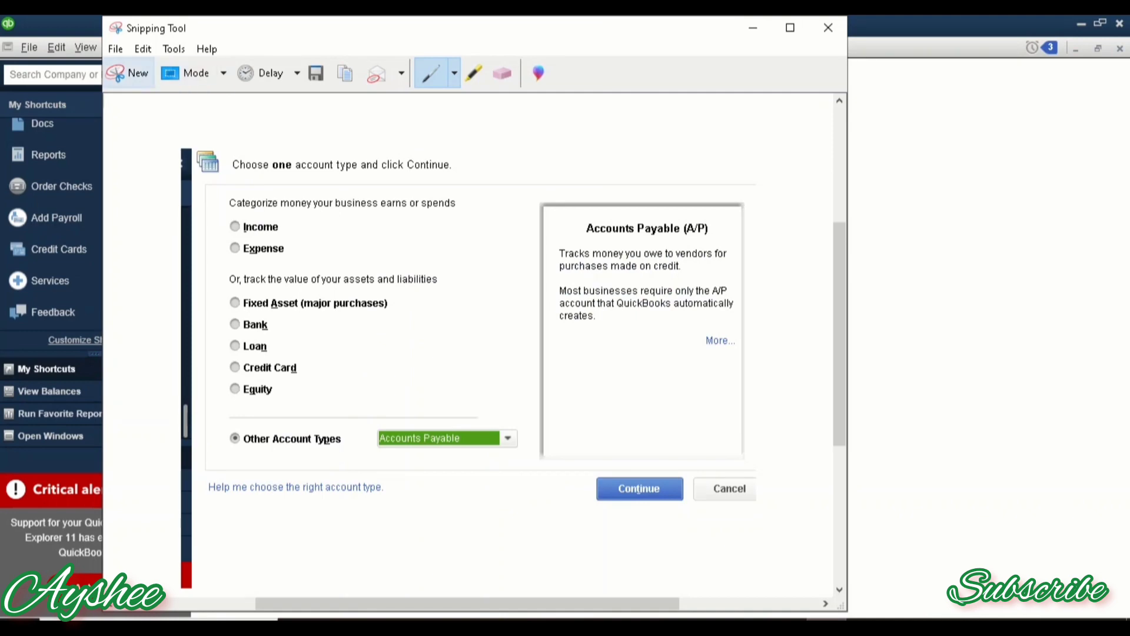
Capture the filled-in account form and paste it above point 4 in QUICKBOOKS4.docx
{"action": "left_click", "coordinate": [129, 73]}
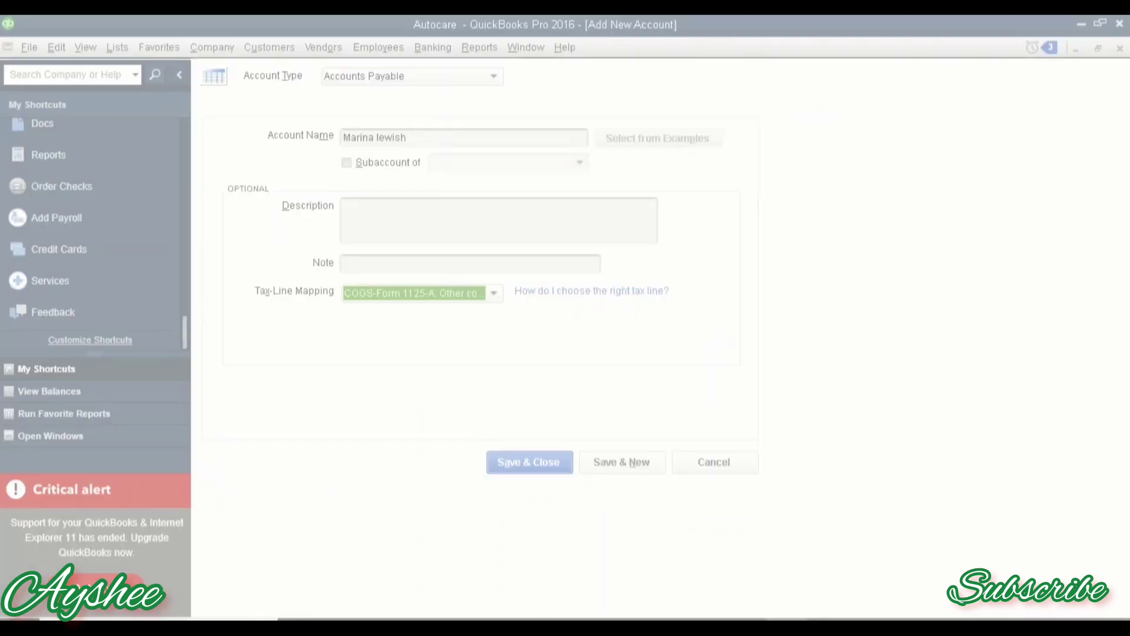
{"action": "left_click_drag", "start_coordinate": [183, 57], "coordinate": [911, 517]}
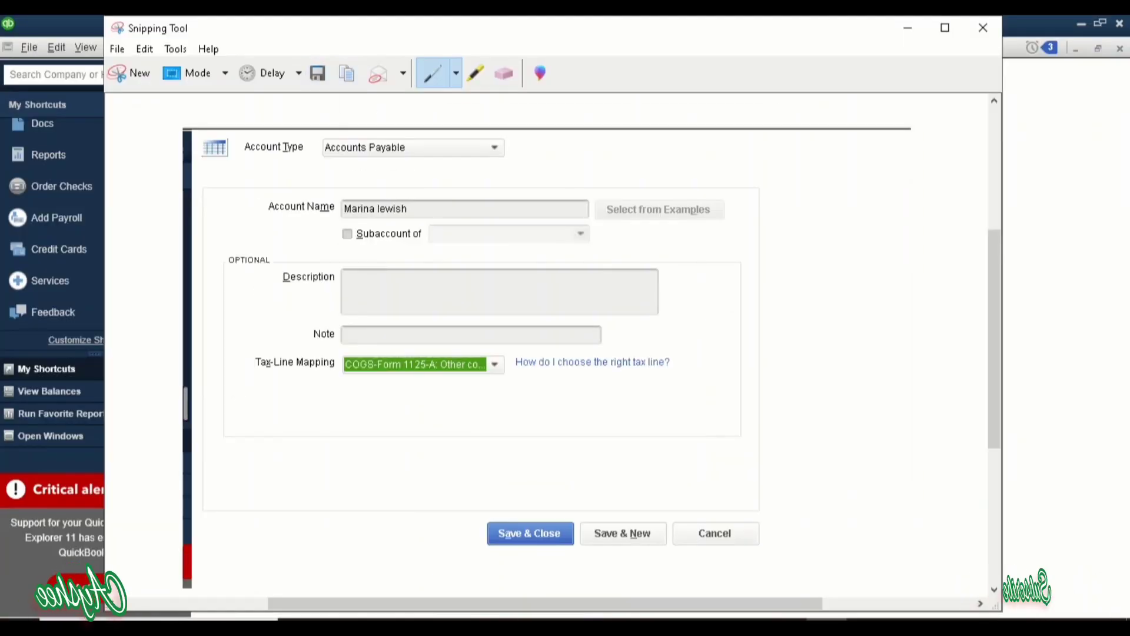
{"action": "left_click", "coordinate": [591, 562]}
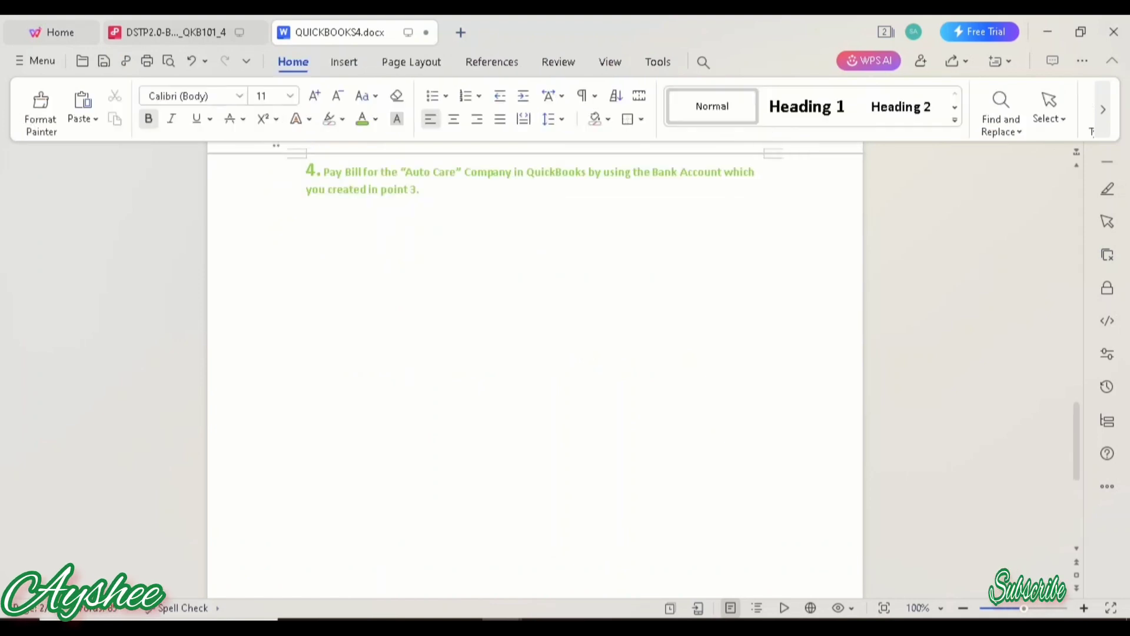
{"action": "key", "text": "ctrl+v"}
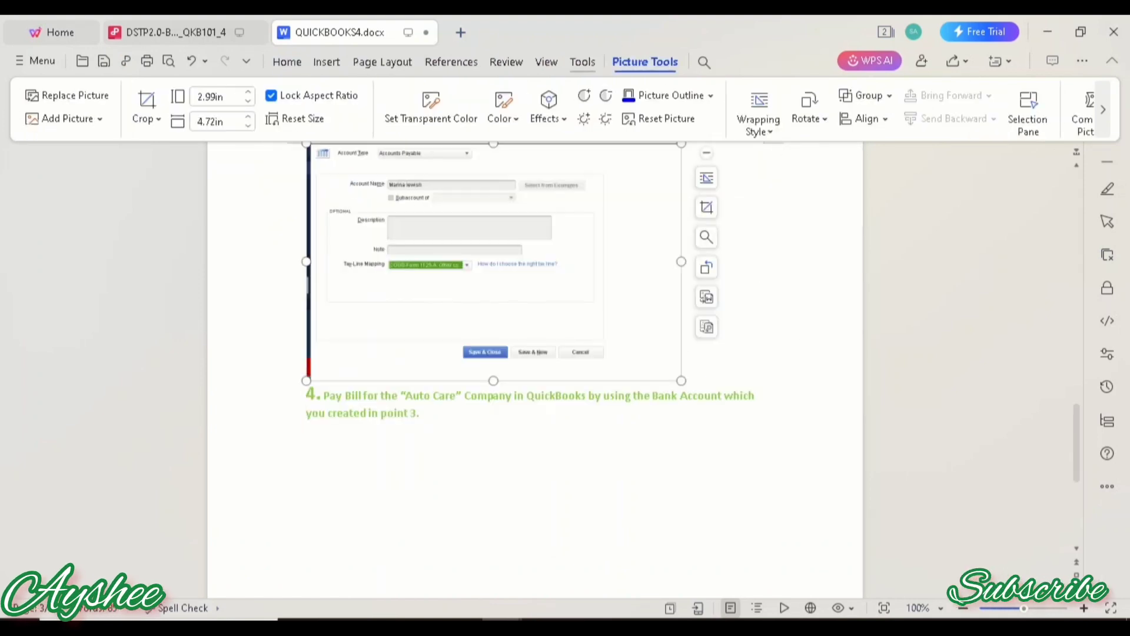
Give the account-form screenshot an inner shadow, center it, and add a blank line below
{"action": "left_click", "coordinate": [549, 106]}
{"action": "mouse_move", "coordinate": [575, 152]}
{"action": "left_click", "coordinate": [740, 468]}
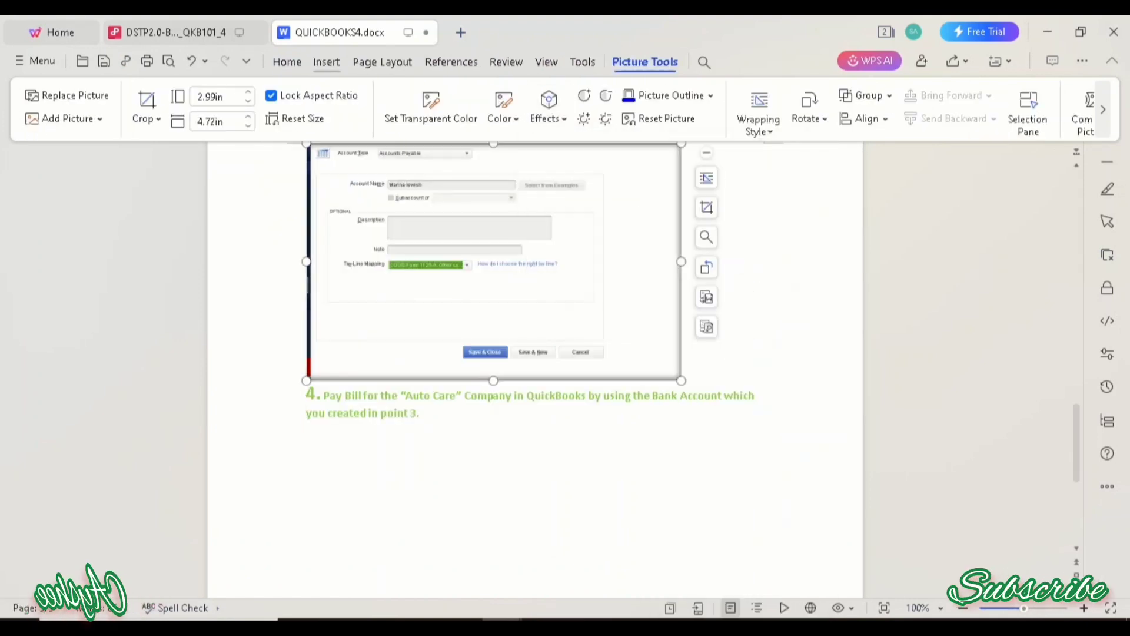
{"action": "left_click", "coordinate": [287, 61]}
{"action": "left_click", "coordinate": [453, 119]}
{"action": "left_click", "coordinate": [765, 429]}
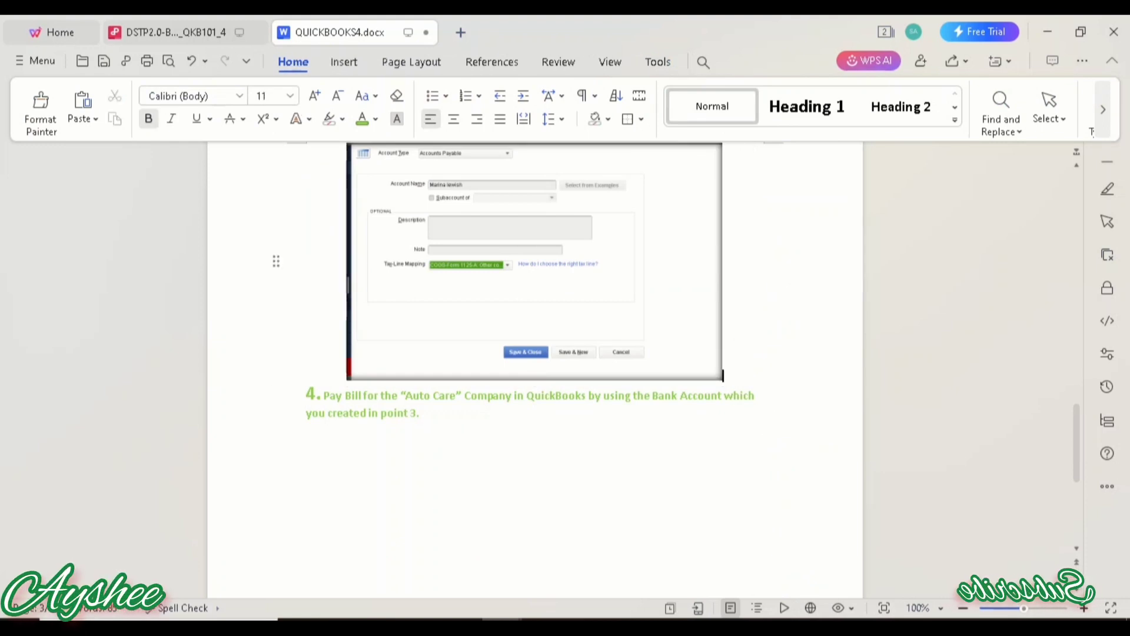
{"action": "key", "text": "Return"}
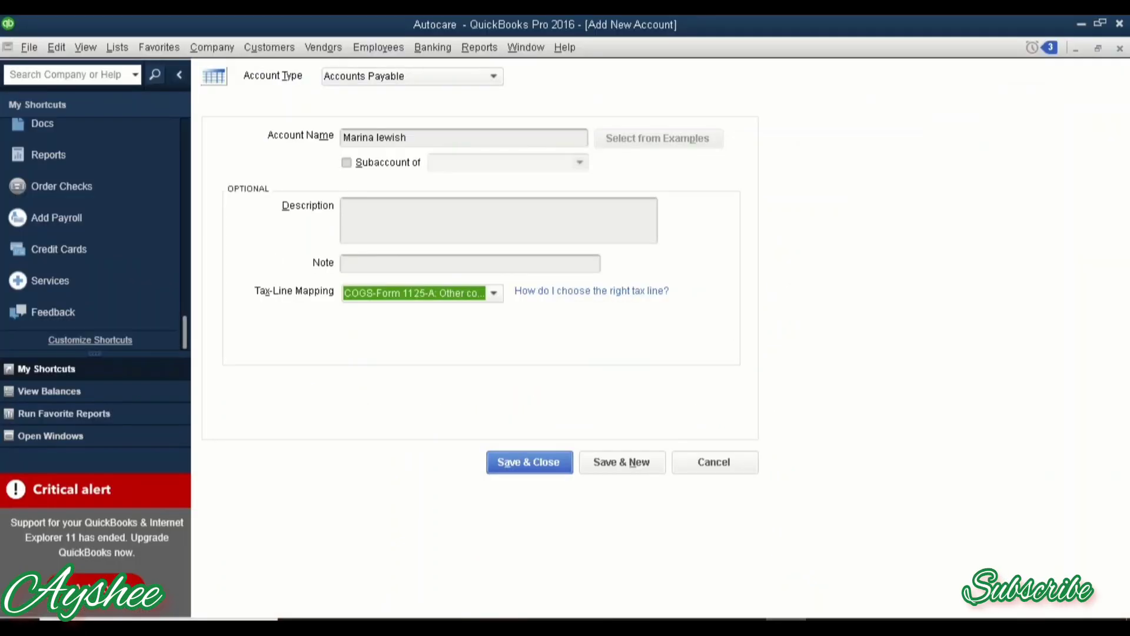
Save the new Accounts Payable account, accepting the Income Tax Line Mismatch warning
{"action": "key", "text": "alt+a"}
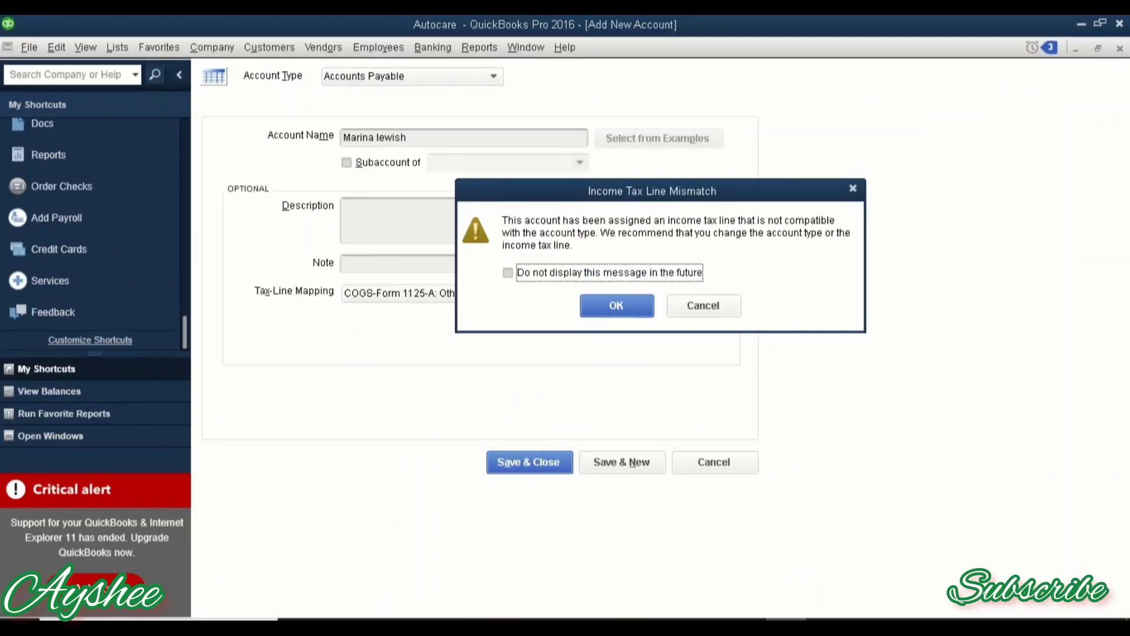
{"action": "key", "text": "Return"}
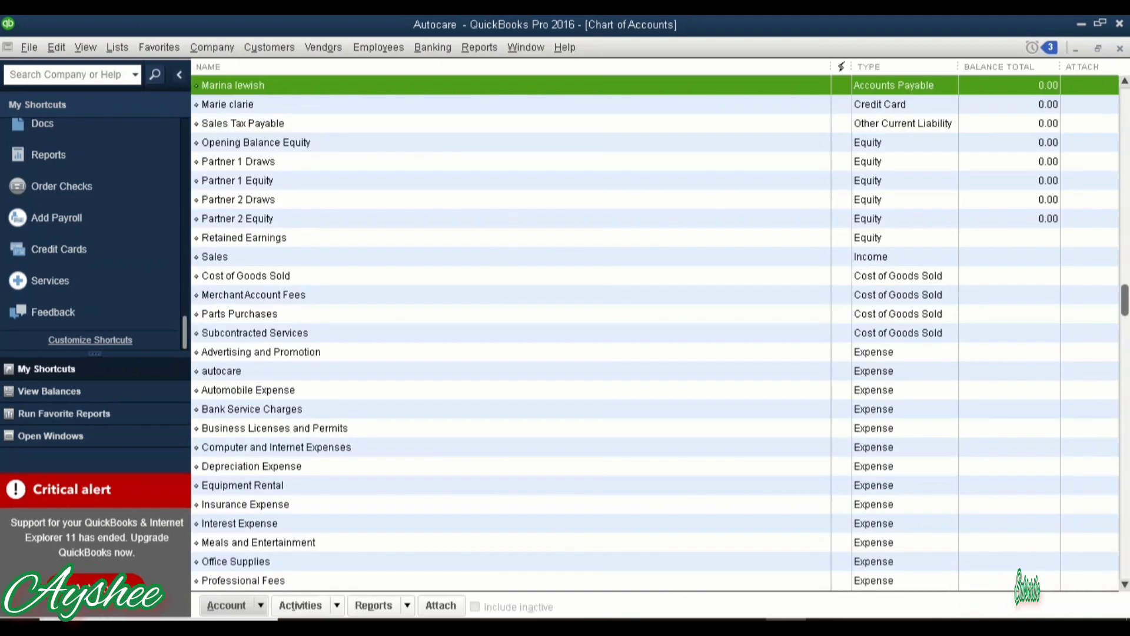
{"action": "key", "text": "alt+Tab"}
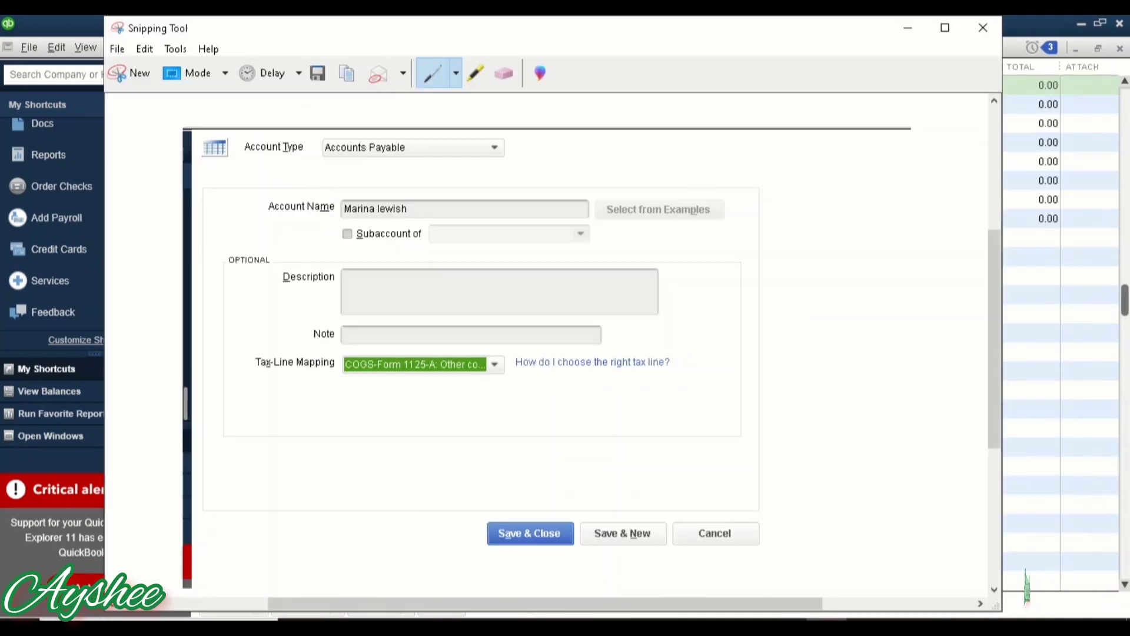
Capture the vendor's Chart of Accounts row and paste it into QUICKBOOKS4.docx
{"action": "left_click", "coordinate": [198, 73]}
{"action": "left_click_drag", "start_coordinate": [194, 60], "coordinate": [1099, 95]}
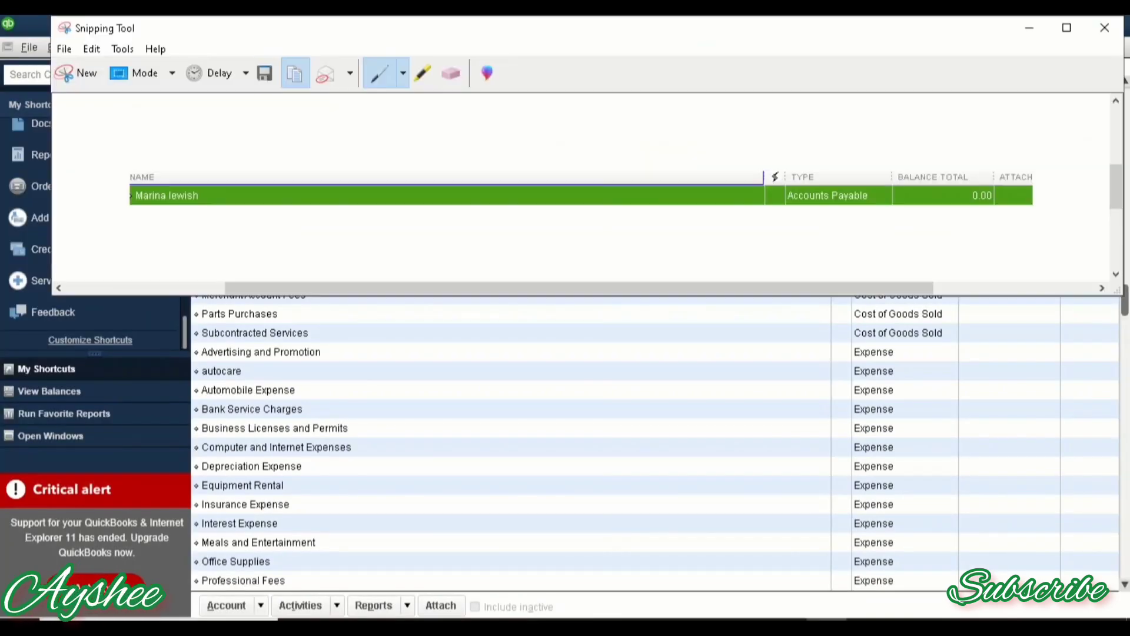
{"action": "left_click", "coordinate": [593, 567]}
{"action": "key", "text": "ctrl+v"}
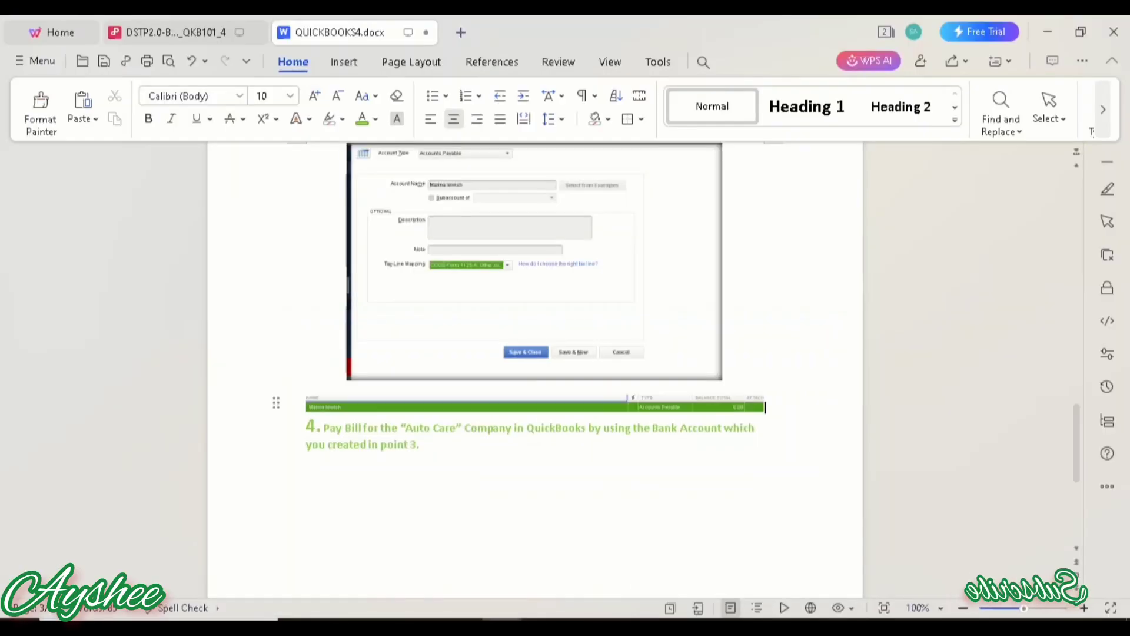
Give the pasted row screenshot an inner shadow
{"action": "left_click", "coordinate": [535, 405]}
{"action": "left_click", "coordinate": [548, 108]}
{"action": "mouse_move", "coordinate": [578, 151]}
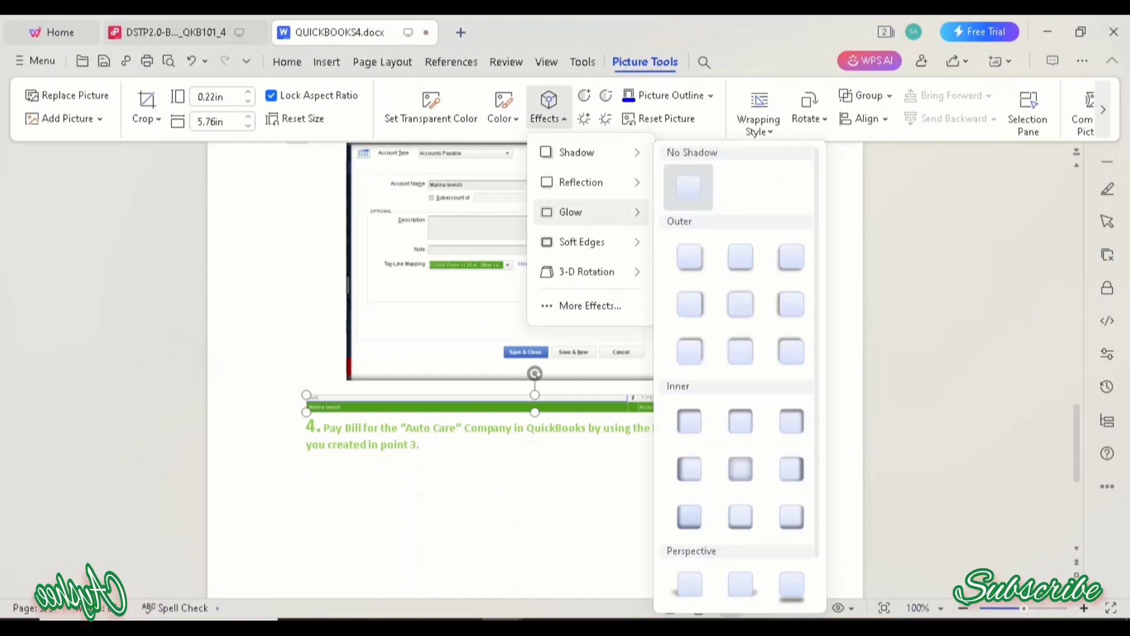
{"action": "left_click", "coordinate": [742, 467]}
Start an unnumbered blank line after the Pay Bill step text
{"action": "left_click", "coordinate": [420, 445]}
{"action": "key", "text": "Return"}
{"action": "key", "text": "BackSpace"}
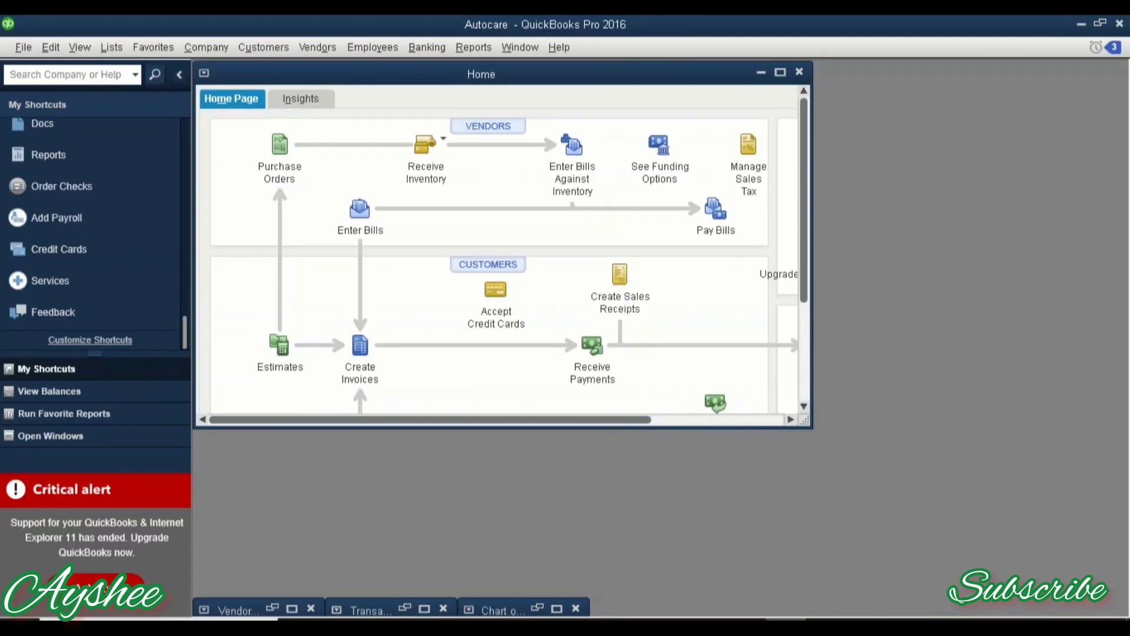
Start Write Checks, agree to create a bank account, and try Accounts Payable as its type
{"action": "key", "text": "ctrl+w"}
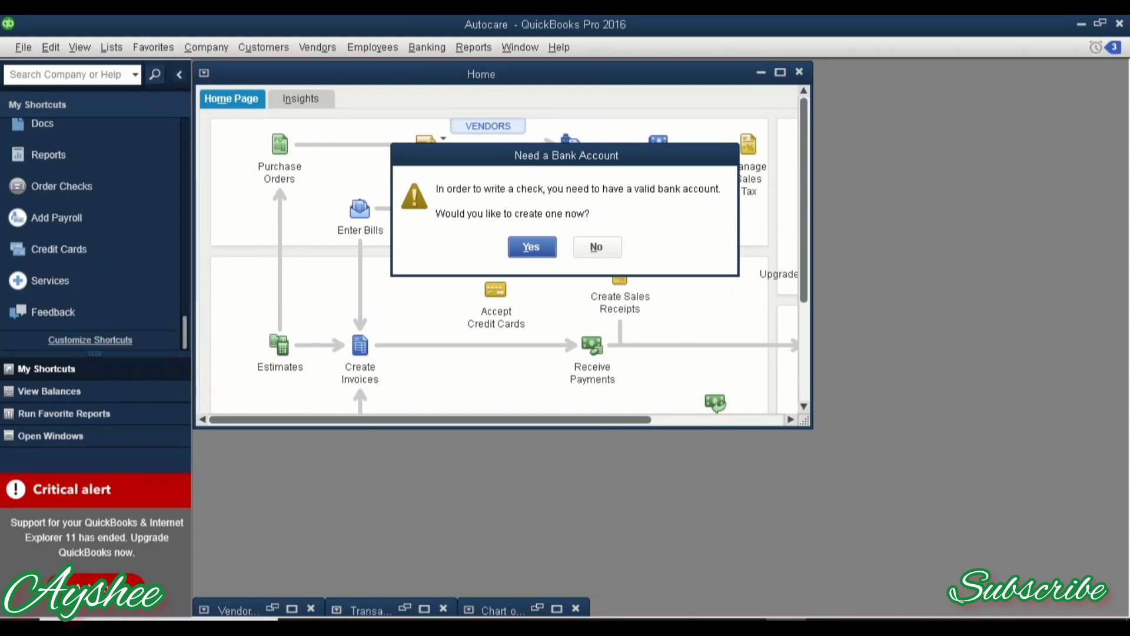
{"action": "key", "text": "Return"}
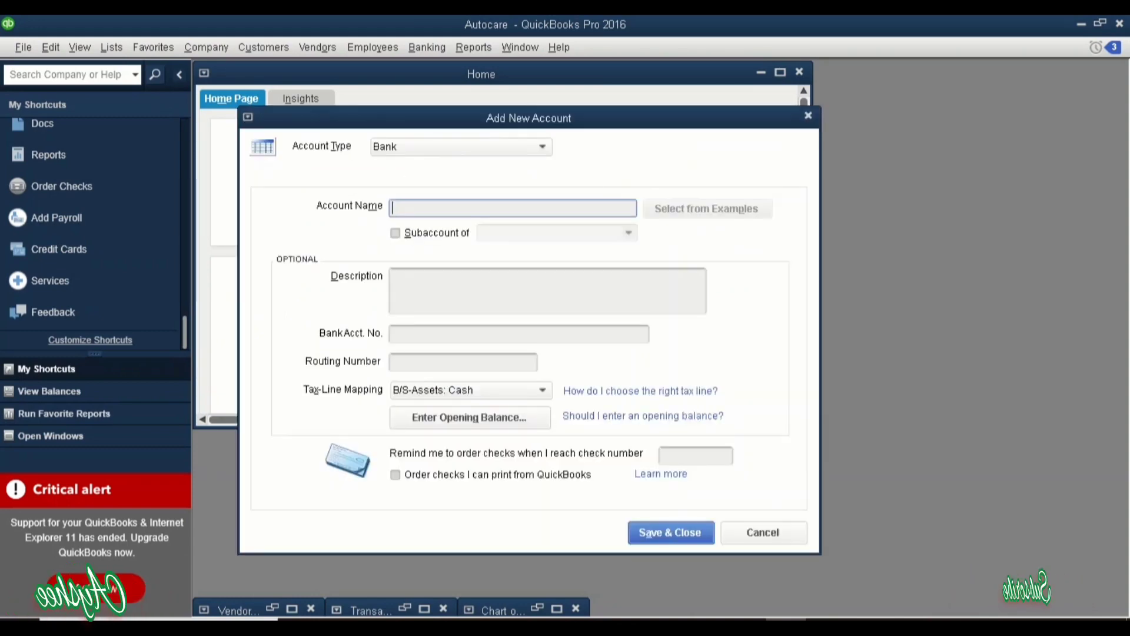
{"action": "left_click", "coordinate": [542, 147]}
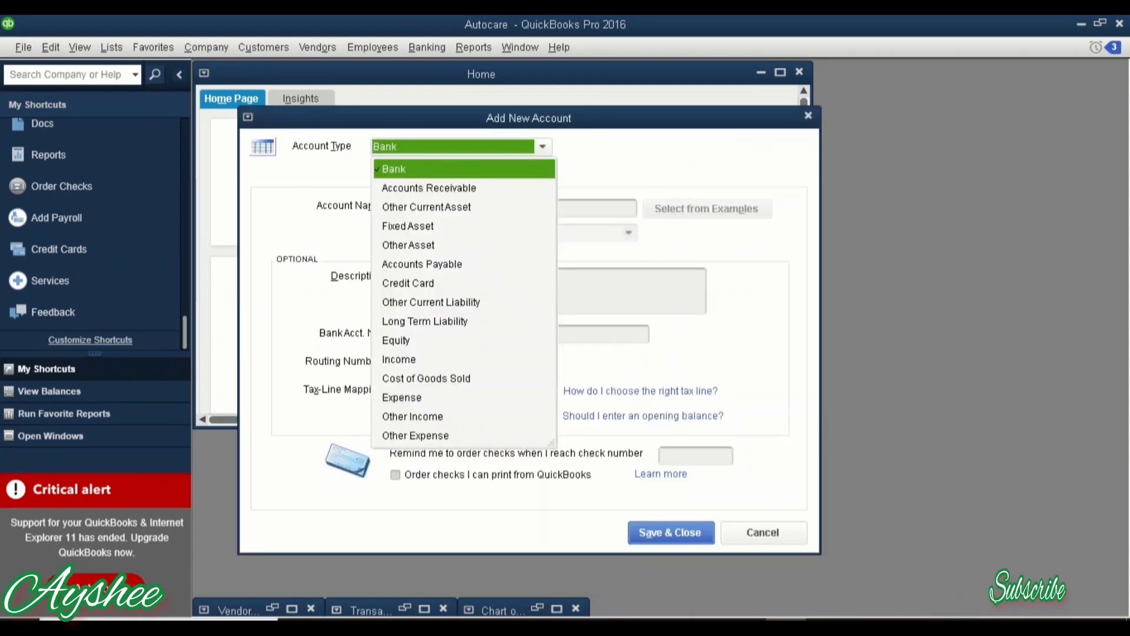
{"action": "left_click", "coordinate": [422, 264]}
{"action": "left_click", "coordinate": [512, 209]}
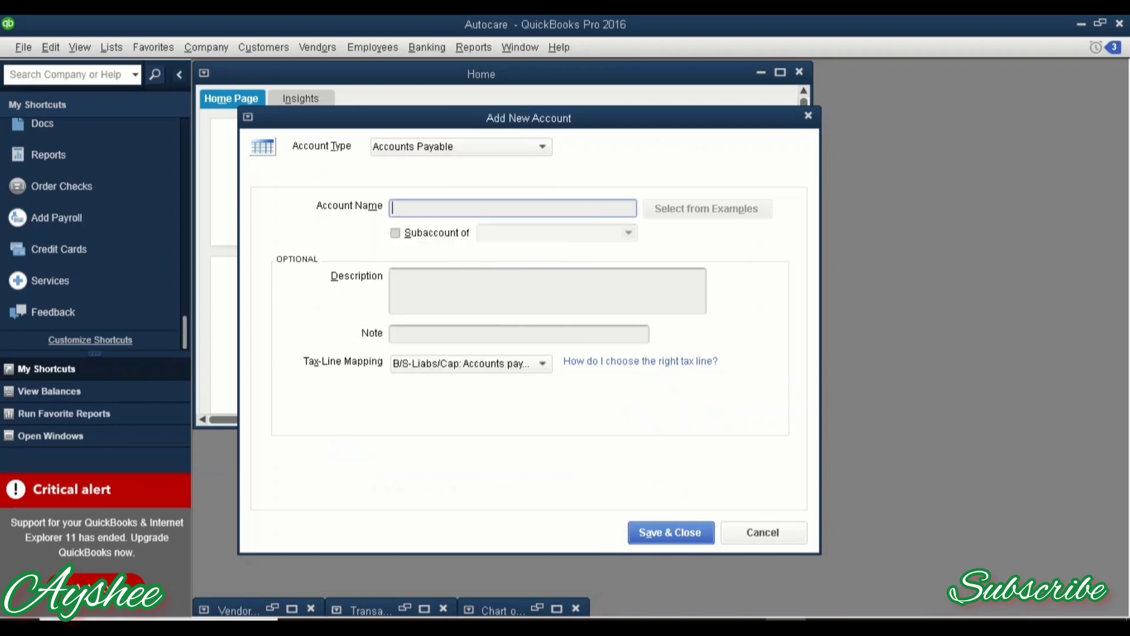
Switch the type back to Bank with B/S-Assets: Cash, then close the form unsaved
{"action": "left_click", "coordinate": [542, 148]}
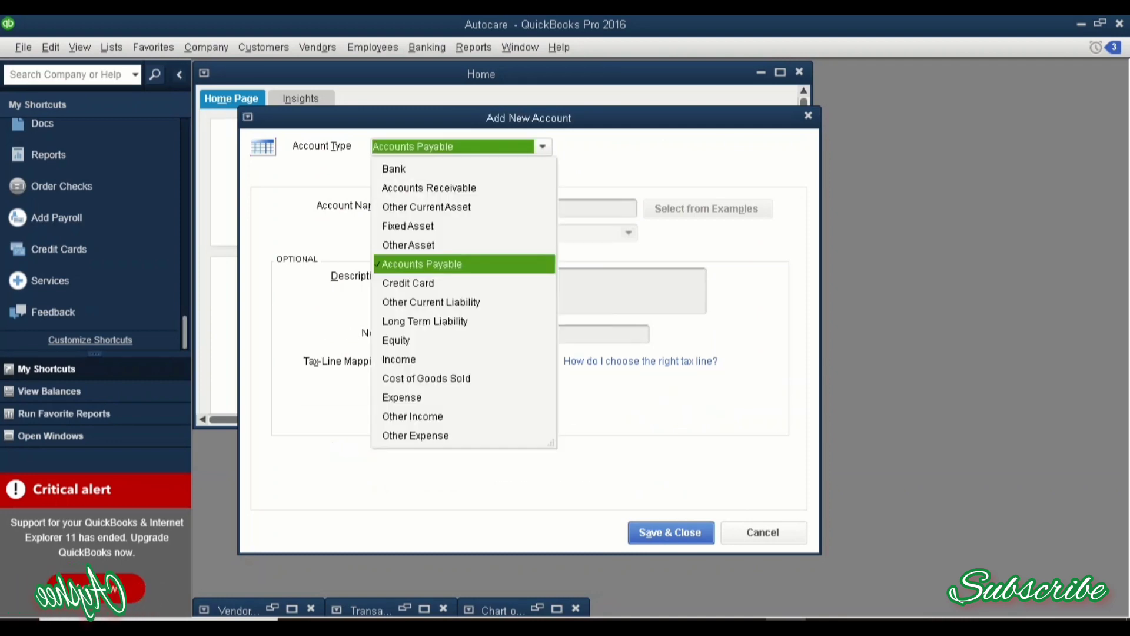
{"action": "left_click", "coordinate": [395, 169]}
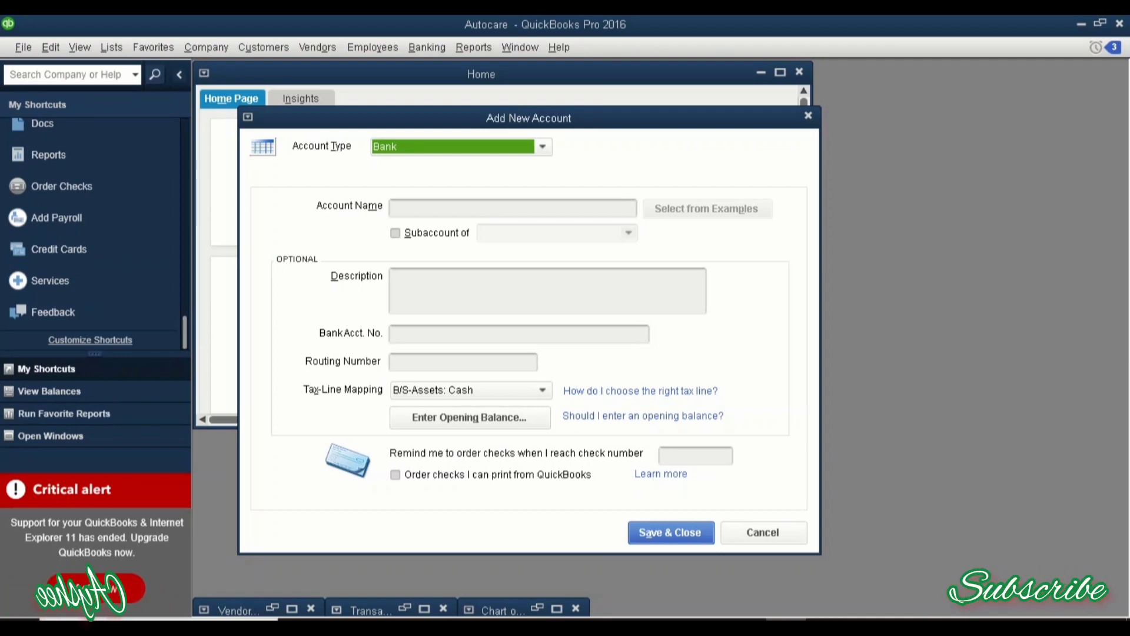
{"action": "left_click", "coordinate": [542, 390]}
{"action": "left_click", "coordinate": [542, 390]}
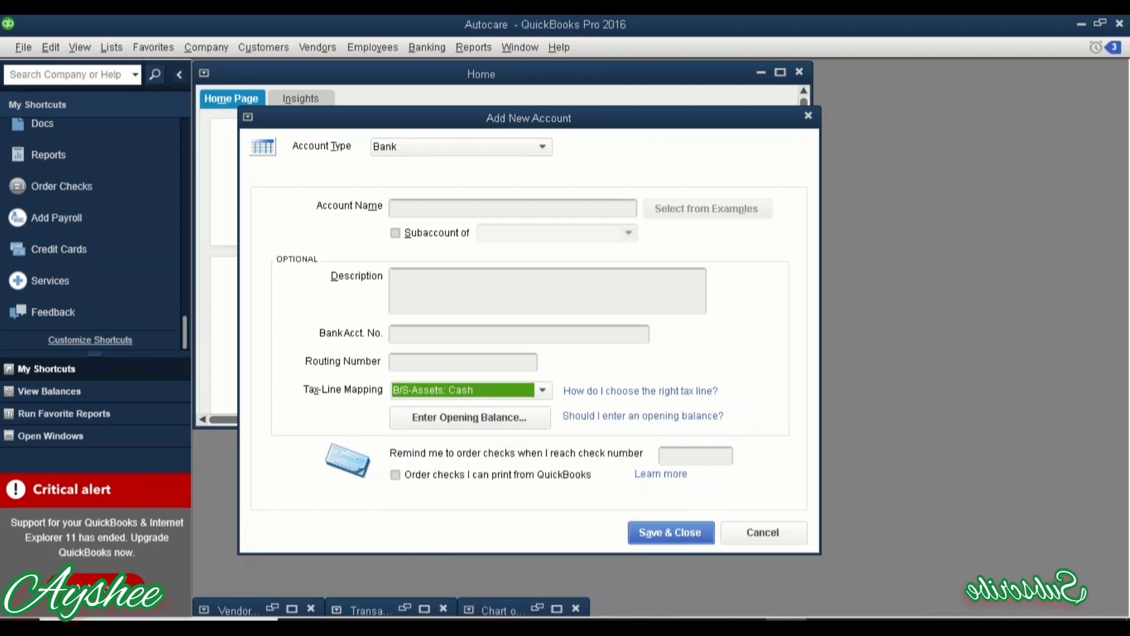
{"action": "left_click", "coordinate": [808, 116]}
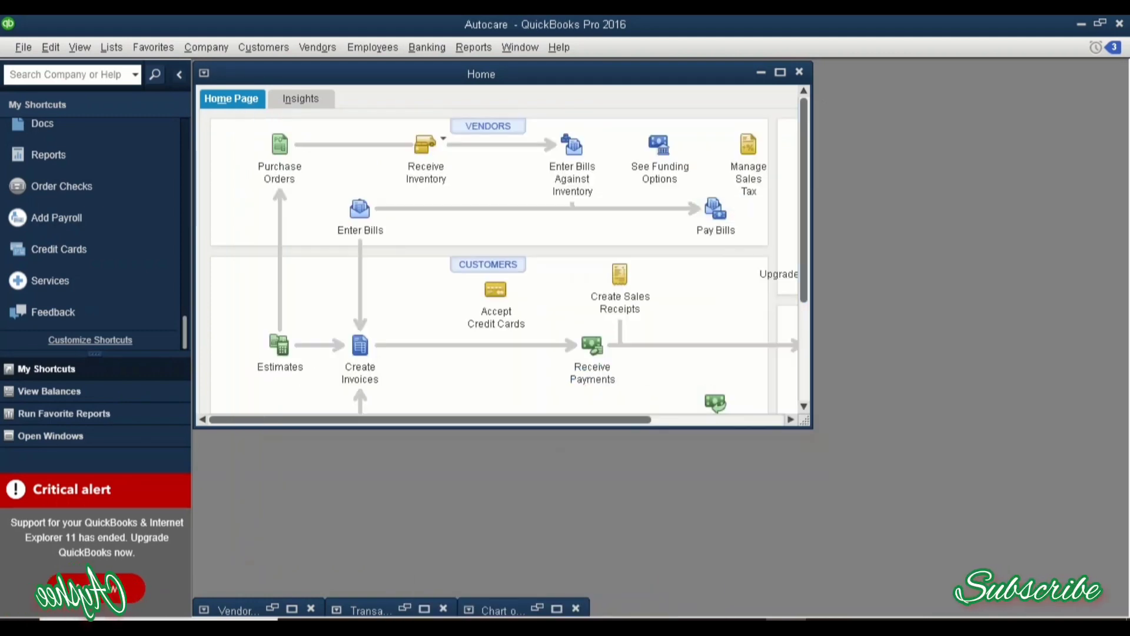
Enter bills against inventory for the vendor, using the item receipt date as bill date
{"action": "left_click", "coordinate": [572, 146]}
{"action": "left_click", "coordinate": [440, 170]}
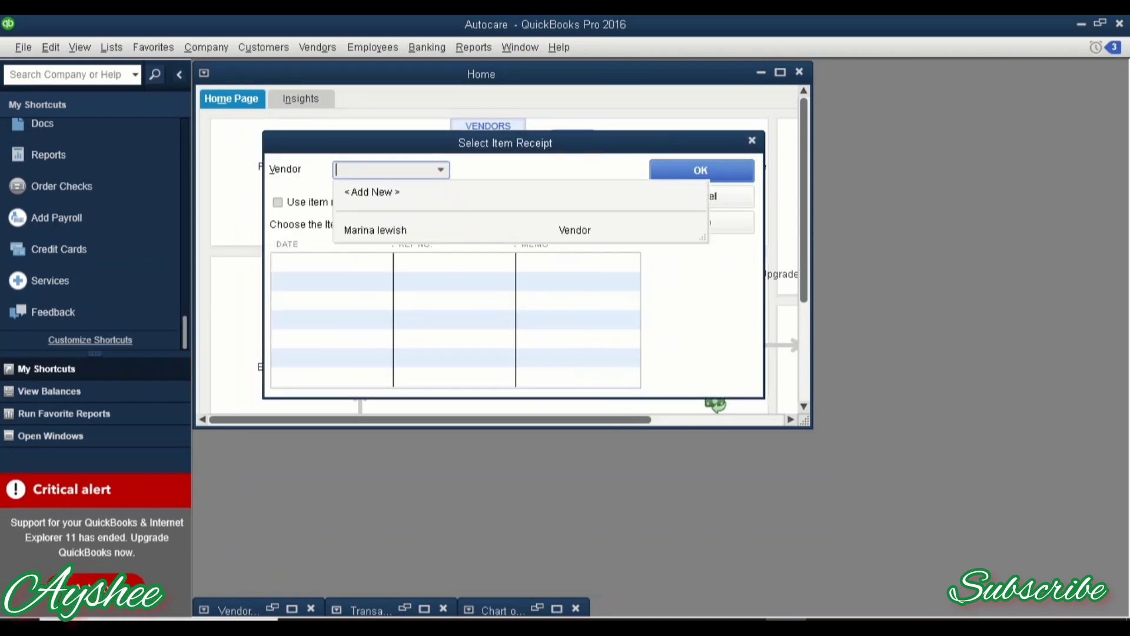
{"action": "left_click", "coordinate": [401, 229]}
{"action": "left_click", "coordinate": [440, 170]}
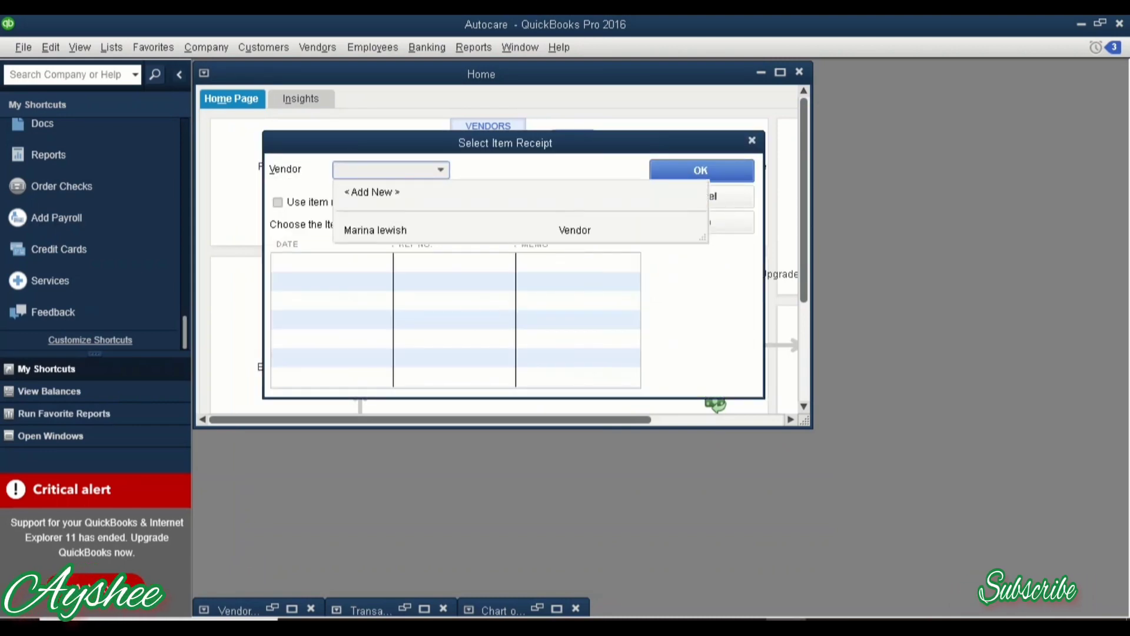
{"action": "left_click", "coordinate": [401, 229]}
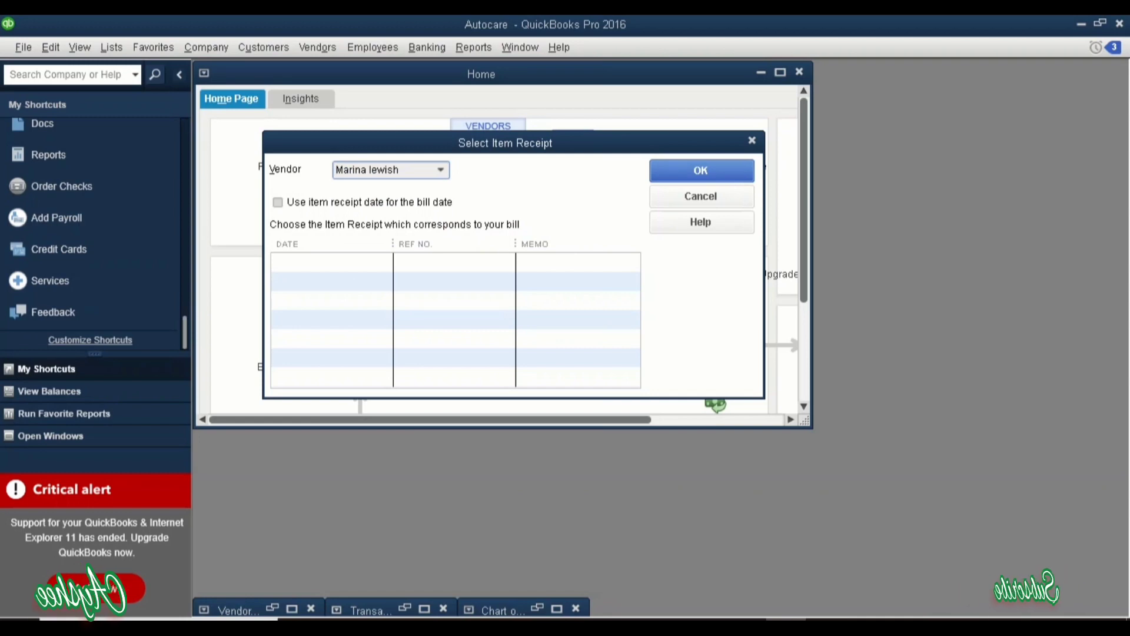
{"action": "left_click", "coordinate": [278, 202]}
{"action": "left_click", "coordinate": [365, 264]}
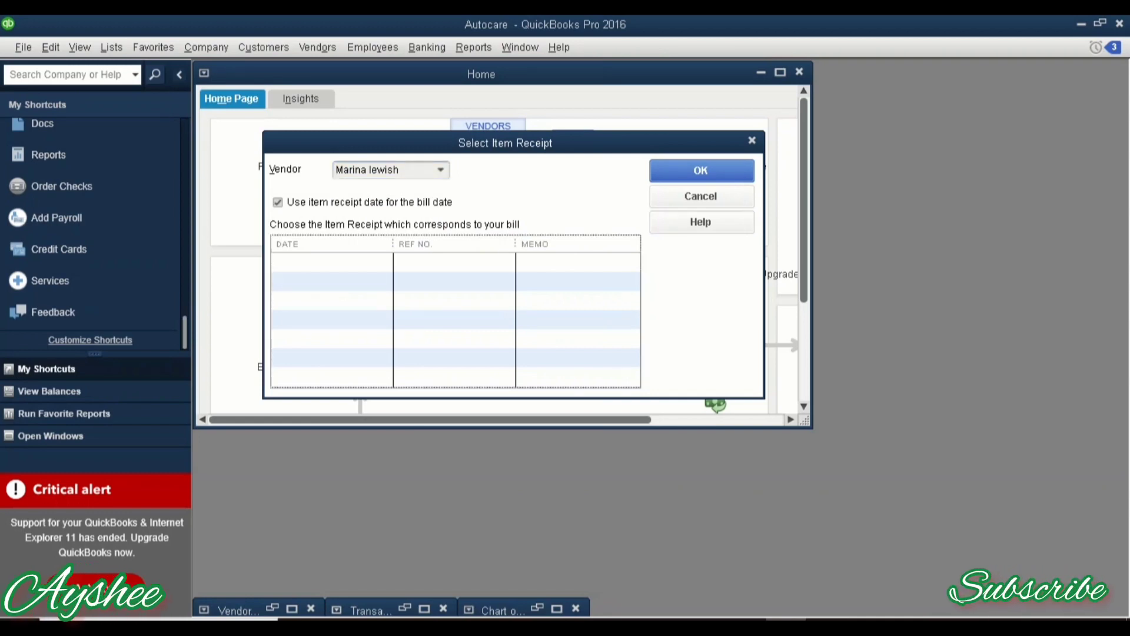
Paste a capture of the Select Item Receipt dialog into QUICKBOOKS4.docx with an inner shadow
{"action": "left_click", "coordinate": [827, 624]}
{"action": "left_click", "coordinate": [83, 73]}
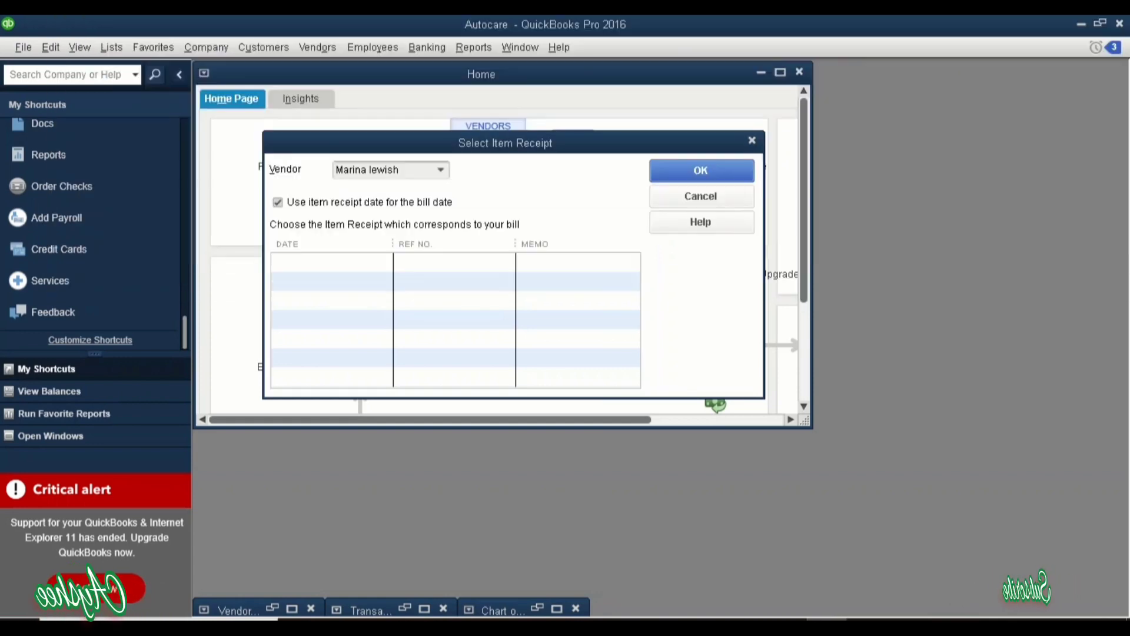
{"action": "left_click_drag", "start_coordinate": [189, 61], "coordinate": [817, 429]}
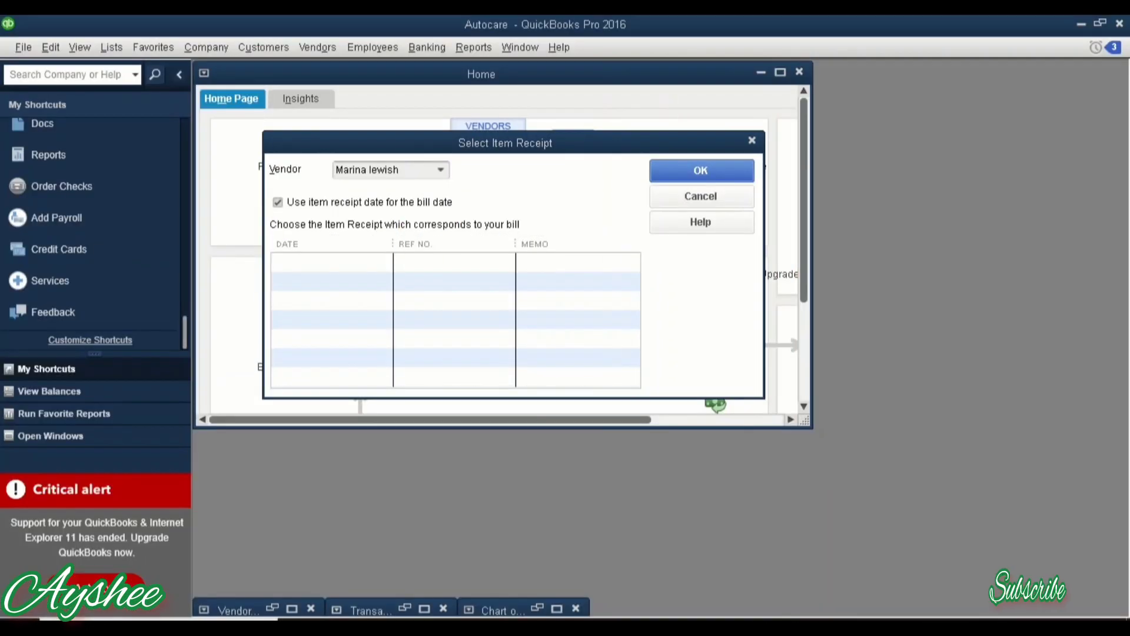
{"action": "mouse_move", "coordinate": [502, 628]}
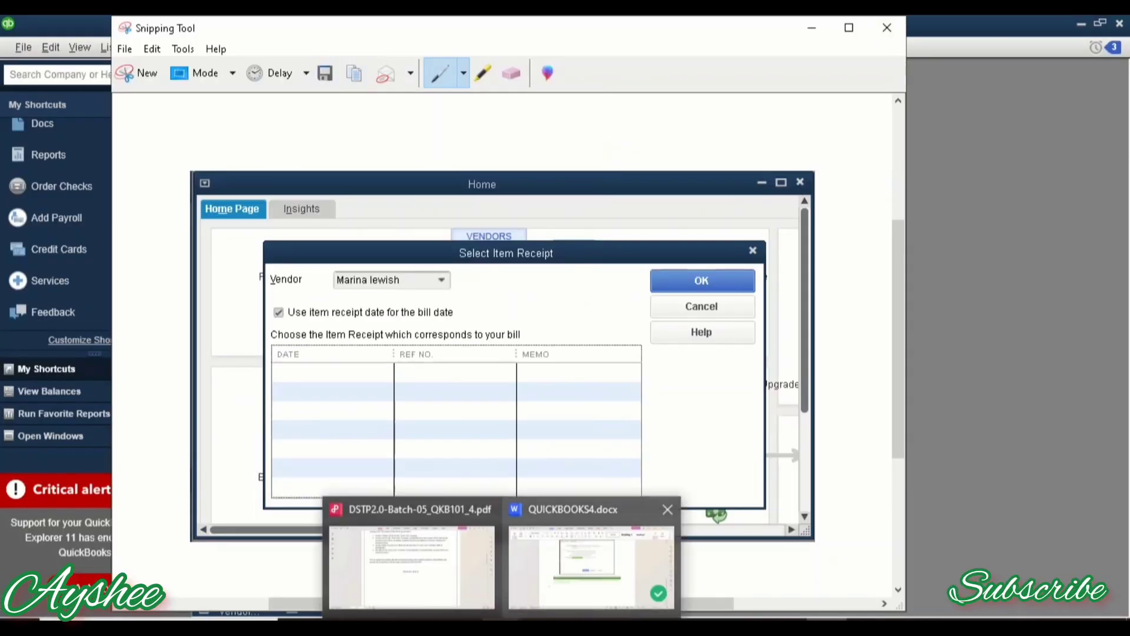
{"action": "left_click", "coordinate": [585, 553]}
{"action": "key", "text": "ctrl+v"}
{"action": "left_click", "coordinate": [549, 108]}
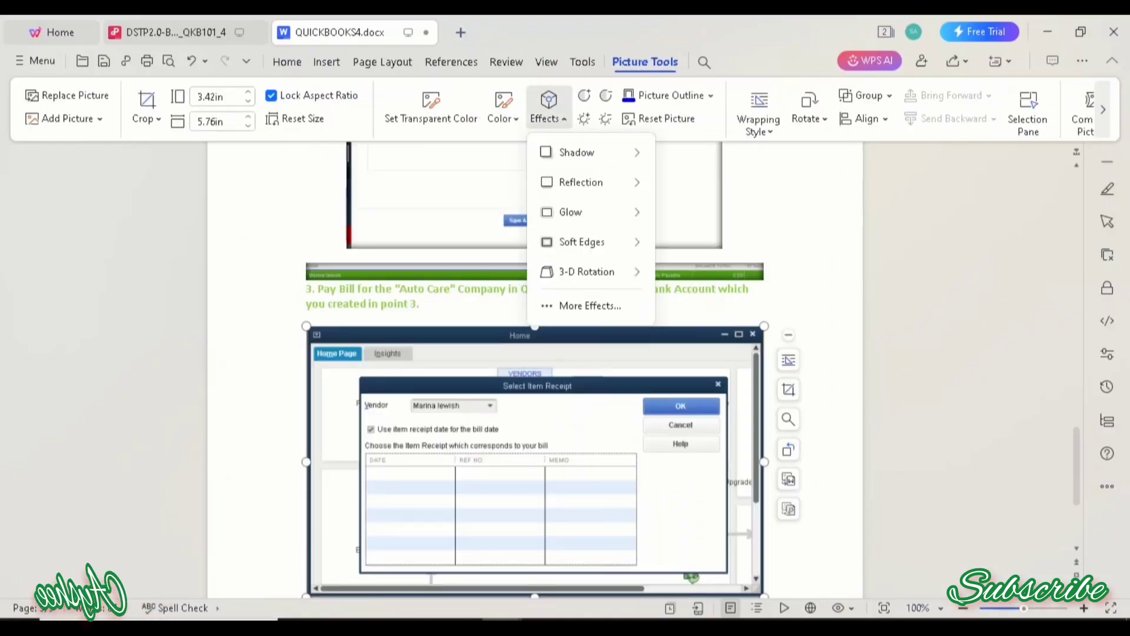
{"action": "mouse_move", "coordinate": [579, 152]}
{"action": "left_click", "coordinate": [734, 424]}
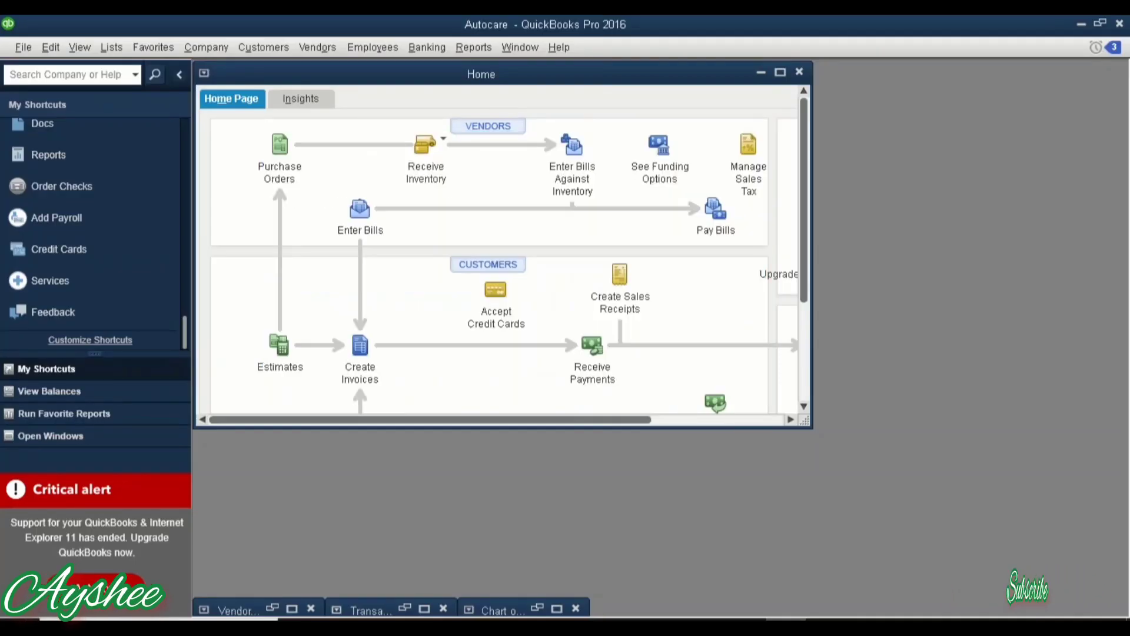
Maximize the Chart of Accounts, open the vendor's Accounts Payable register, and show open balances
{"action": "left_click", "coordinate": [556, 609]}
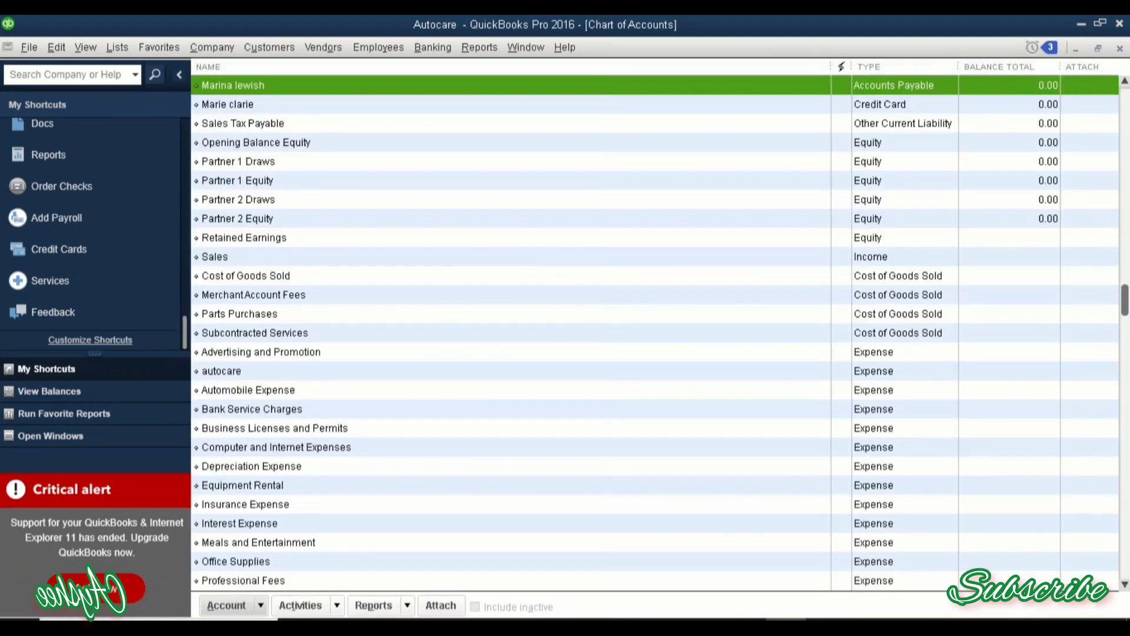
{"action": "double_click", "coordinate": [233, 85]}
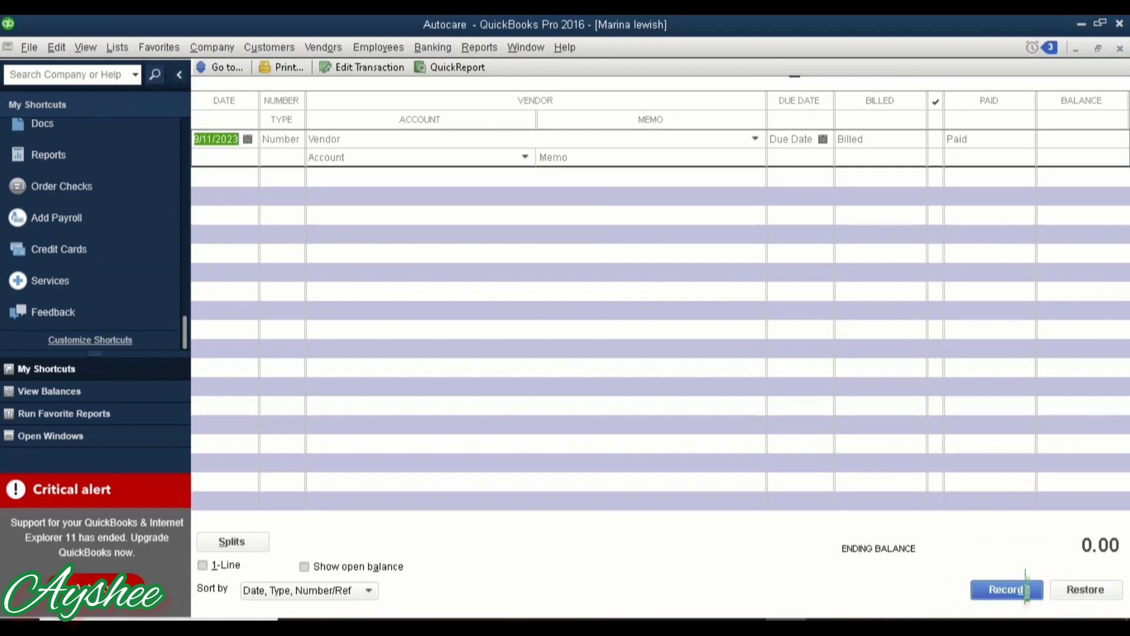
{"action": "left_click", "coordinate": [304, 566]}
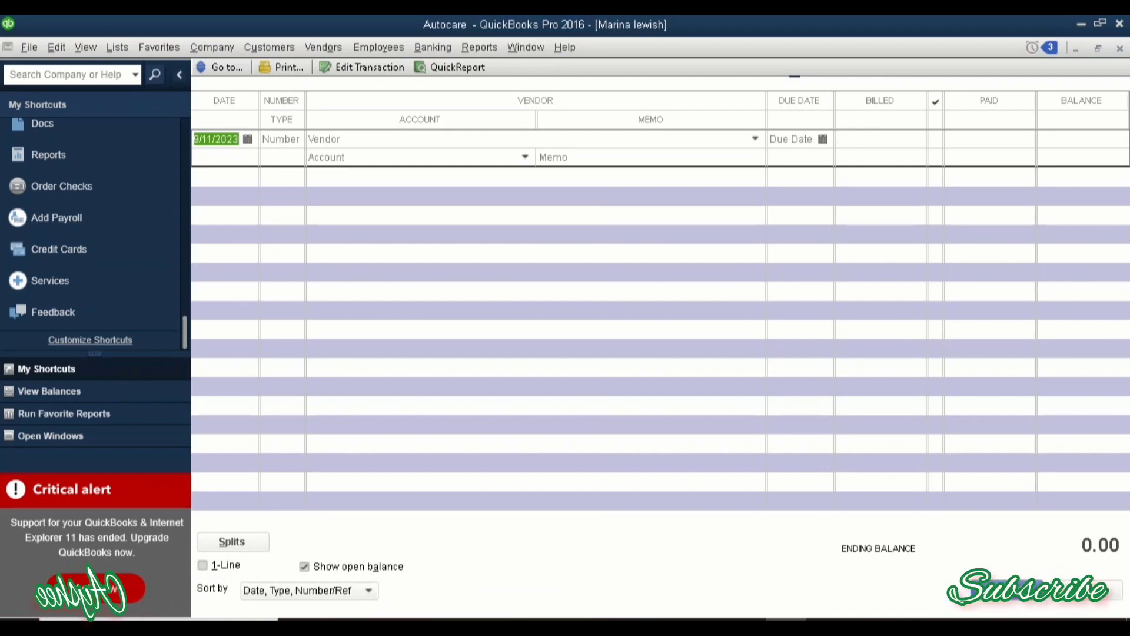